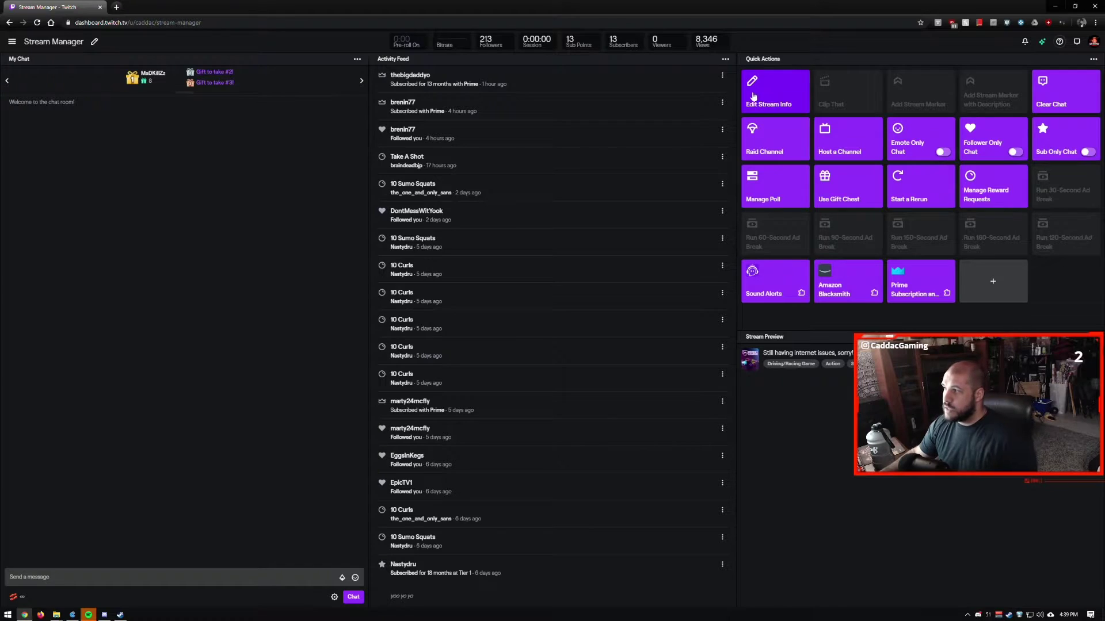
# View the stream info settings, including title, go live notification, category and tags, and close them without changes.
pyautogui.click(770, 89)
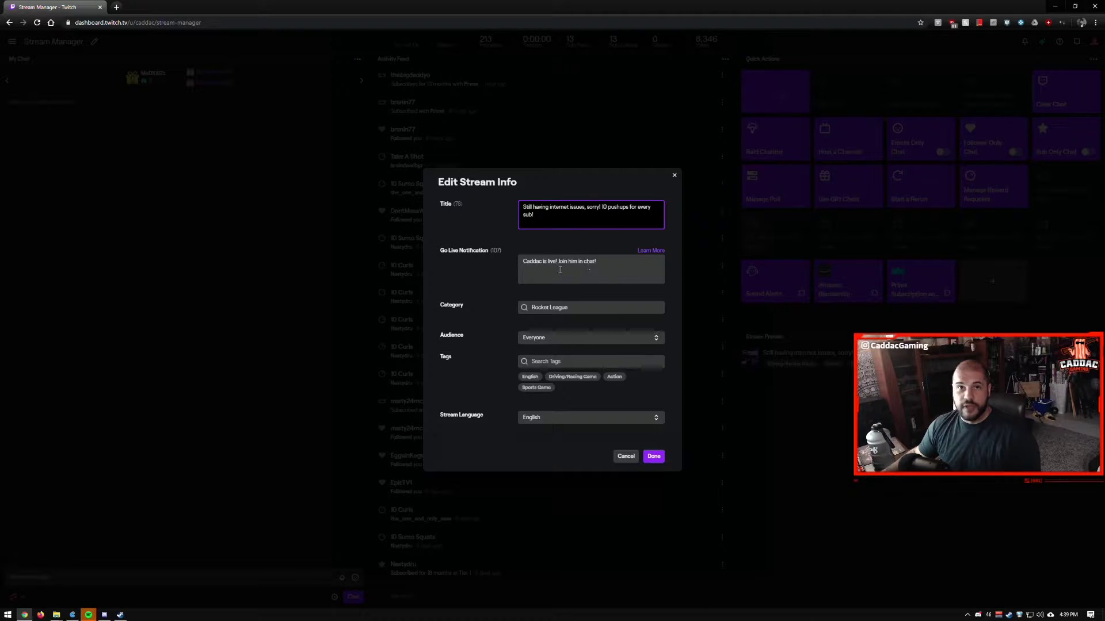
pyautogui.click(674, 176)
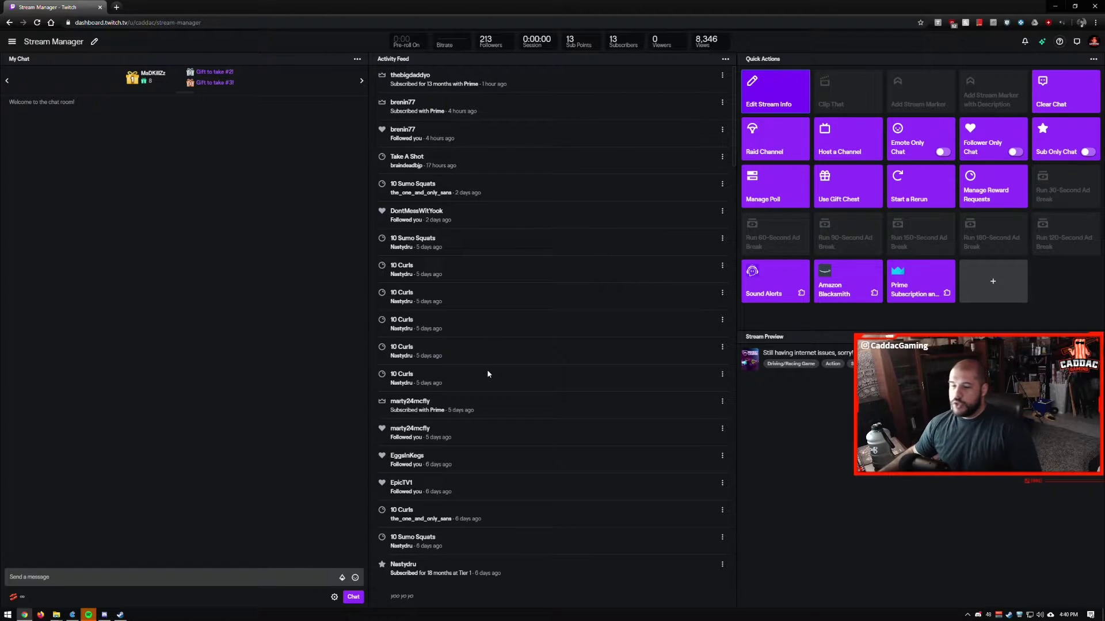
# Bring up the list of slash commands in the stream chat and look through the channel management and Twitch commands.
pyautogui.click(291, 581)
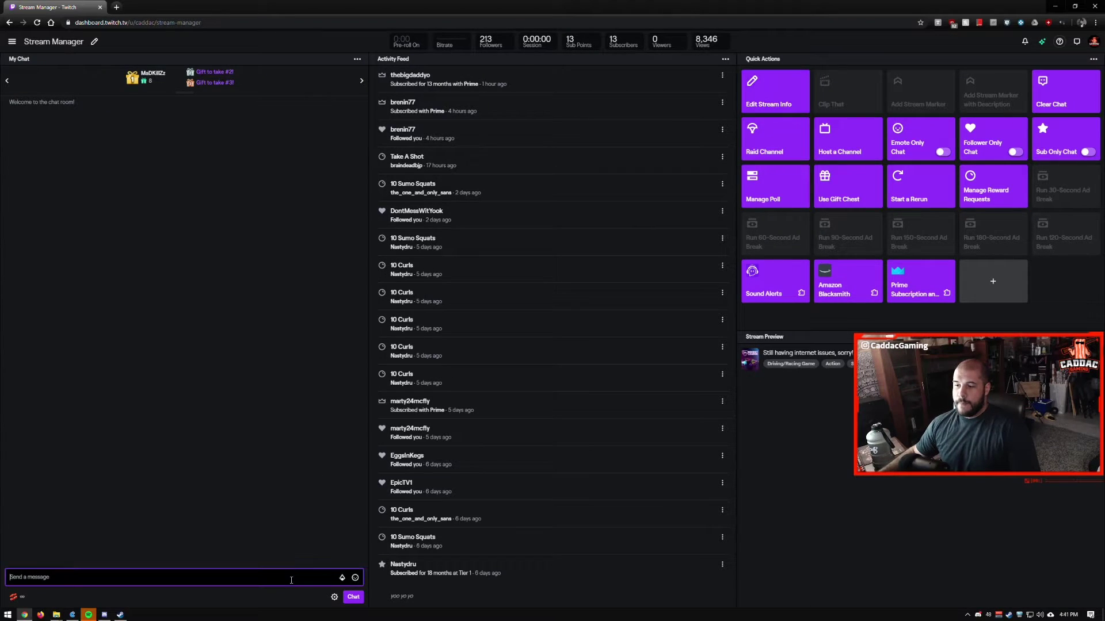
pyautogui.write('/h')
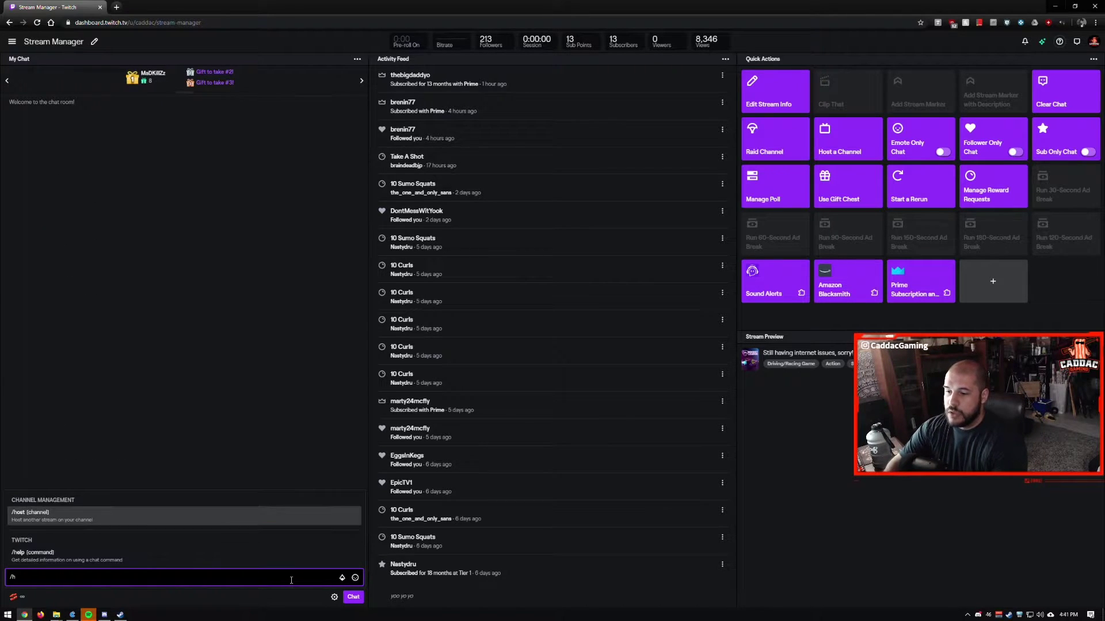
pyautogui.press('BackSpace')
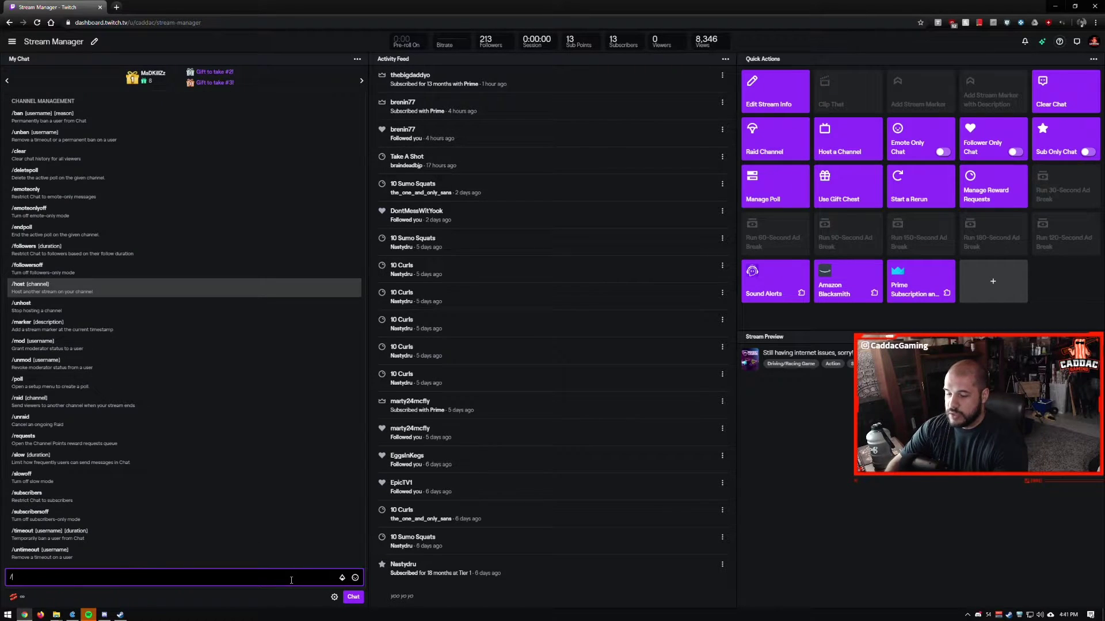
pyautogui.write('ra')
pyautogui.press('BackSpace')
pyautogui.press('BackSpace')
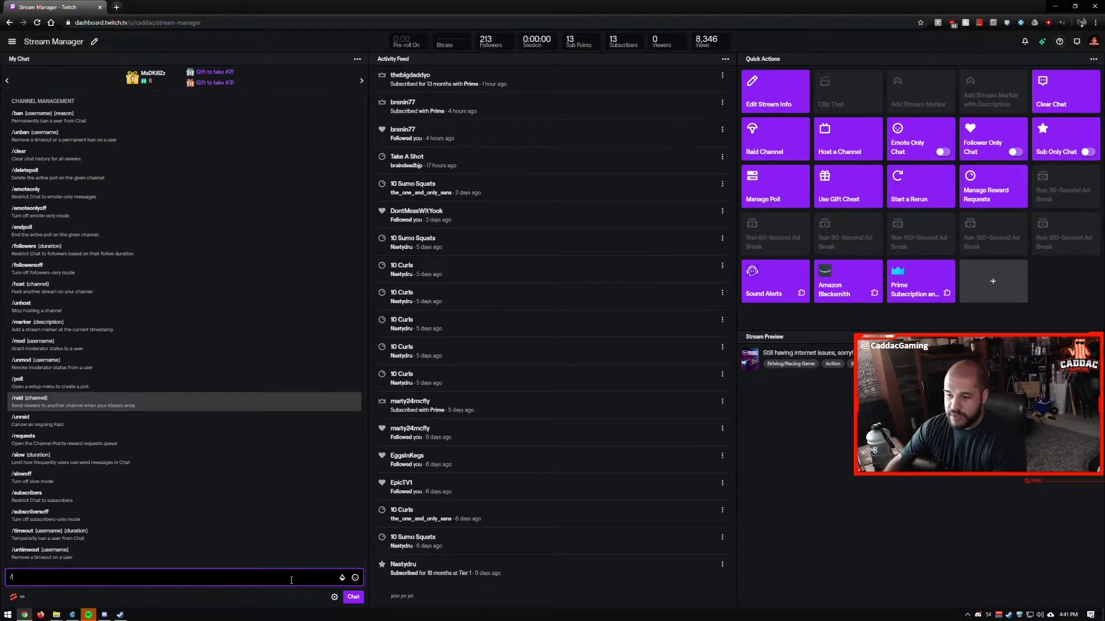
pyautogui.scroll(-5, 276, 345)
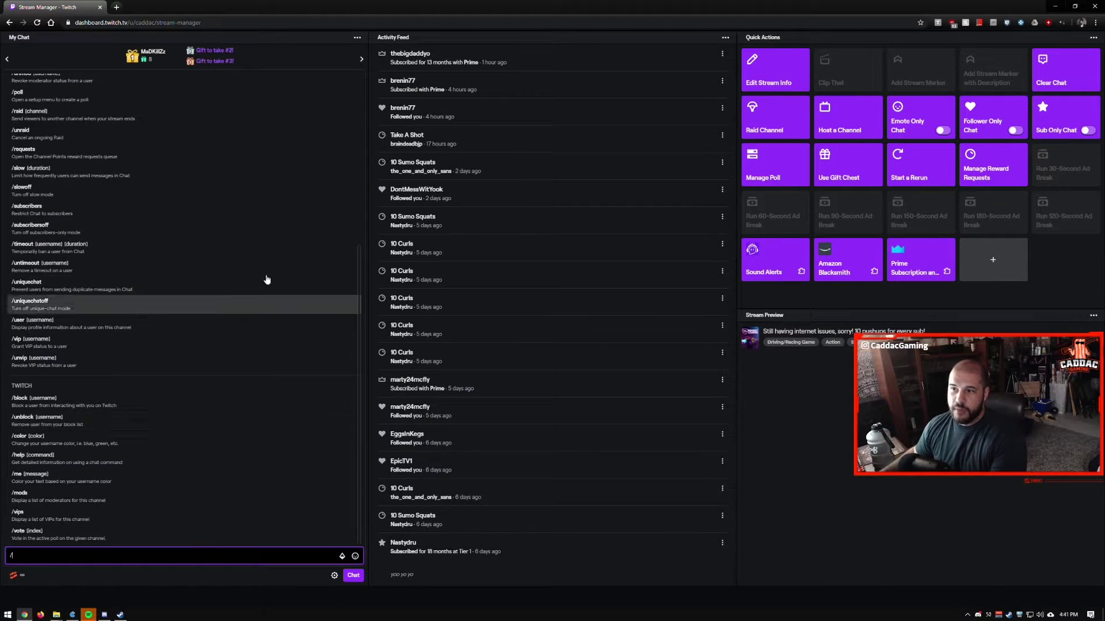
pyautogui.click(760, 410)
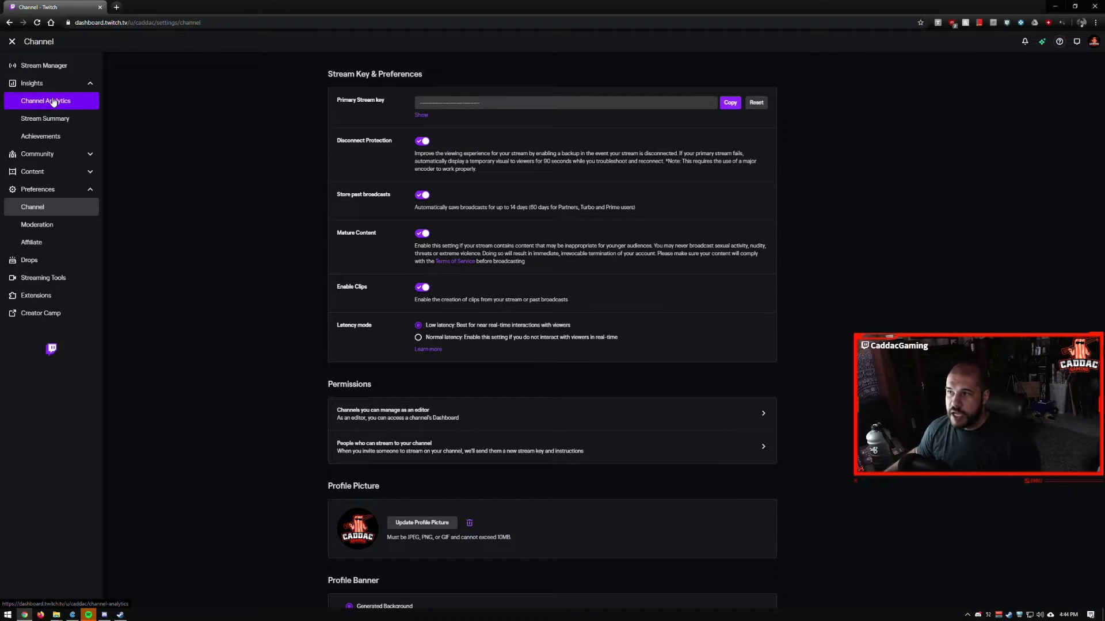
# Open Channel Analytics and set the reporting period to Last 7 Days.
pyautogui.click(53, 102)
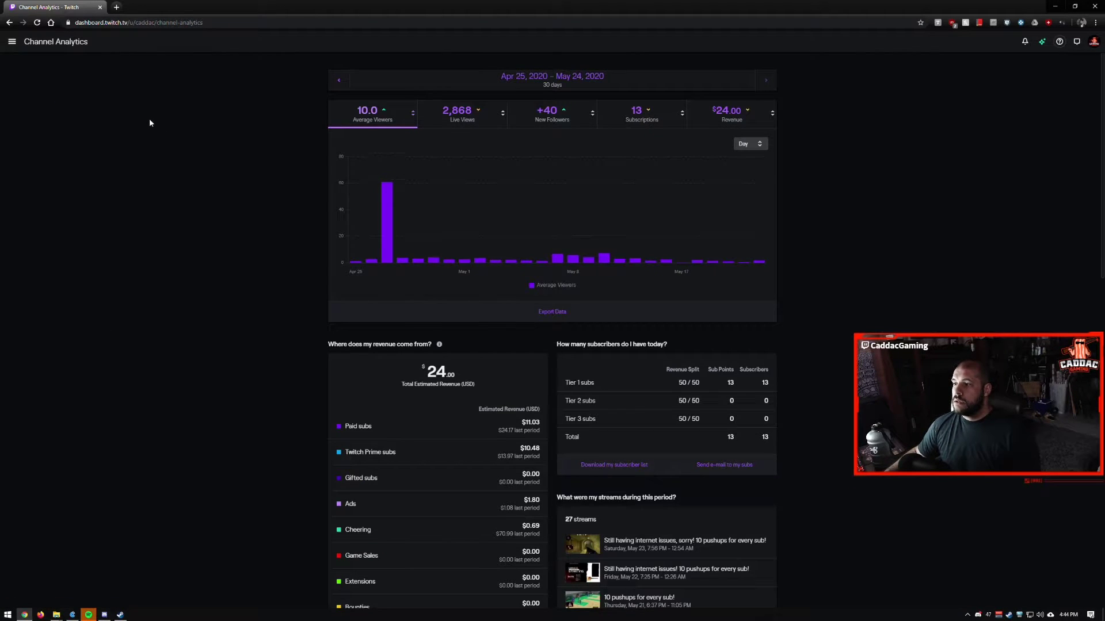
pyautogui.click(466, 83)
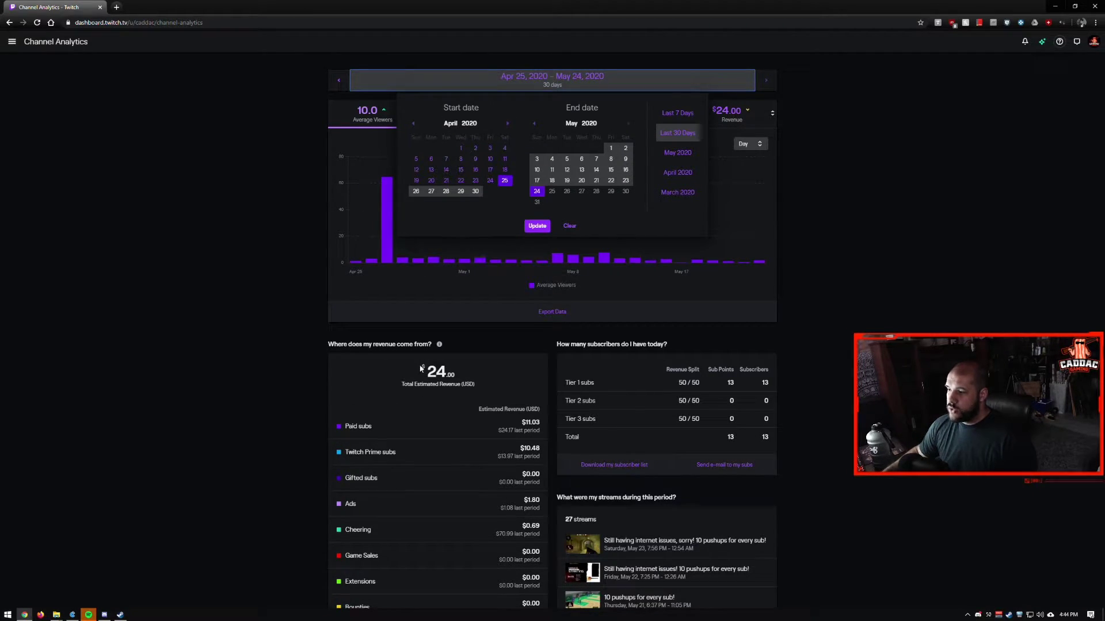
pyautogui.click(278, 310)
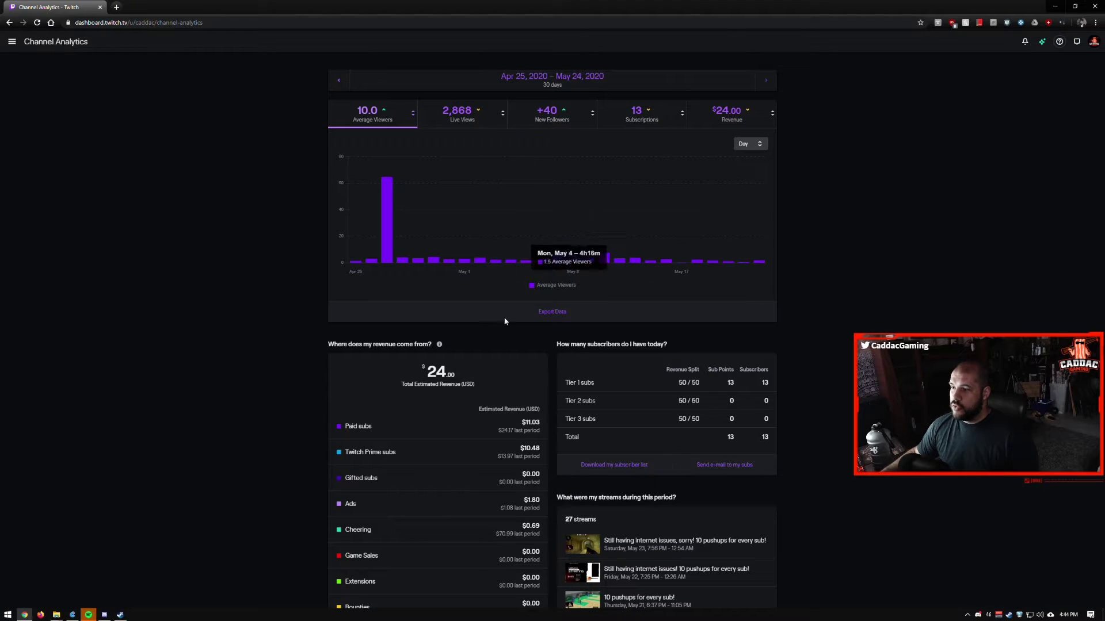
pyautogui.click(528, 87)
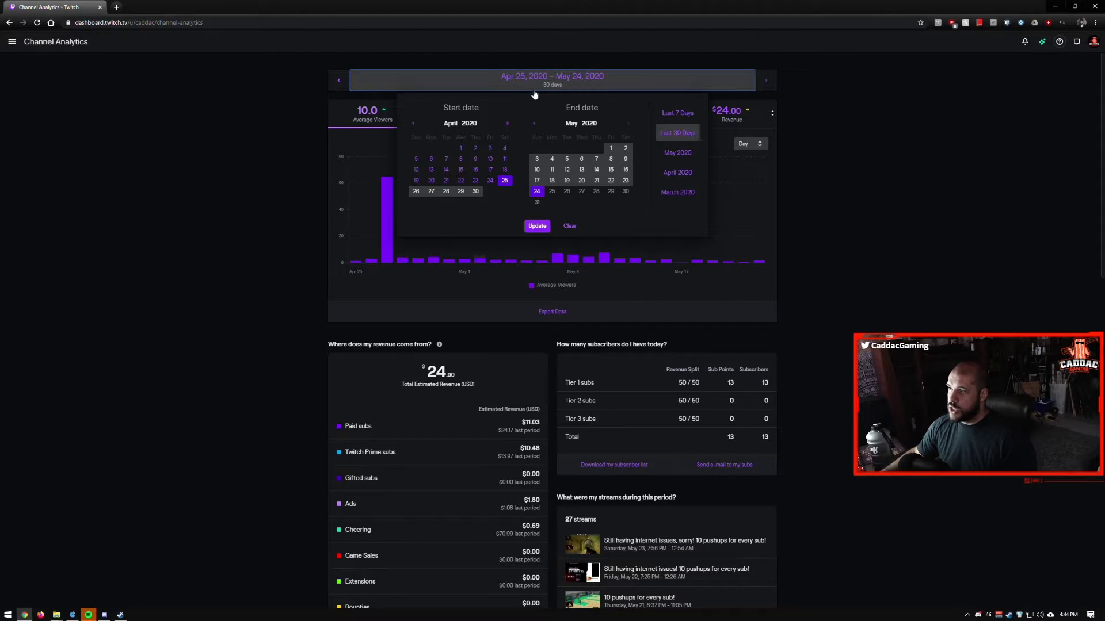
pyautogui.click(678, 113)
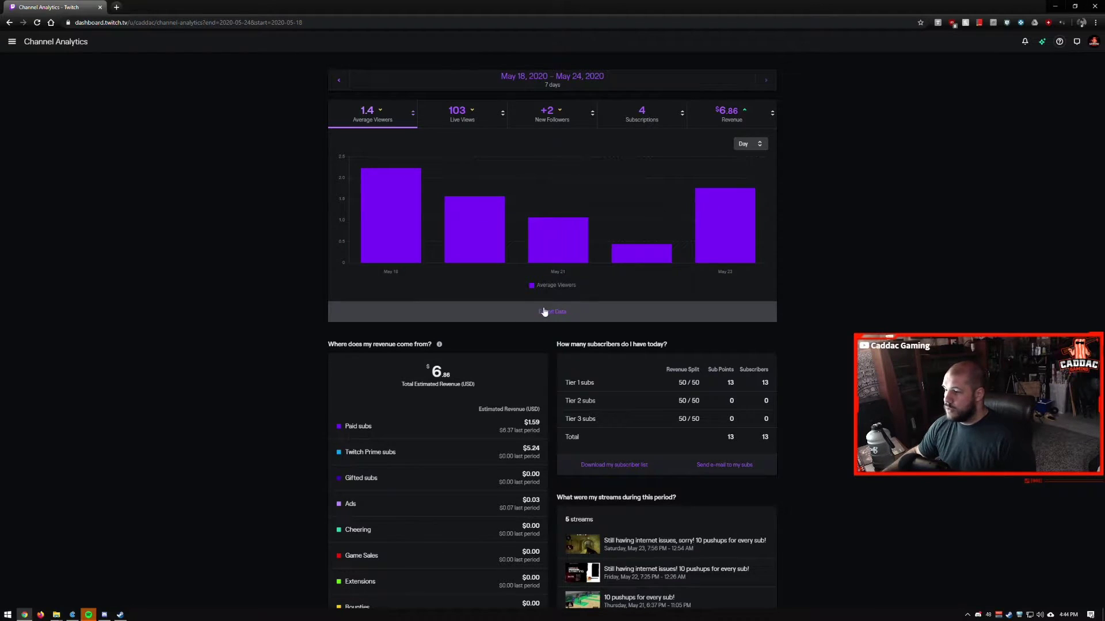
# Examine the revenue sources including ads, the subscriber tiers, recent streams, view sources and viewer categories in the channel analytics.
pyautogui.scroll(-1, 543, 313)
pyautogui.scroll(-2, 388, 285)
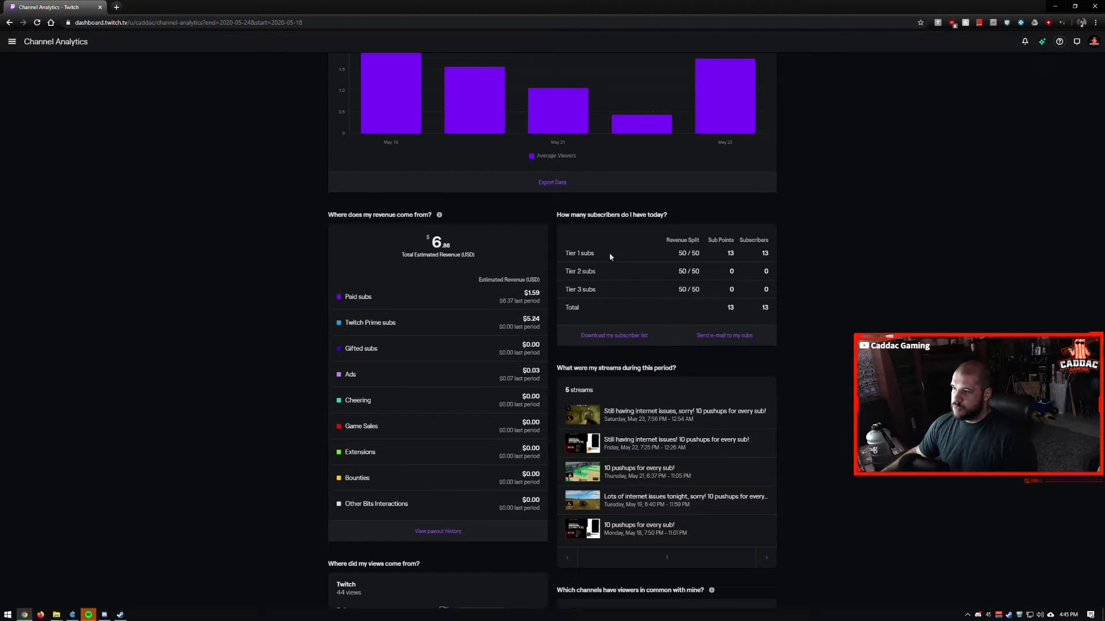
pyautogui.moveTo(381, 513)
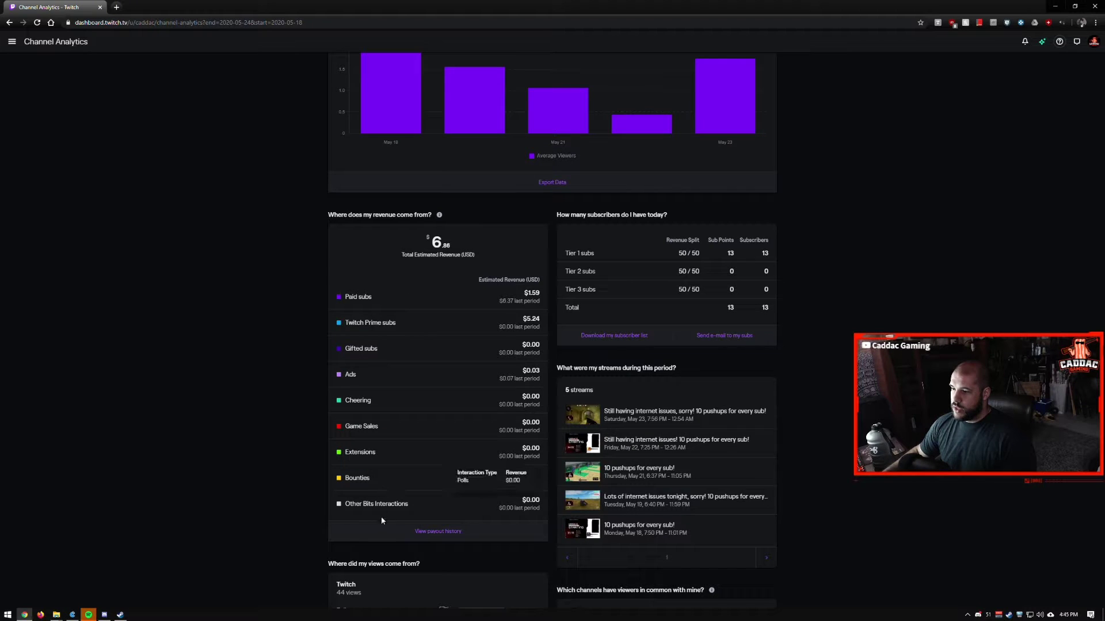
pyautogui.doubleClick(532, 371)
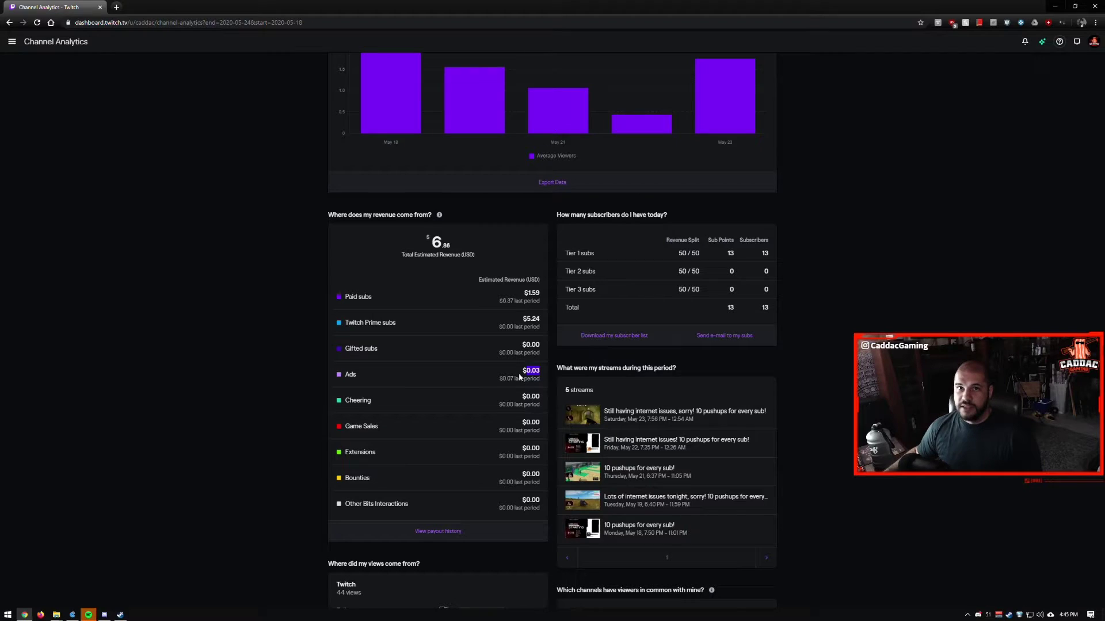
pyautogui.scroll(-2, 510, 368)
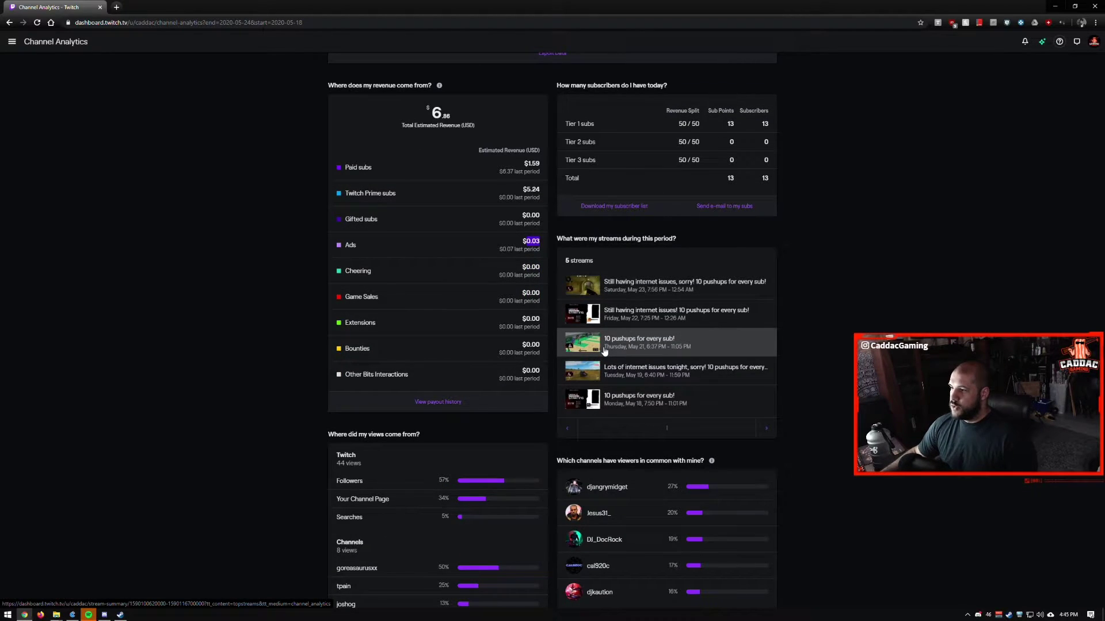
pyautogui.scroll(-2, 553, 371)
pyautogui.scroll(-3, 552, 371)
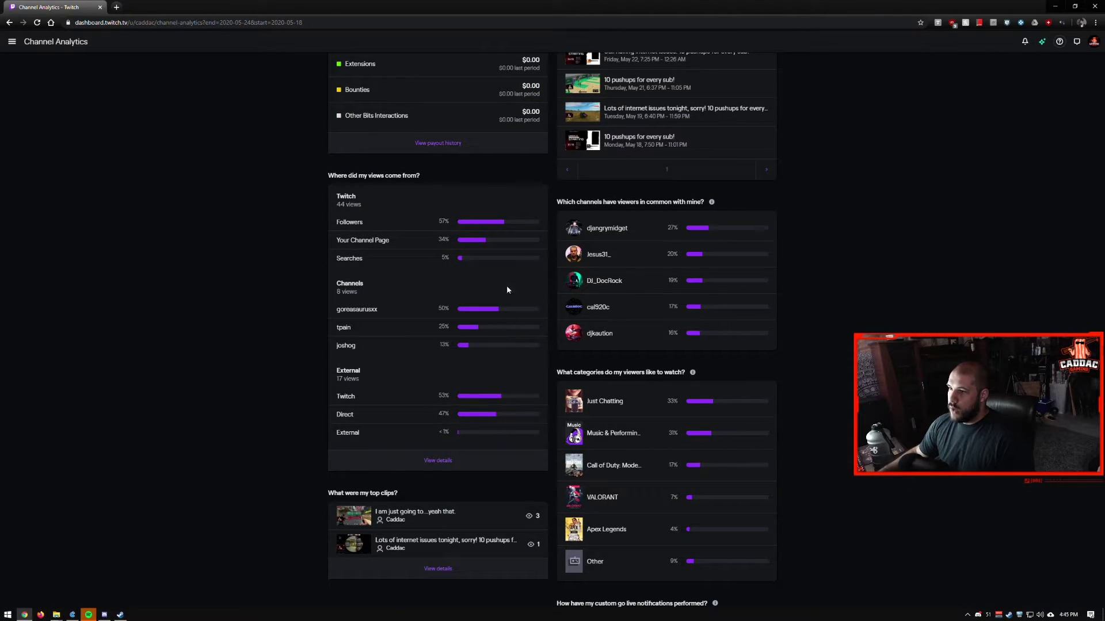
# Open the details of where the views came from, check the views from other channels, and return to the analytics overview.
pyautogui.click(409, 459)
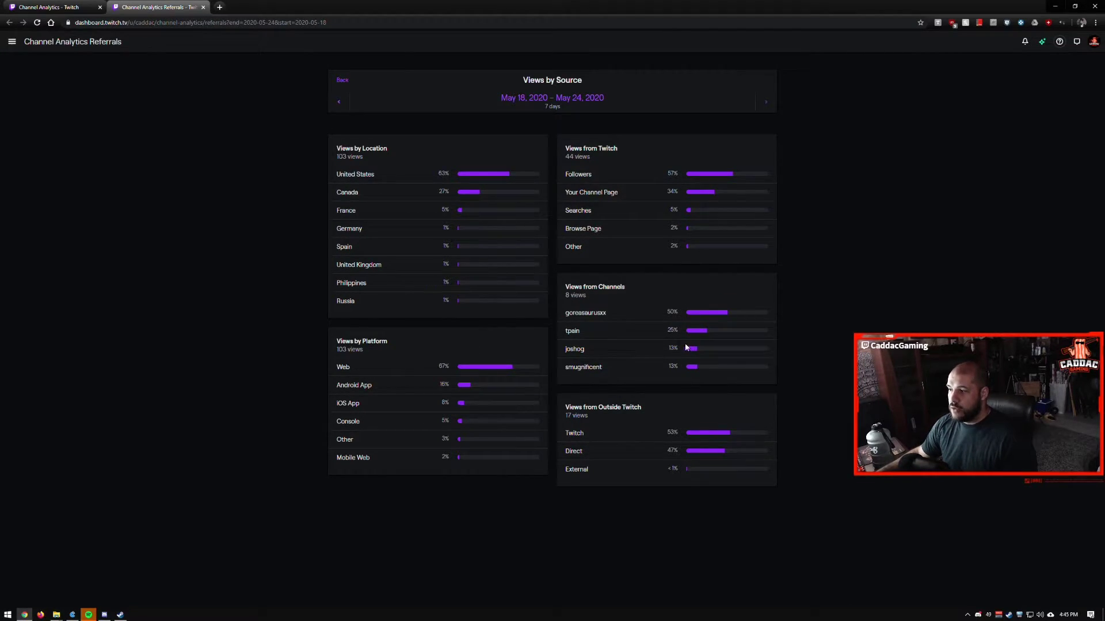
pyautogui.moveTo(729, 315)
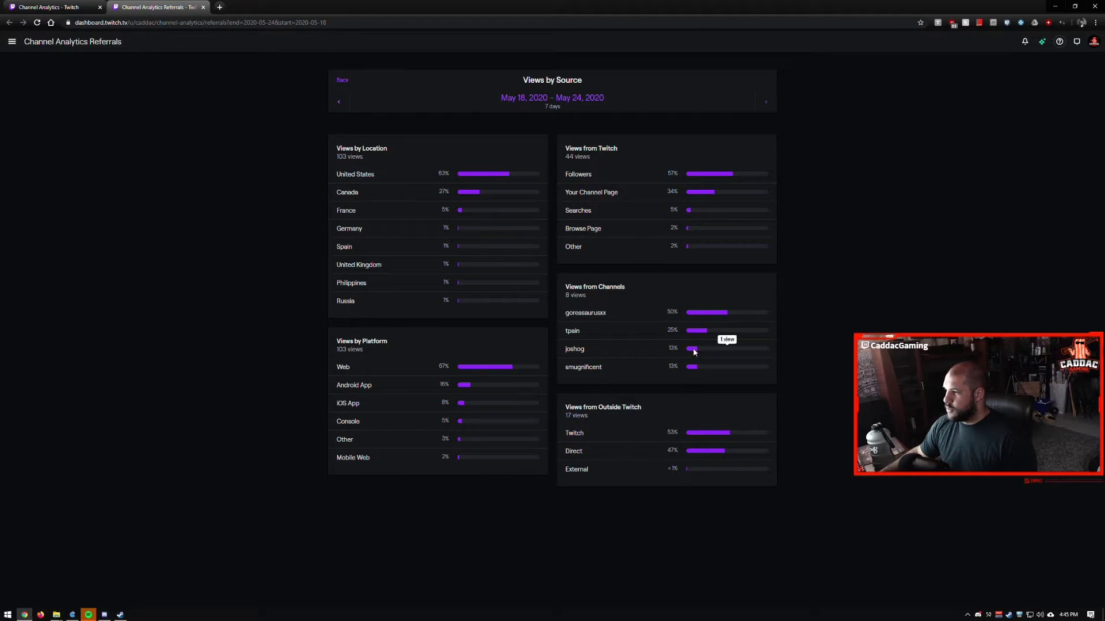
pyautogui.moveTo(692, 352)
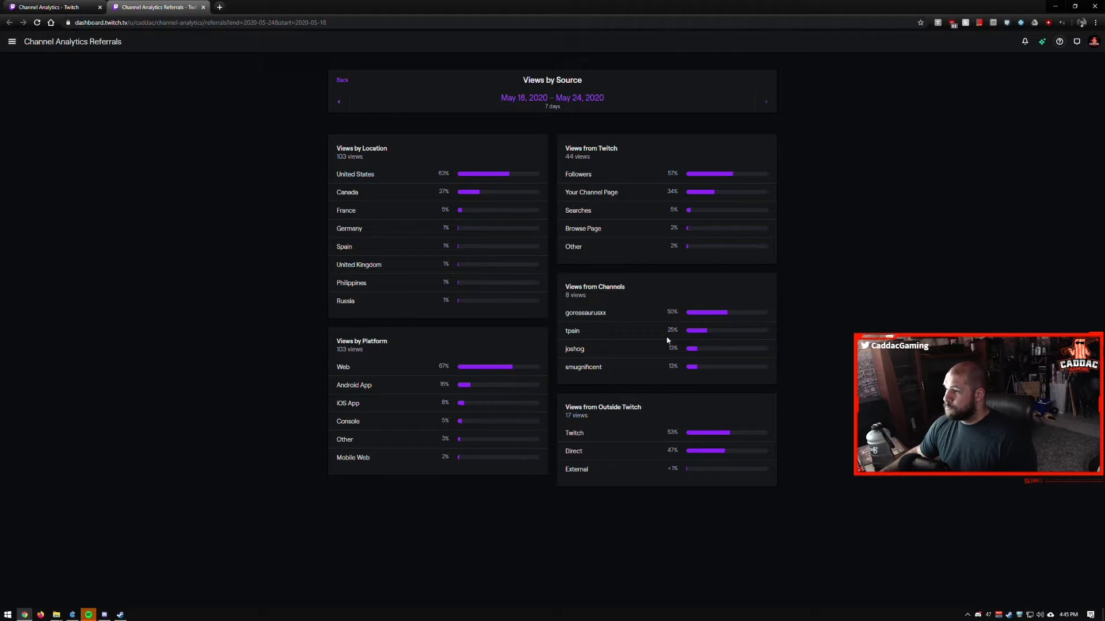
pyautogui.middleClick(142, 6)
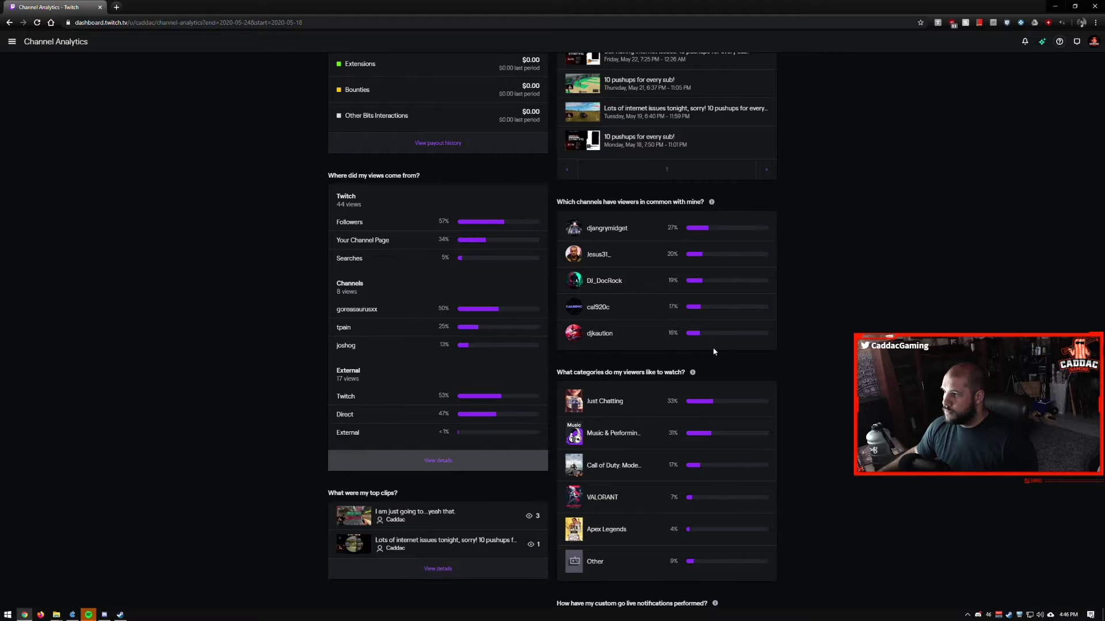
pyautogui.scroll(9, 709, 332)
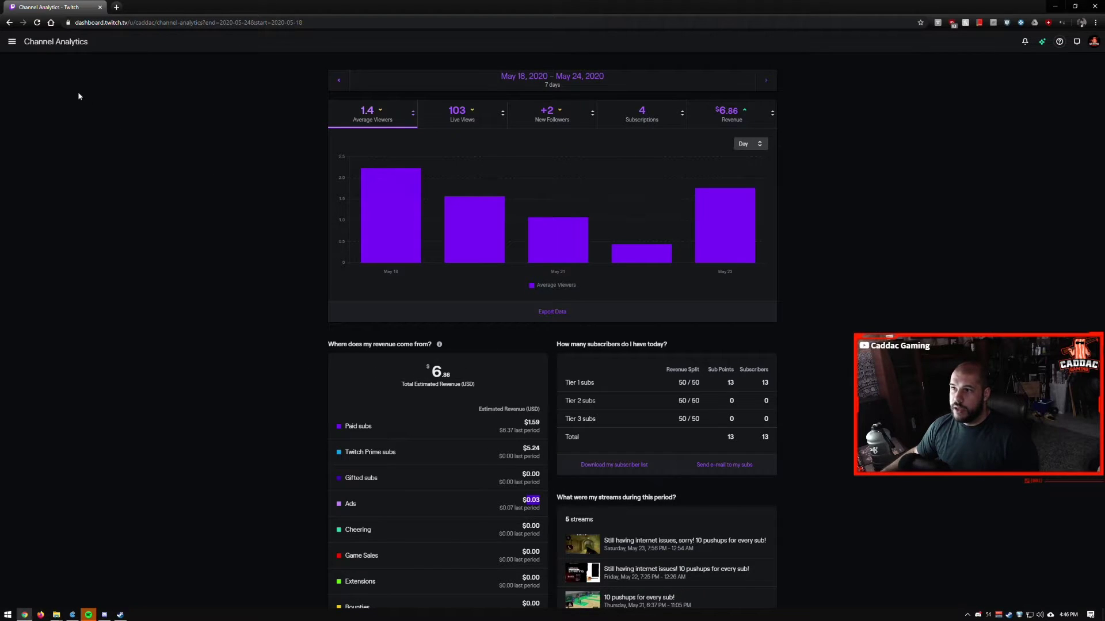
# Open the Stream Summary and review its Path to Partner, achievement progress, view sources and go live notification performance.
pyautogui.click(12, 41)
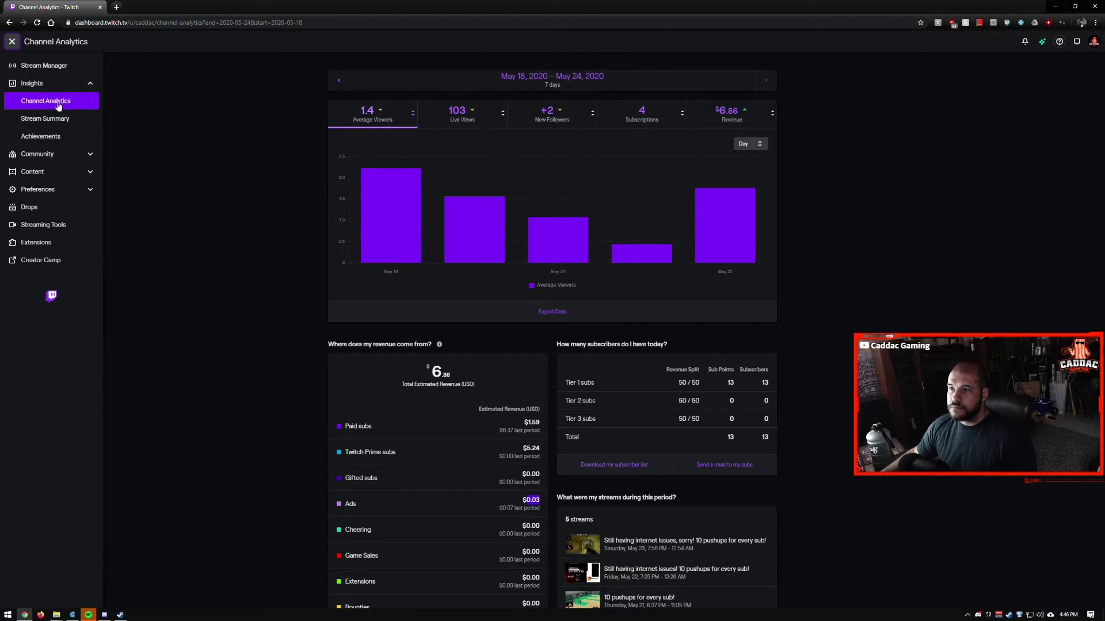
pyautogui.click(52, 118)
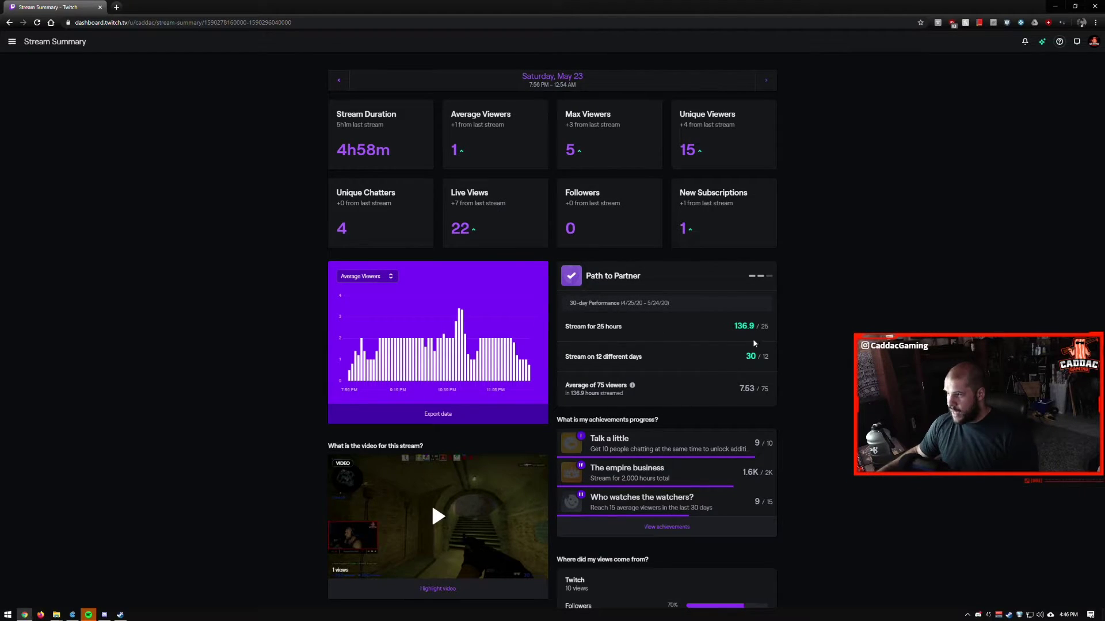
pyautogui.scroll(-3, 661, 291)
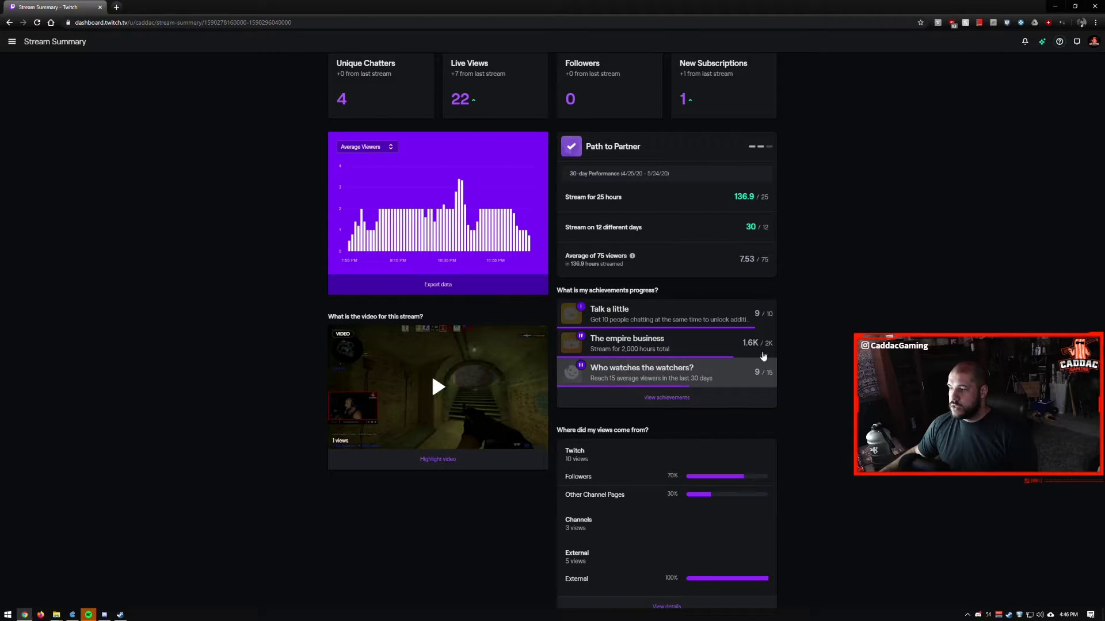
pyautogui.scroll(-2, 782, 325)
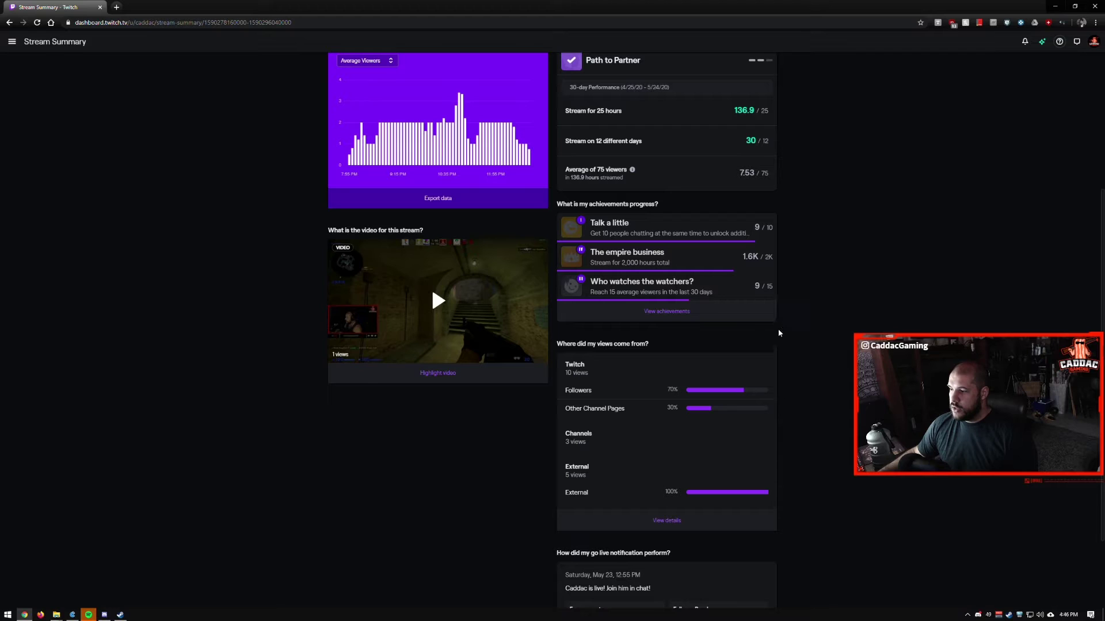
pyautogui.scroll(-2, 726, 415)
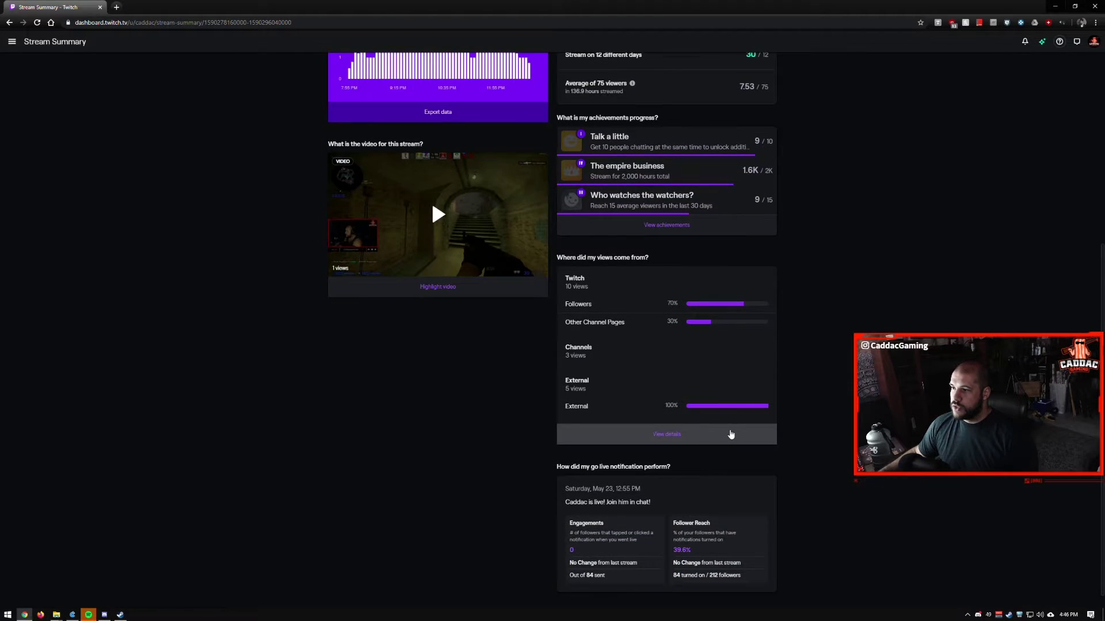
pyautogui.scroll(-1, 671, 422)
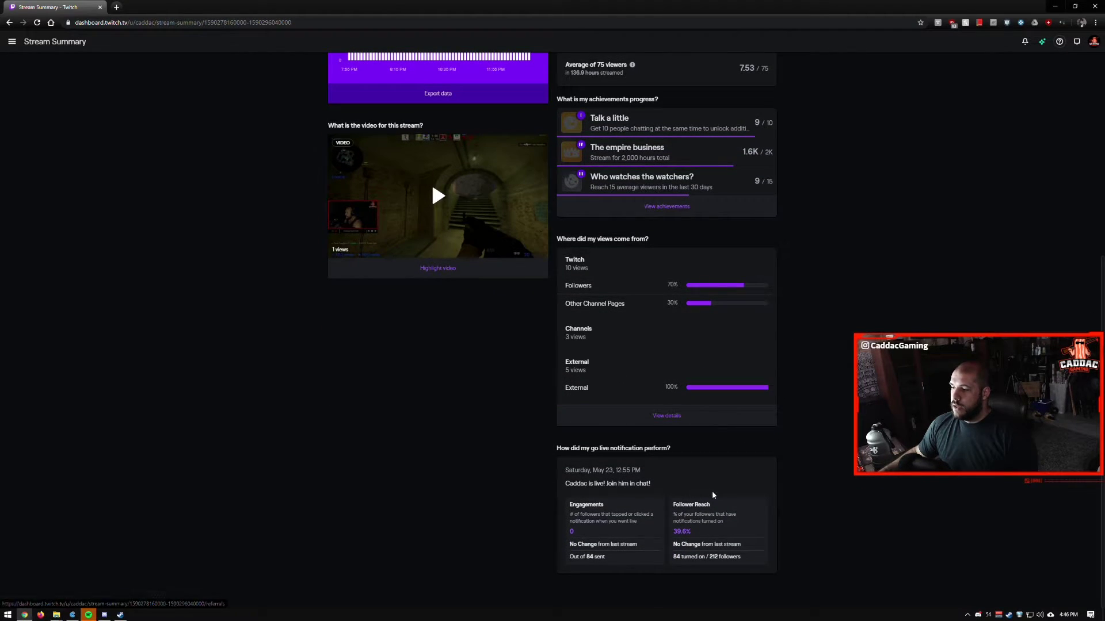
pyautogui.scroll(7, 694, 446)
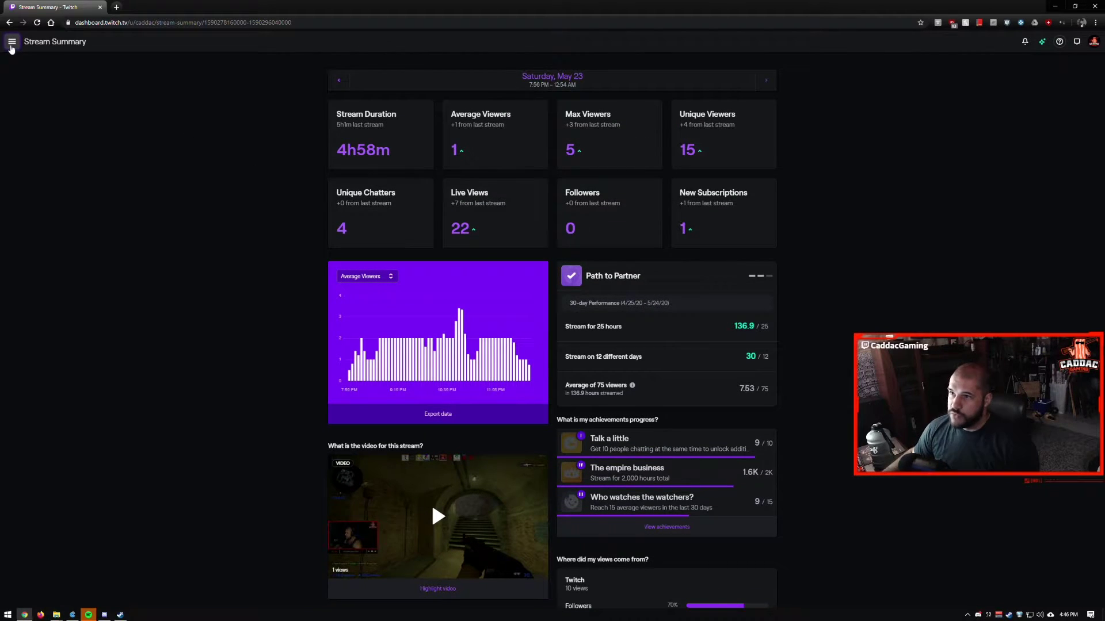
# Open the Achievements page and compare the requirements of Path to Partner, Path to Affiliate and Build a Community.
pyautogui.click(11, 43)
pyautogui.click(48, 139)
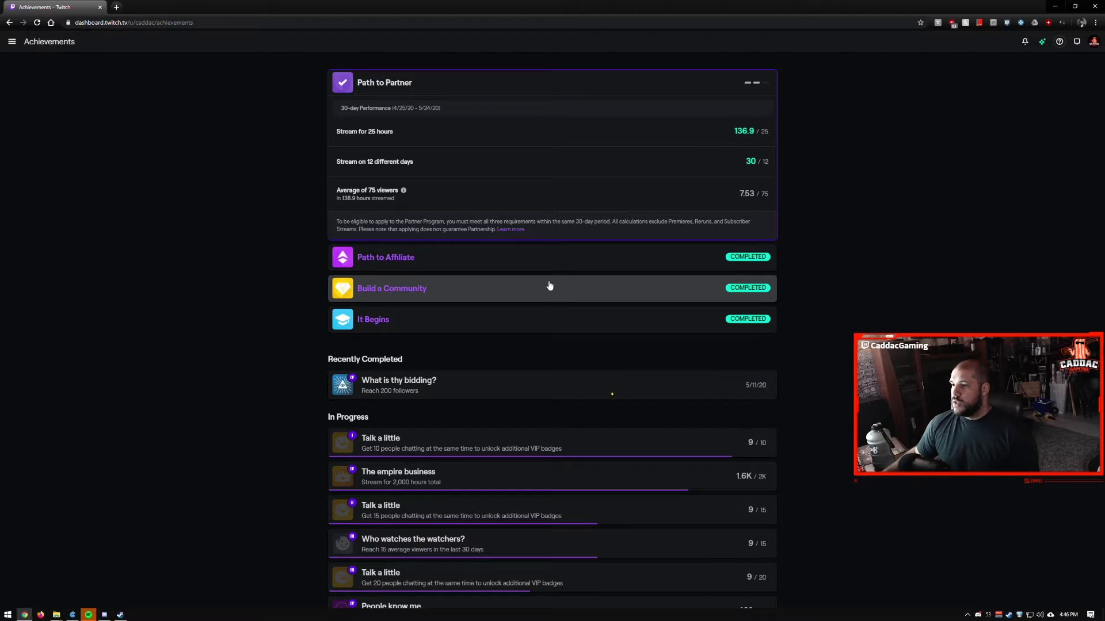
pyautogui.click(402, 258)
pyautogui.click(435, 84)
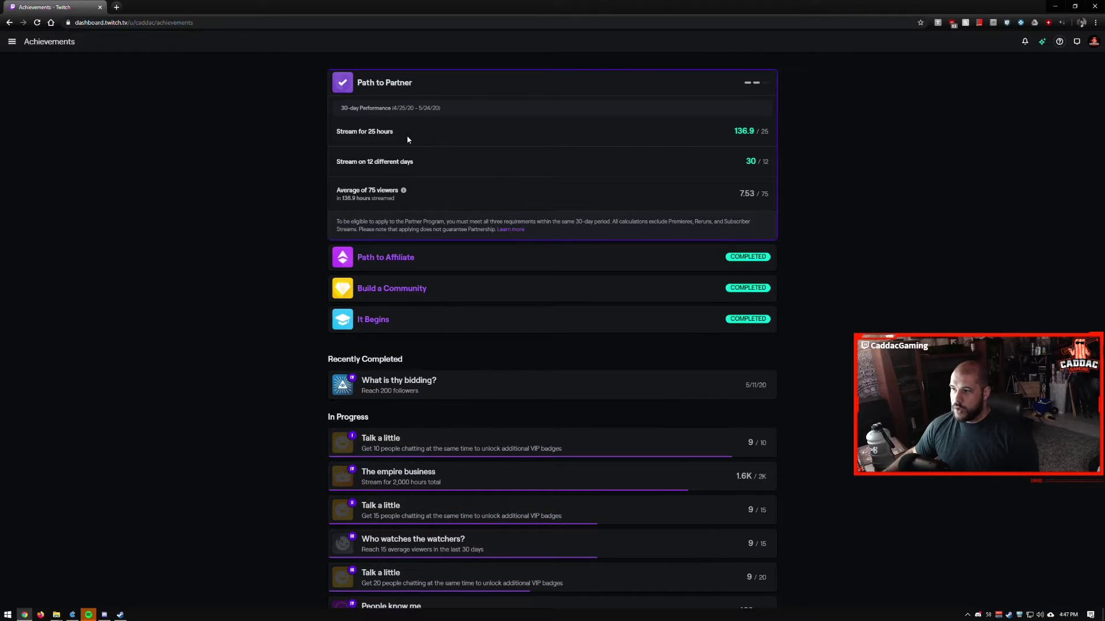
pyautogui.click(409, 258)
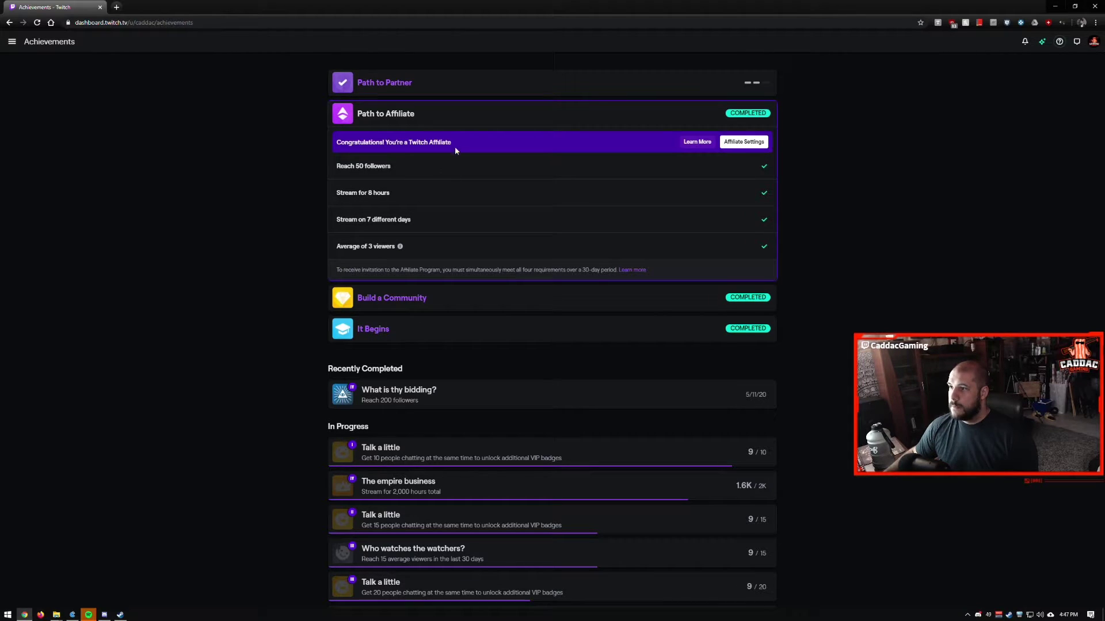
pyautogui.click(461, 91)
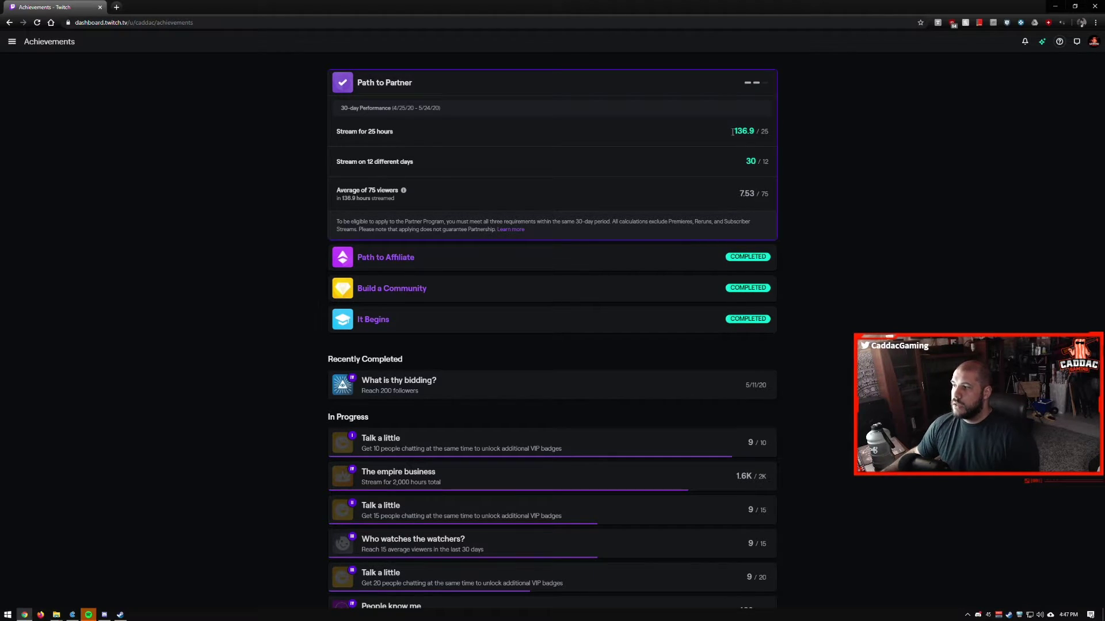
pyautogui.click(398, 288)
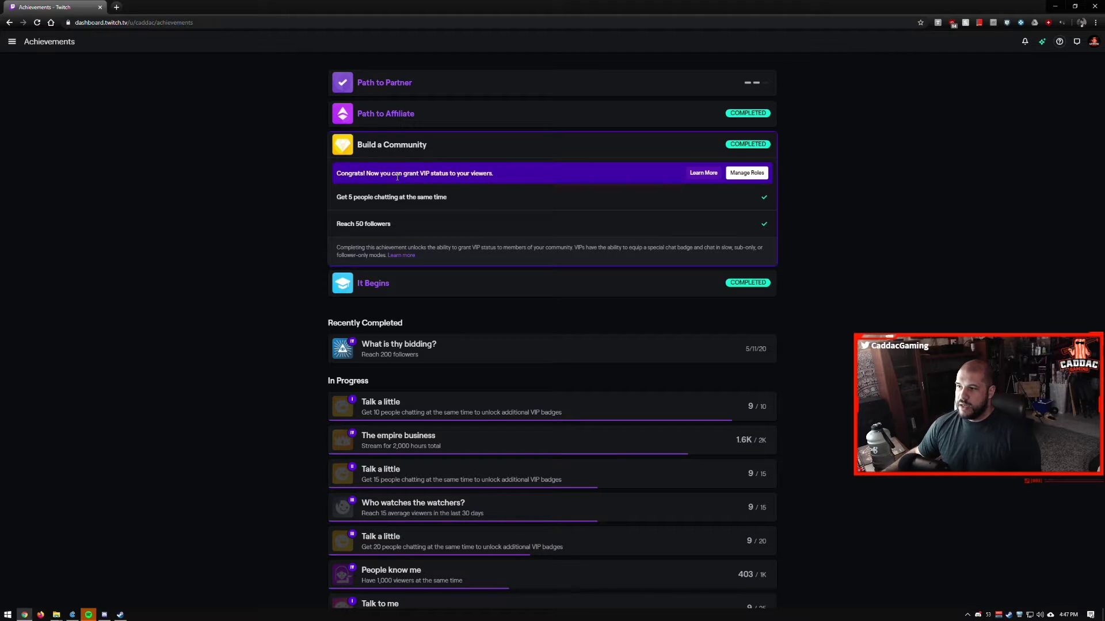
# Expand the It Begins achievement to check its requirements, and look through the recently completed and in-progress achievements.
pyautogui.scroll(-2, 411, 201)
pyautogui.click(411, 200)
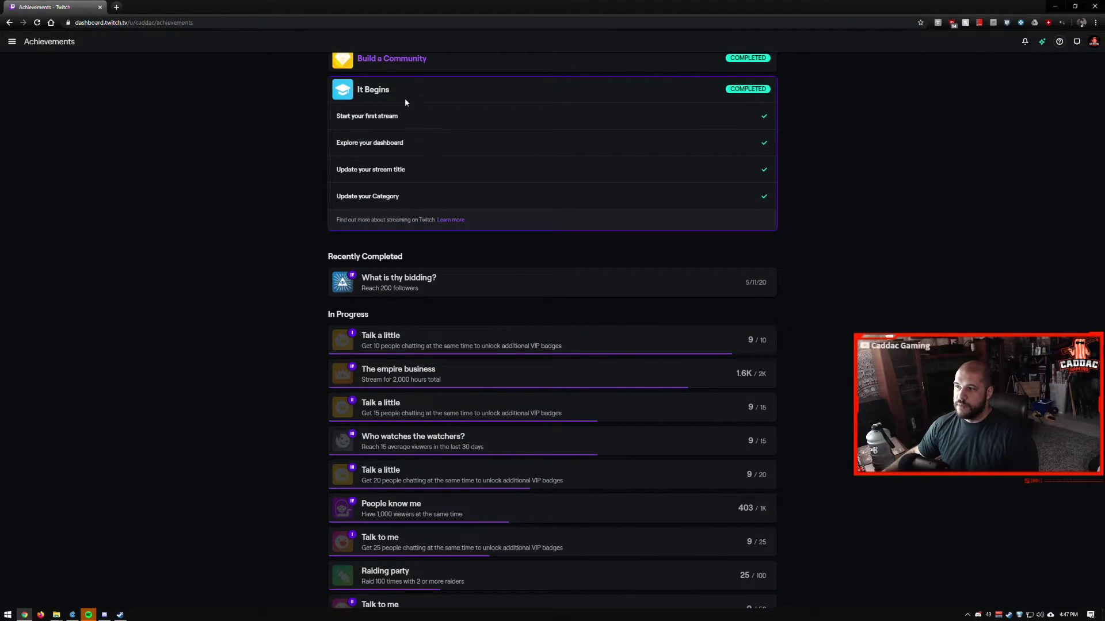
pyautogui.scroll(-2, 374, 150)
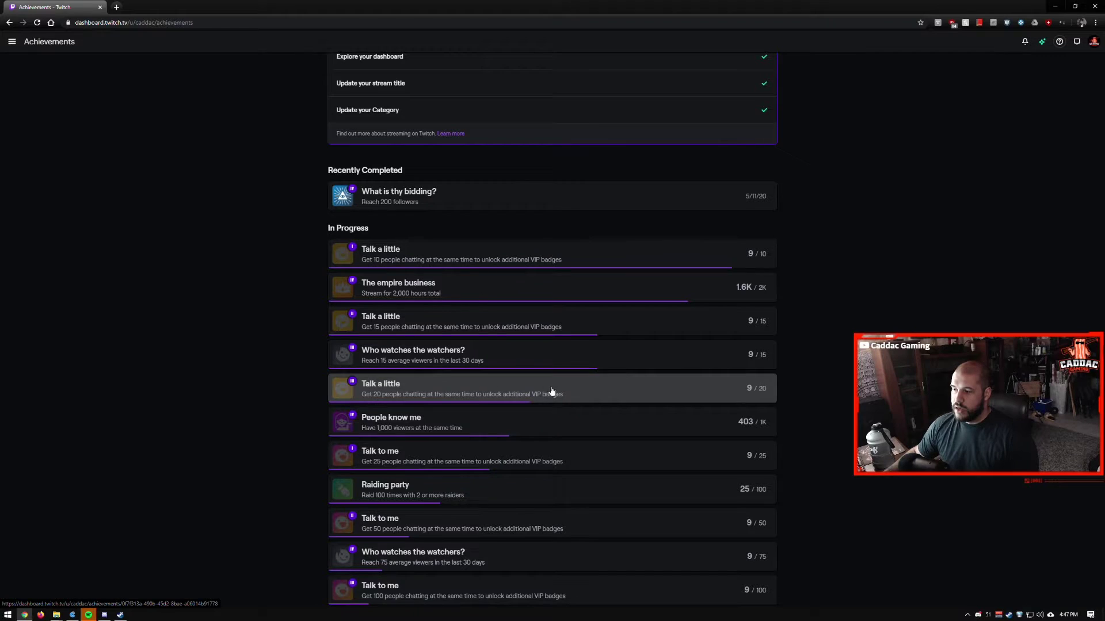
# Open the Roles Manager in the Community section and review the VIP, moderator and editor roles.
pyautogui.click(11, 42)
pyautogui.click(77, 160)
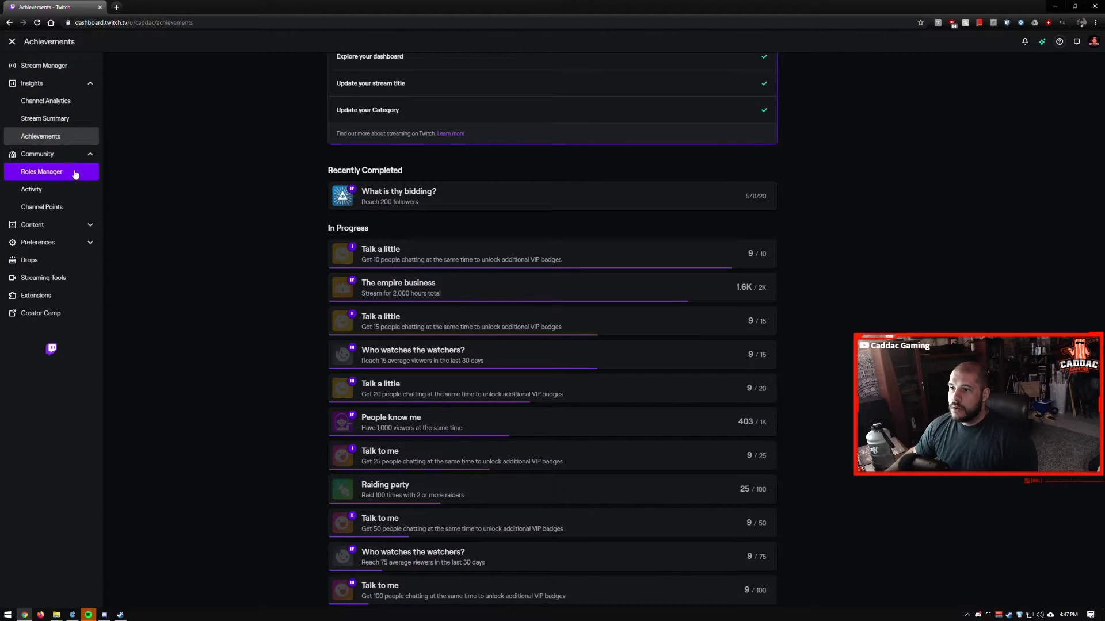
pyautogui.click(74, 174)
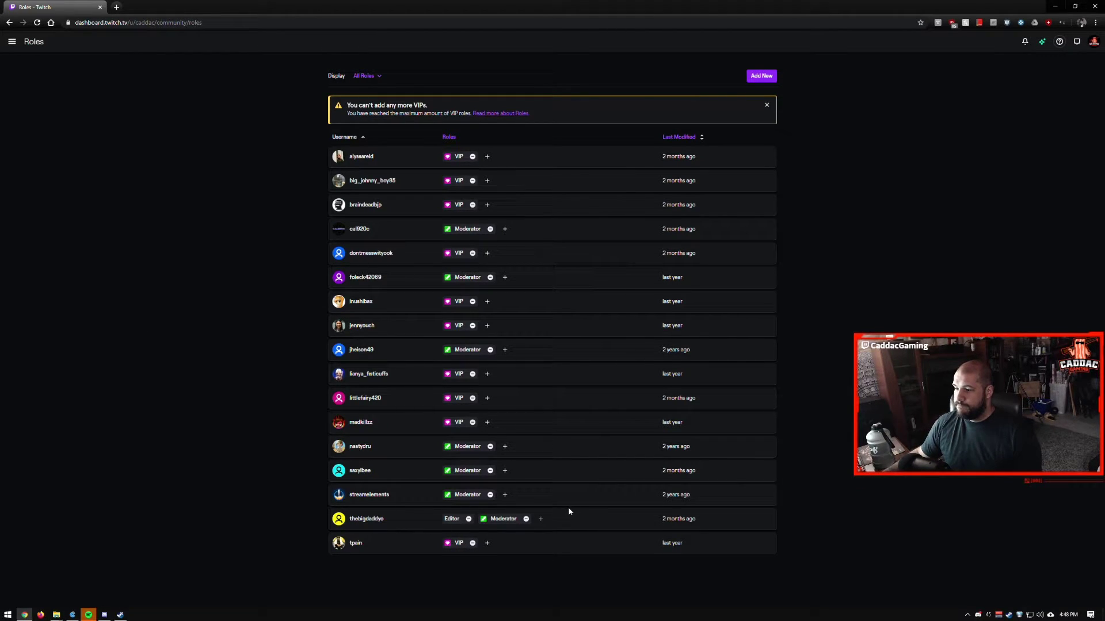
# Open the community Activity page, reload it, and check the filter options for the activity log.
pyautogui.click(12, 41)
pyautogui.click(96, 136)
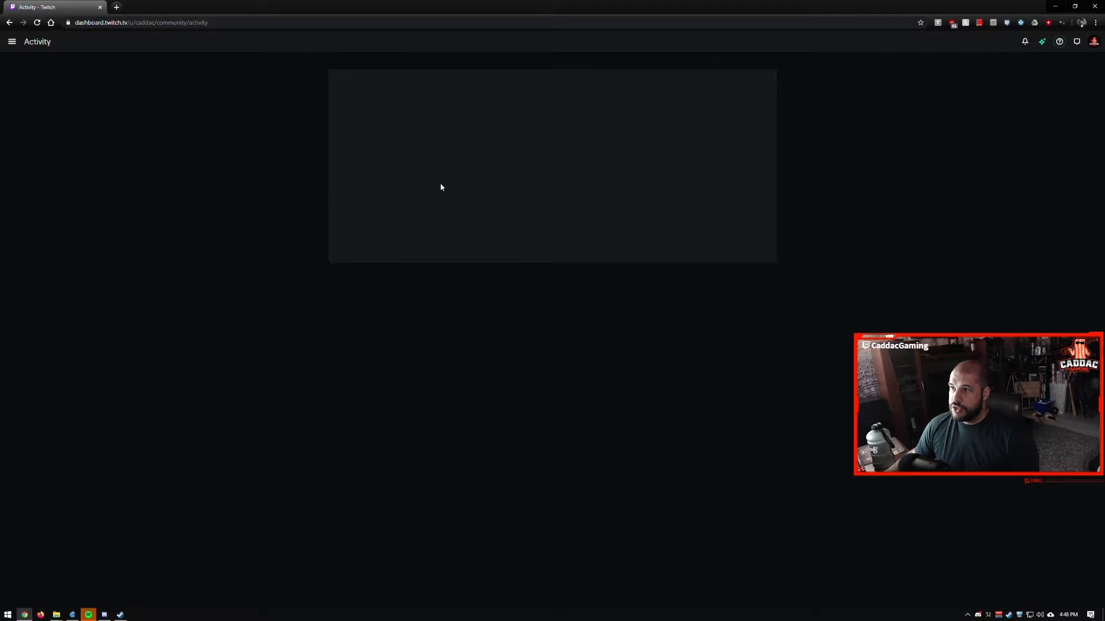
pyautogui.click(261, 23)
pyautogui.press('Return')
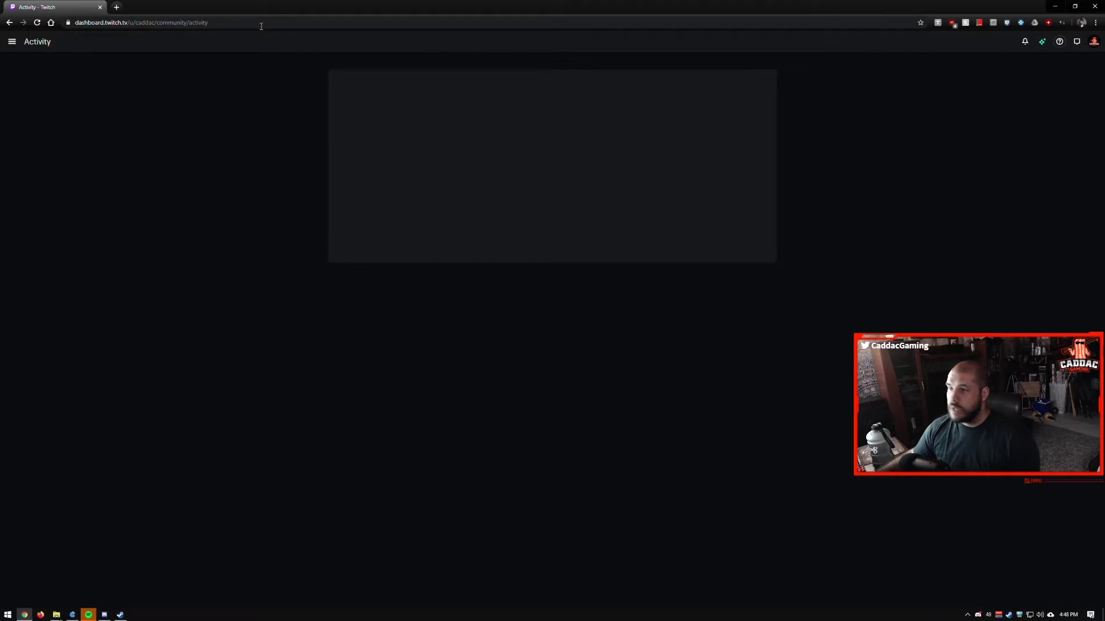
pyautogui.click(193, 24)
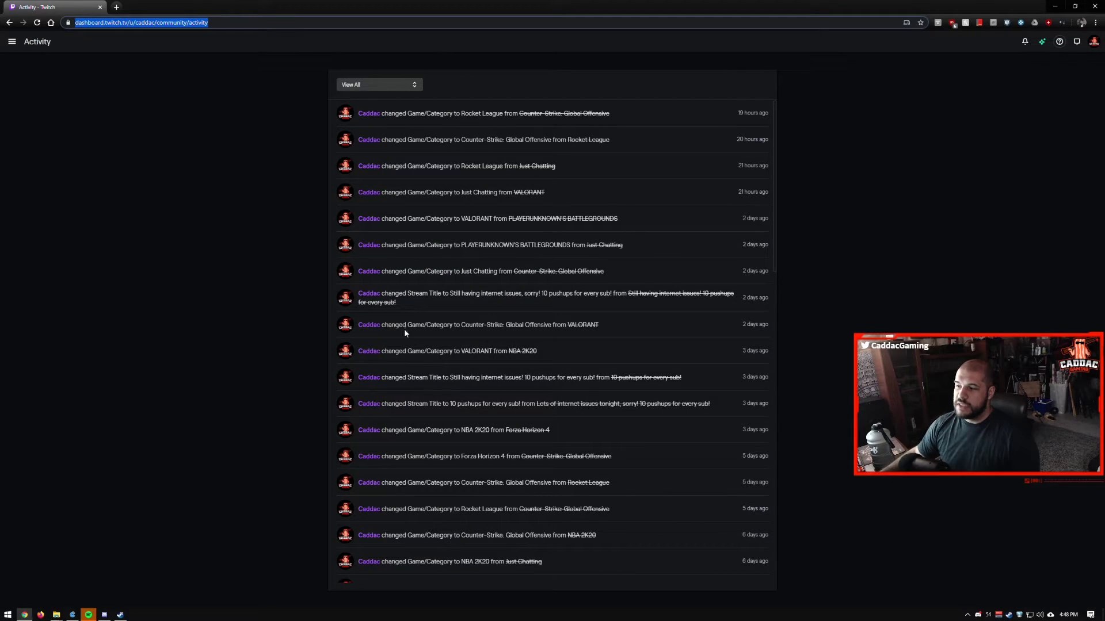
pyautogui.click(410, 86)
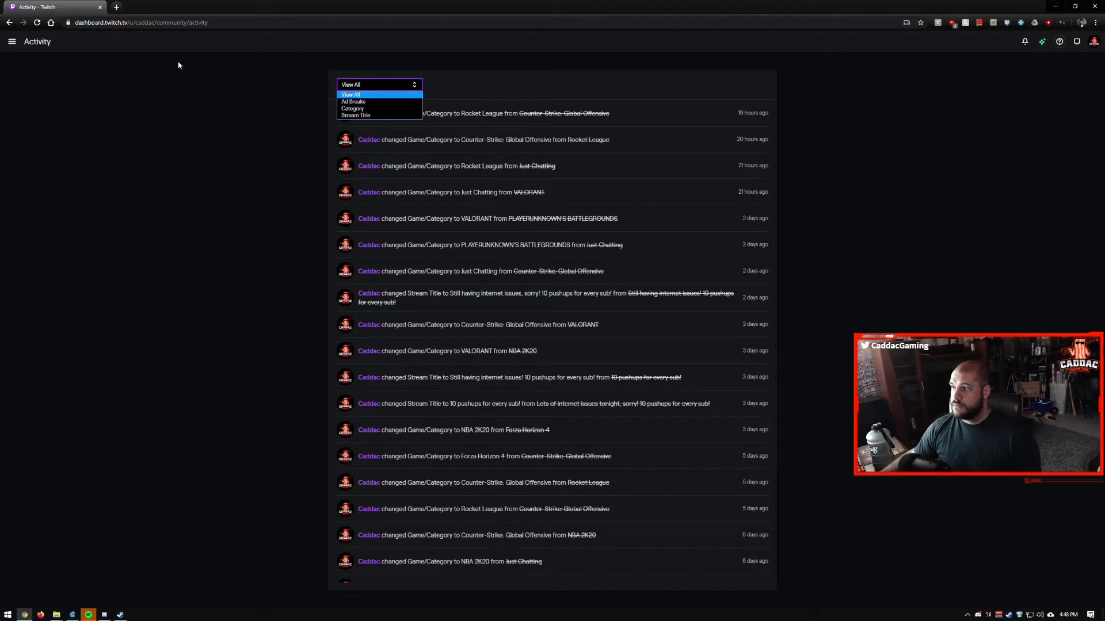
# Open the Channel Points settings and bring up the Manage Rewards list of custom and default rewards.
pyautogui.click(11, 42)
pyautogui.click(55, 154)
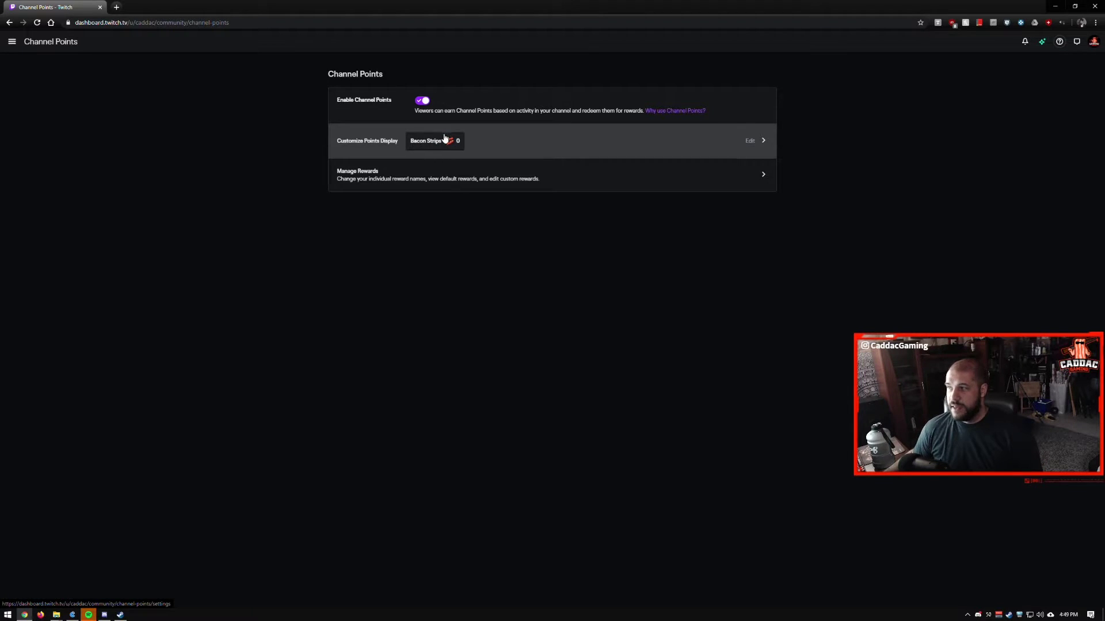
pyautogui.click(422, 172)
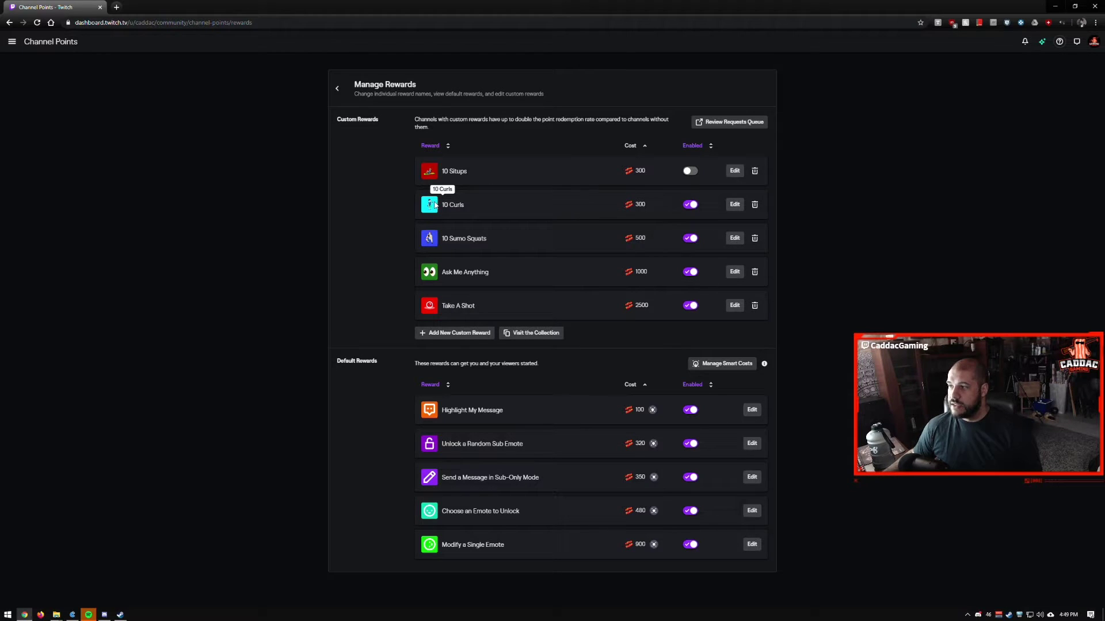
# Review the settings of the 10 Curls and Ask Me Anything custom rewards, including redemption limit and required viewer text, without saving.
pyautogui.click(734, 204)
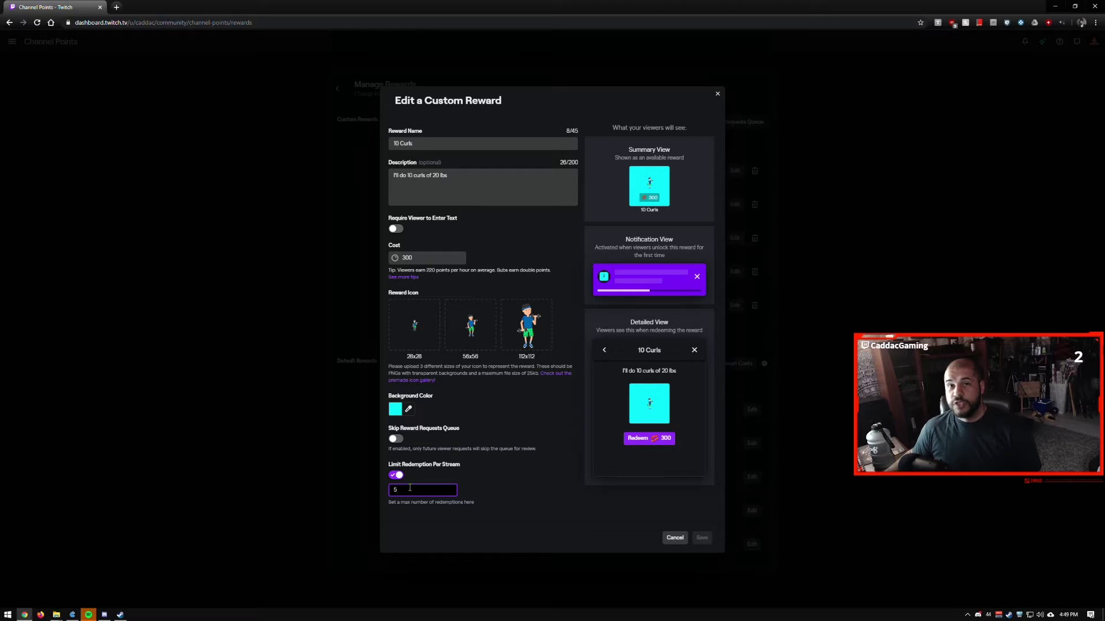
pyautogui.moveTo(414, 490); pyautogui.dragTo(386, 495)
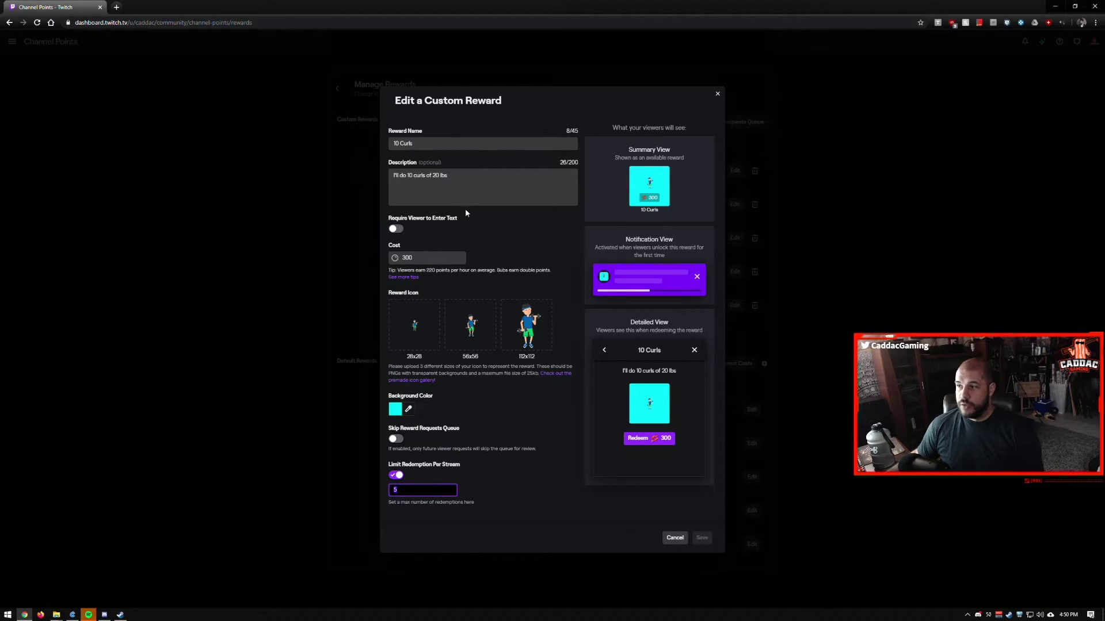
pyautogui.click(716, 93)
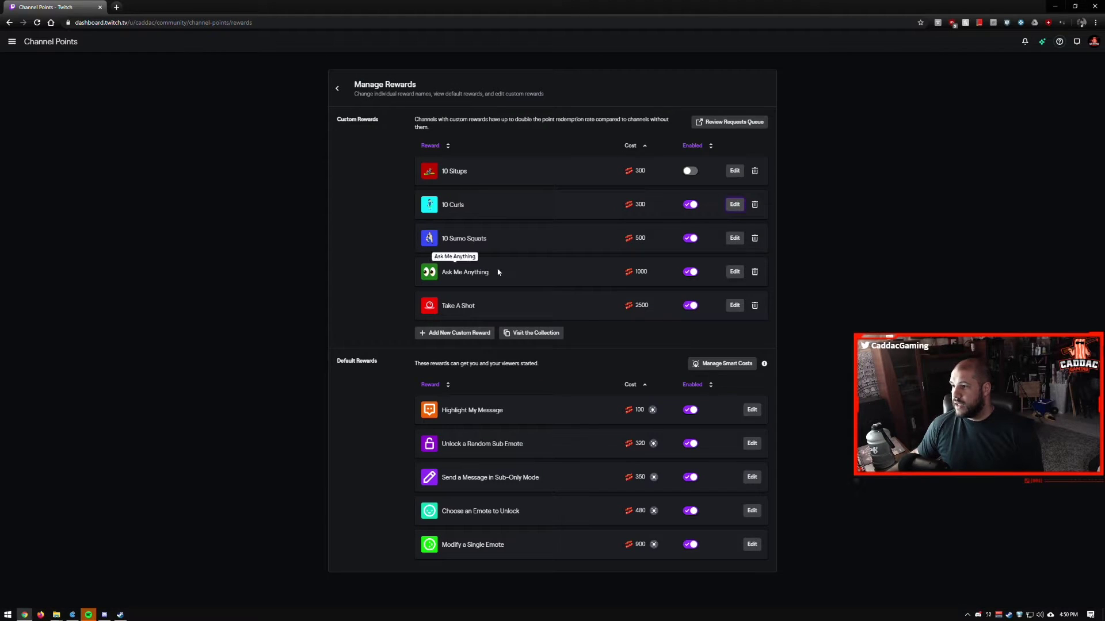
pyautogui.click(736, 272)
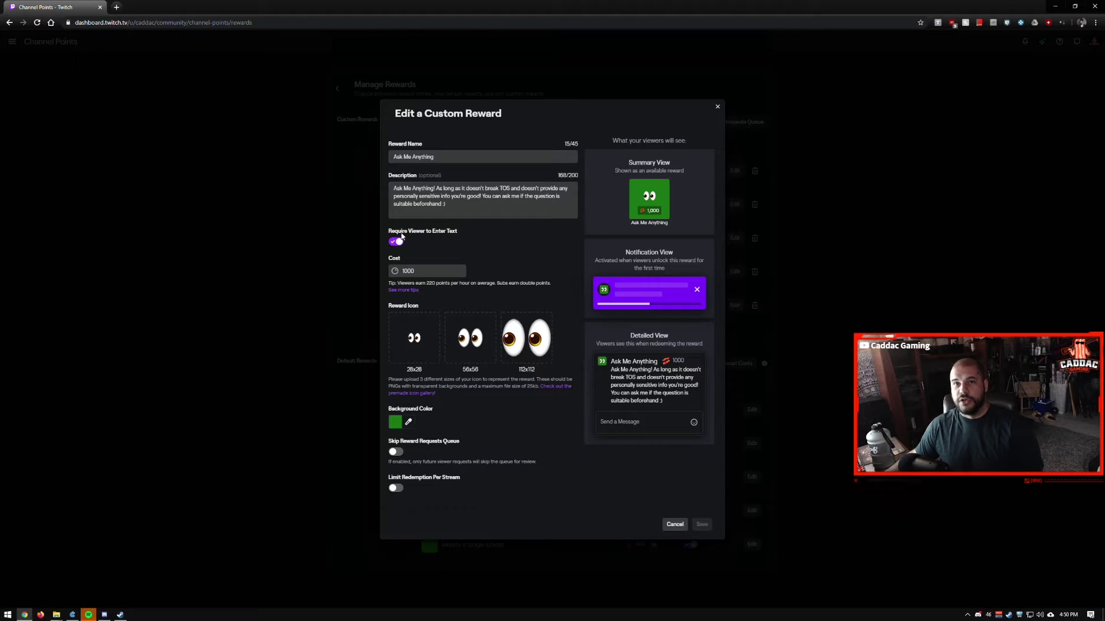
pyautogui.click(717, 107)
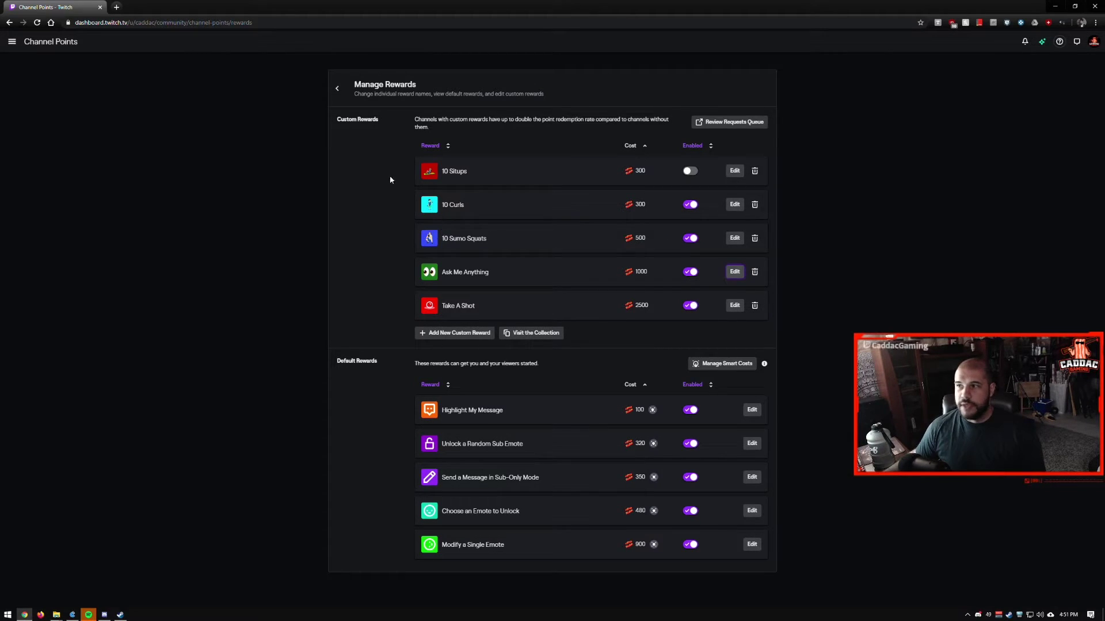
# Open the Video Producer in the Content section and check the available video type filters, keeping All Videos.
pyautogui.click(11, 41)
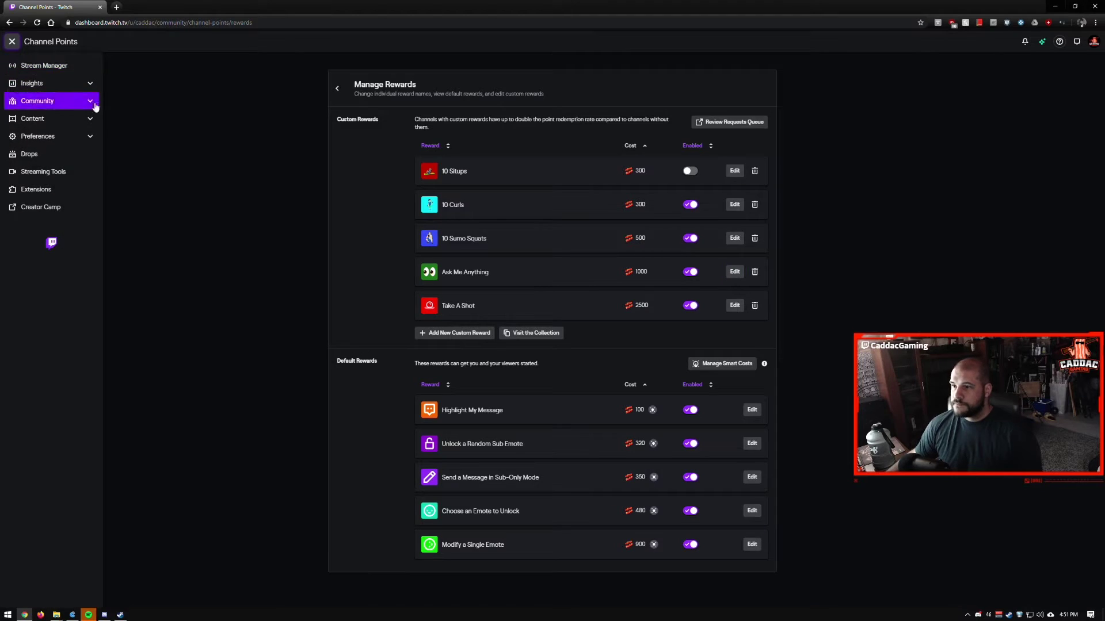
pyautogui.click(93, 108)
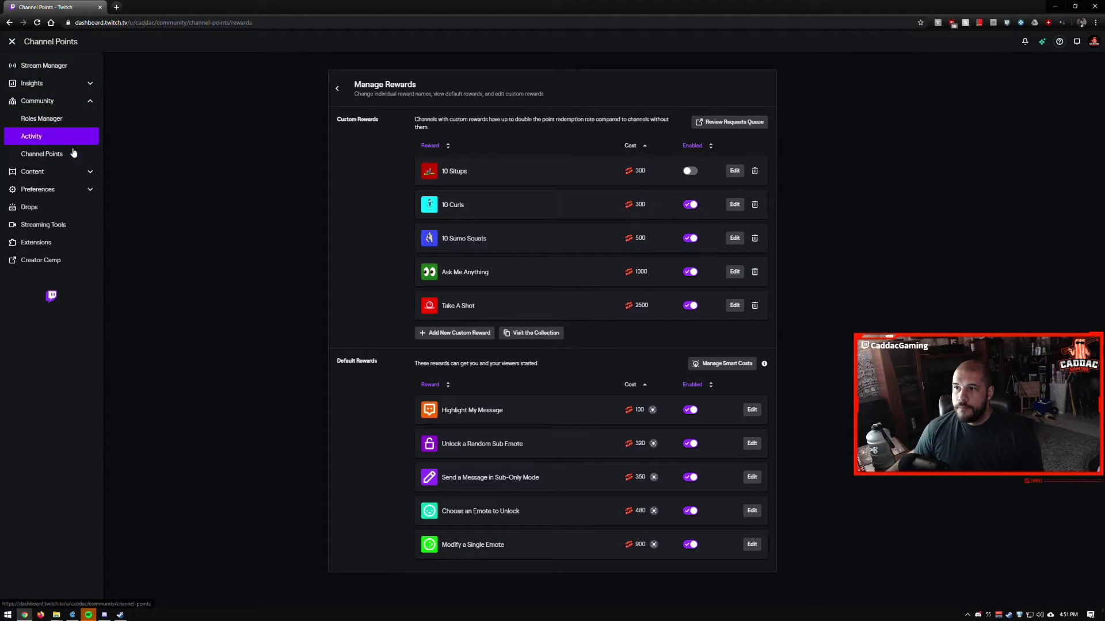
pyautogui.click(86, 172)
pyautogui.click(61, 190)
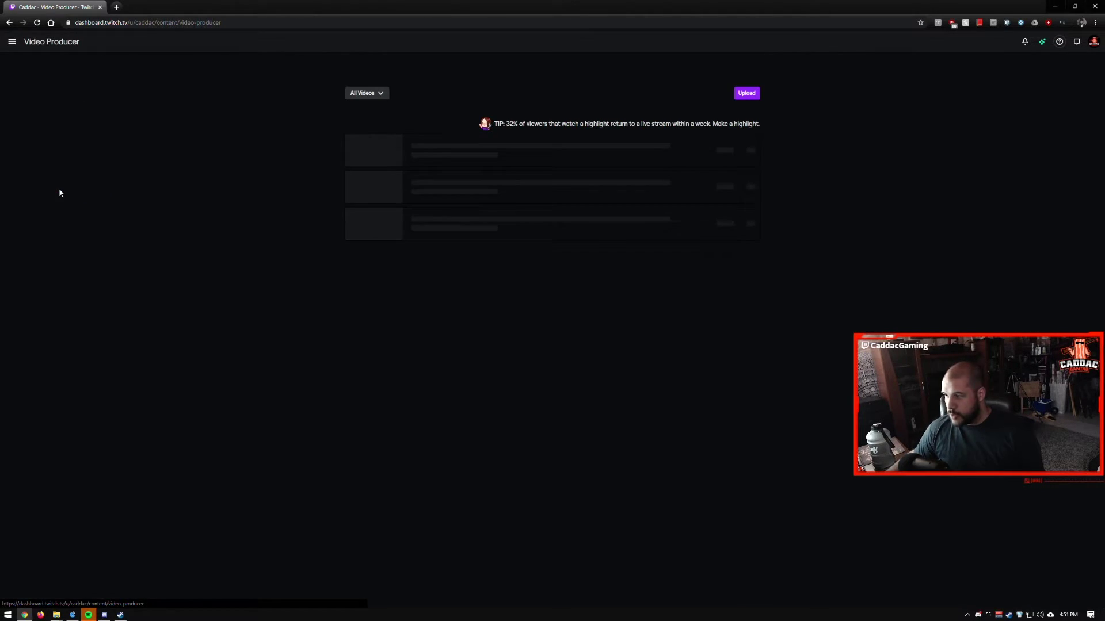
pyautogui.click(361, 93)
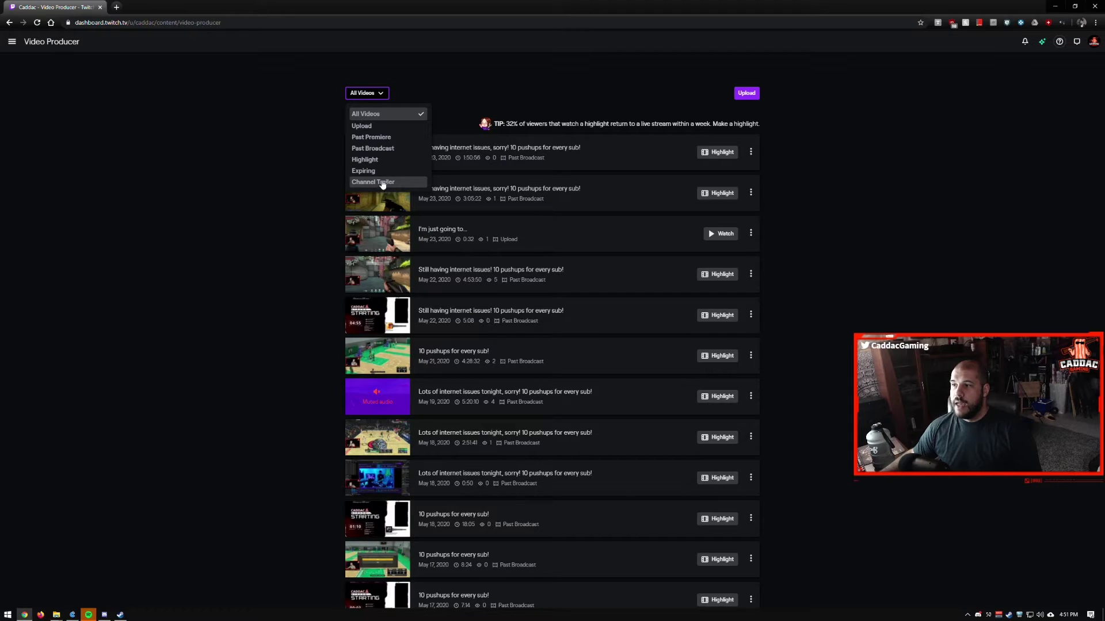
pyautogui.click(295, 151)
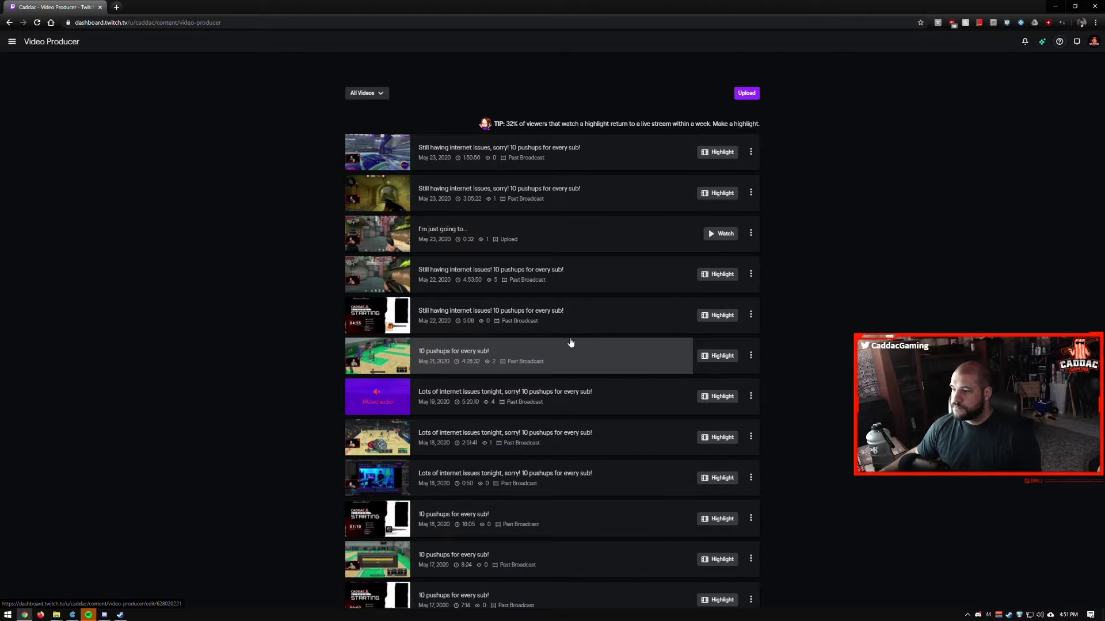
# Open the May 15, 2020 broadcast in the Highlighter, zoom its timeline to a 15-minute range and inspect the stream markers.
pyautogui.scroll(-3, 602, 472)
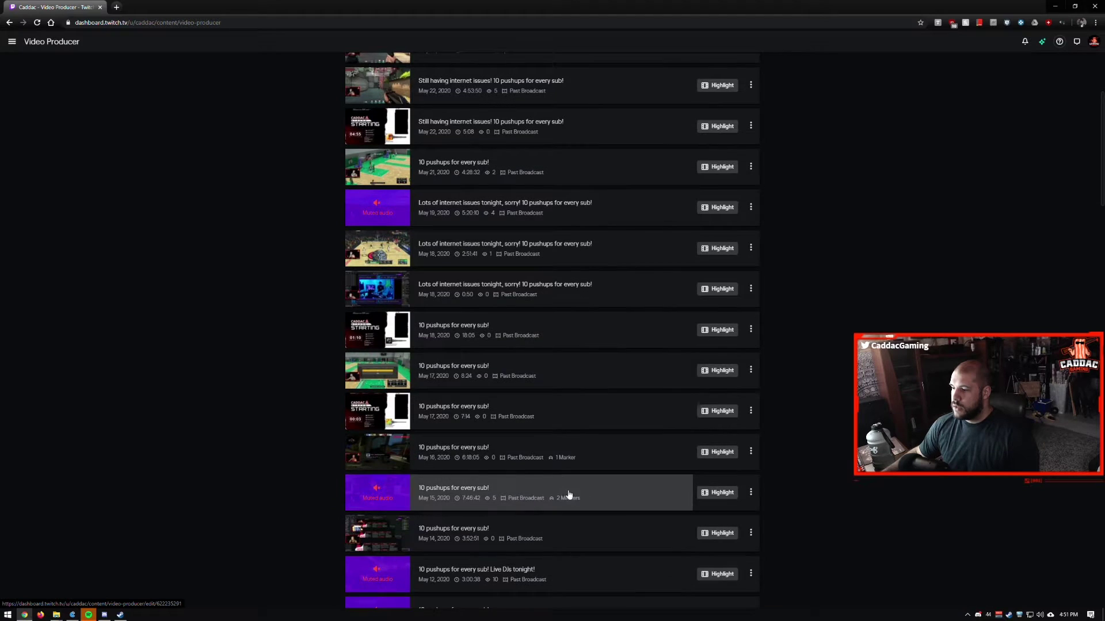
pyautogui.scroll(-1, 563, 491)
pyautogui.click(717, 467)
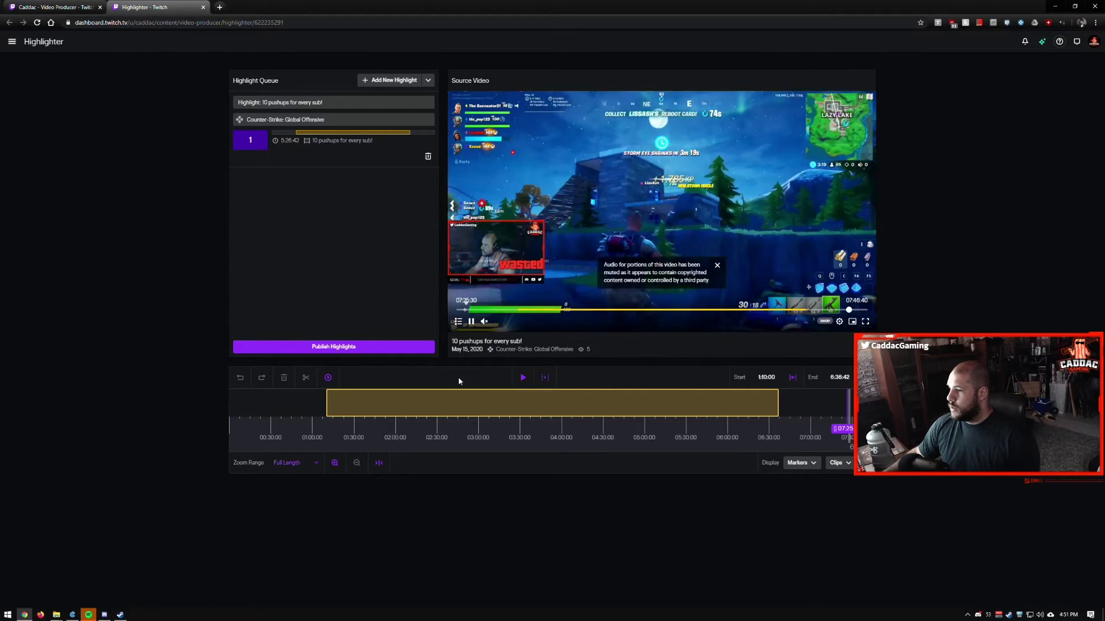
pyautogui.click(334, 462)
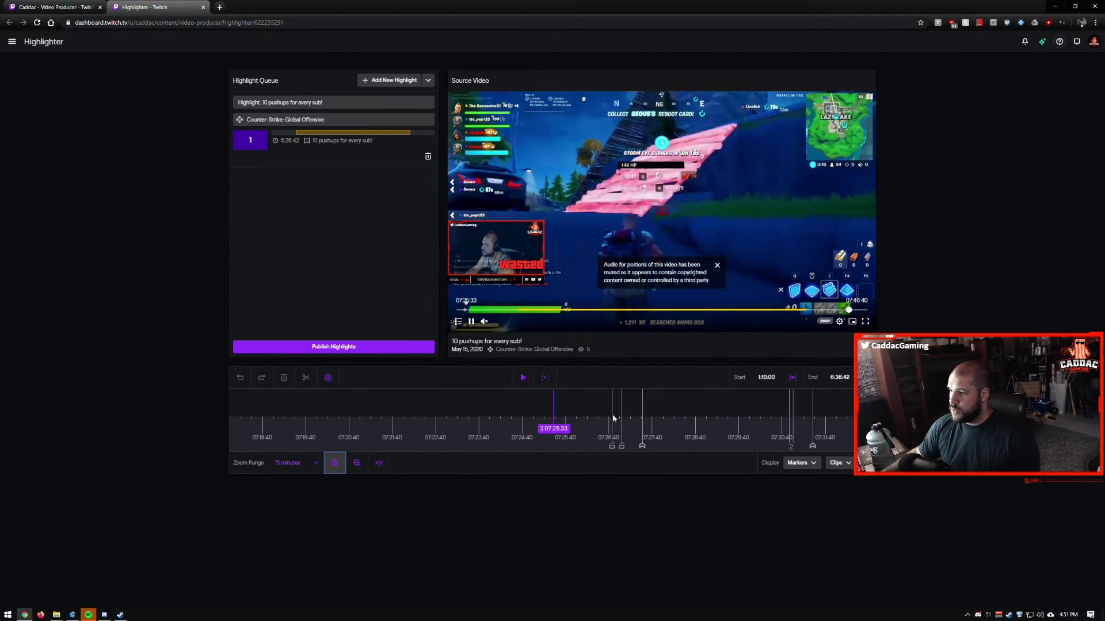
pyautogui.moveTo(644, 450)
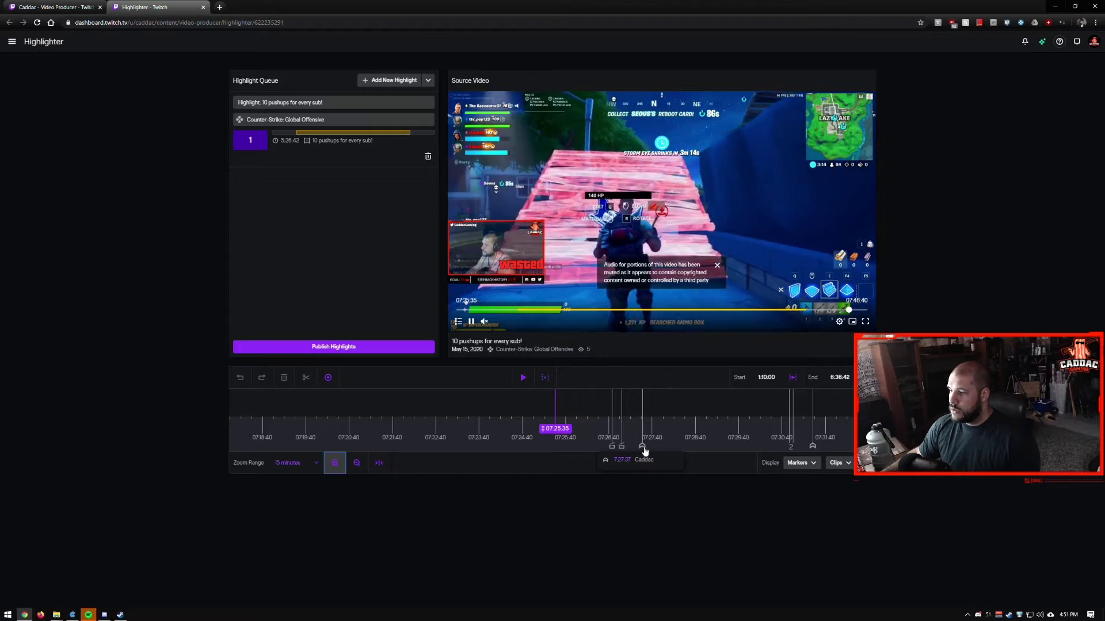
pyautogui.moveTo(813, 450)
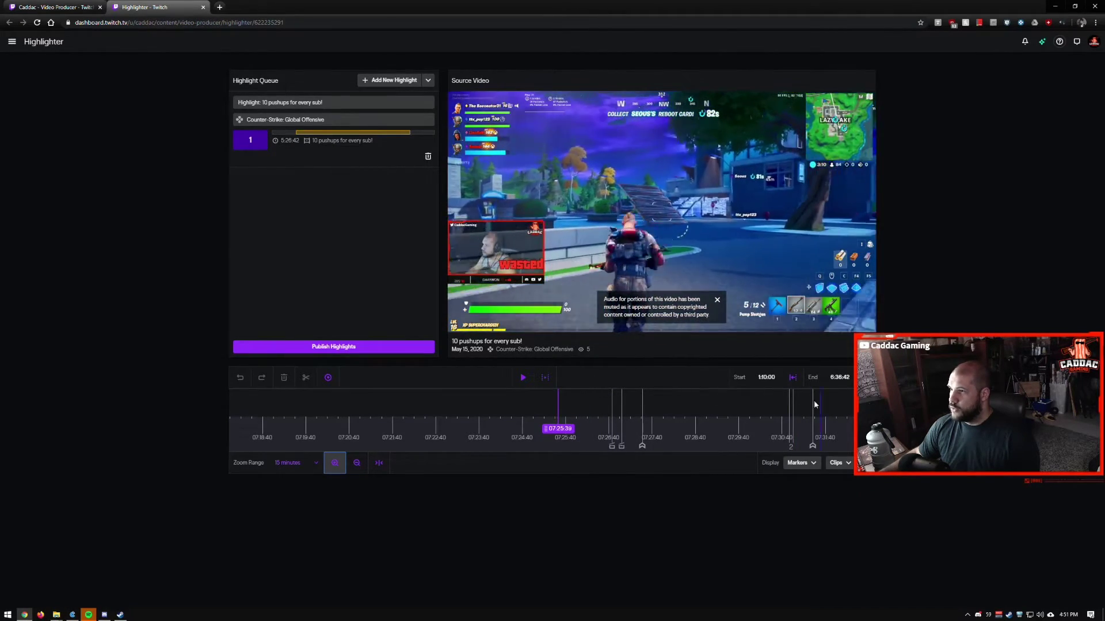
# Leave the Highlighter without saving, close its browser tab, and open the Collections page from the Video Producer.
pyautogui.click(202, 8)
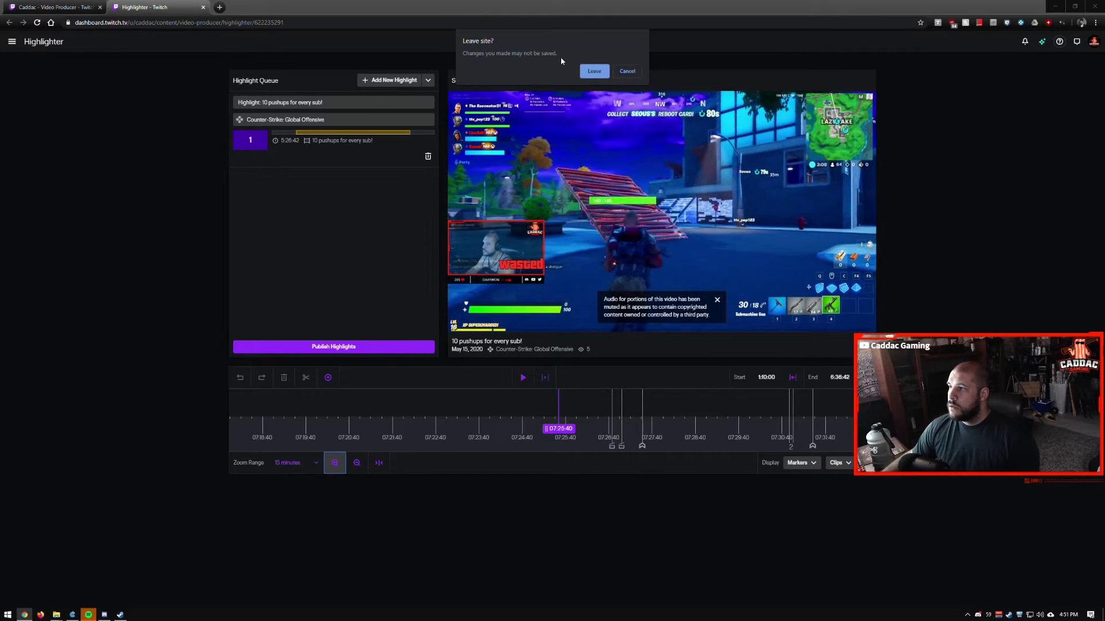
pyautogui.click(593, 72)
pyautogui.click(14, 42)
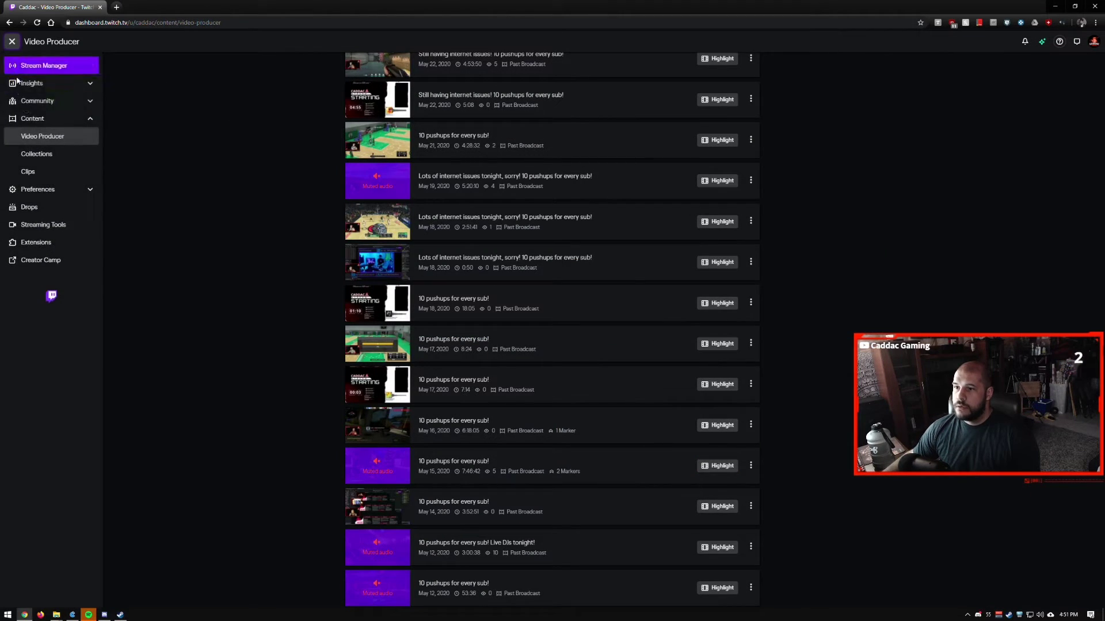
pyautogui.click(47, 155)
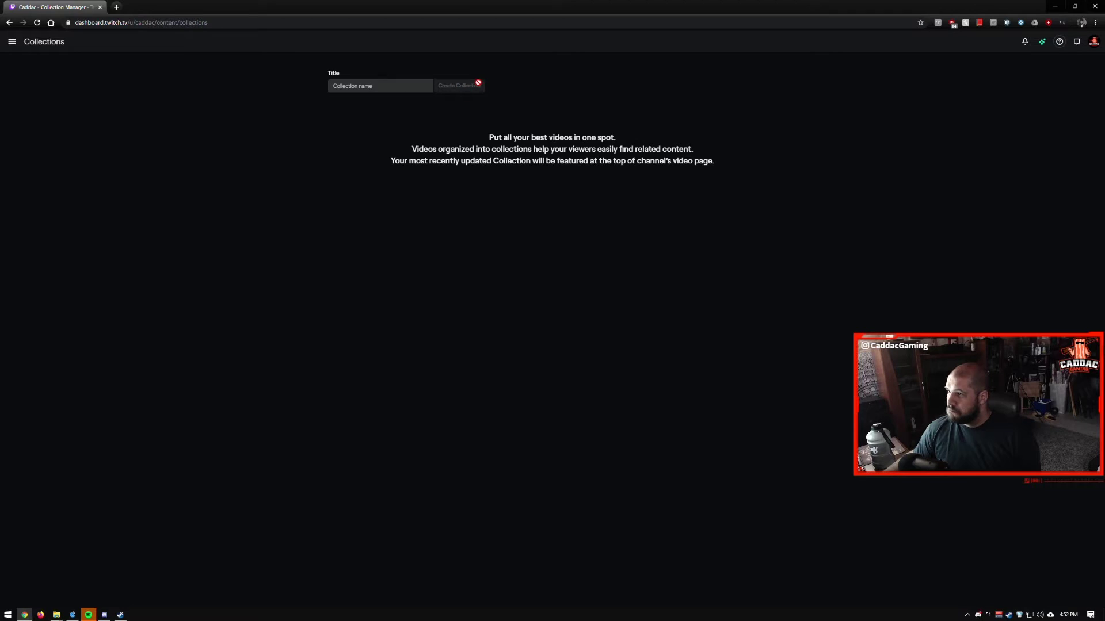
# Open the Clips page, switch the list view to Clips of My Channel, and browse the listed clips.
pyautogui.click(12, 42)
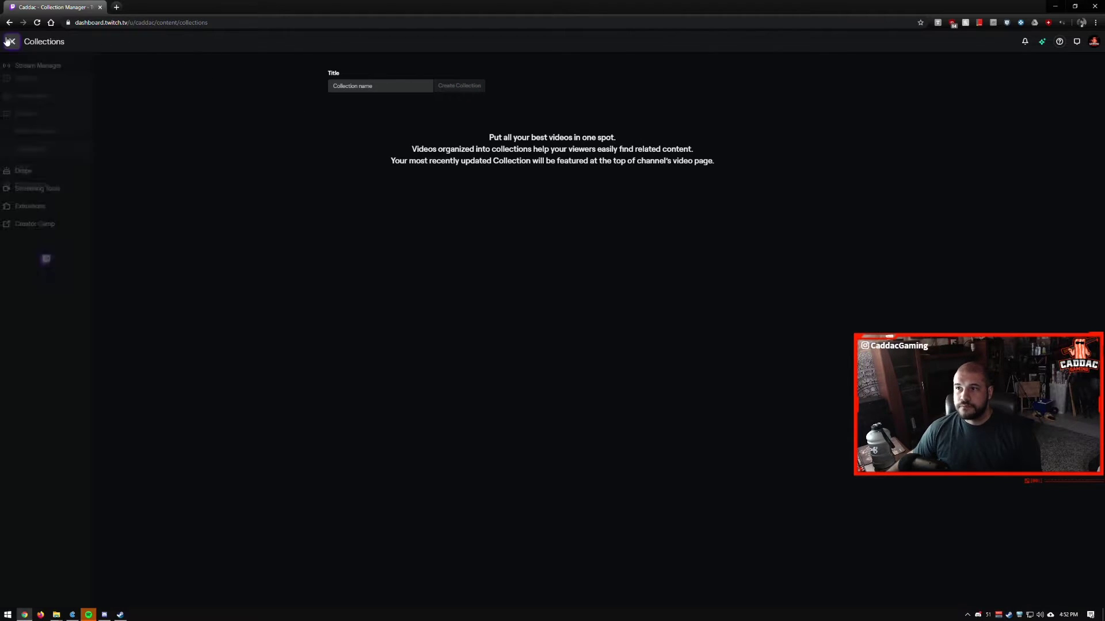
pyautogui.click(49, 170)
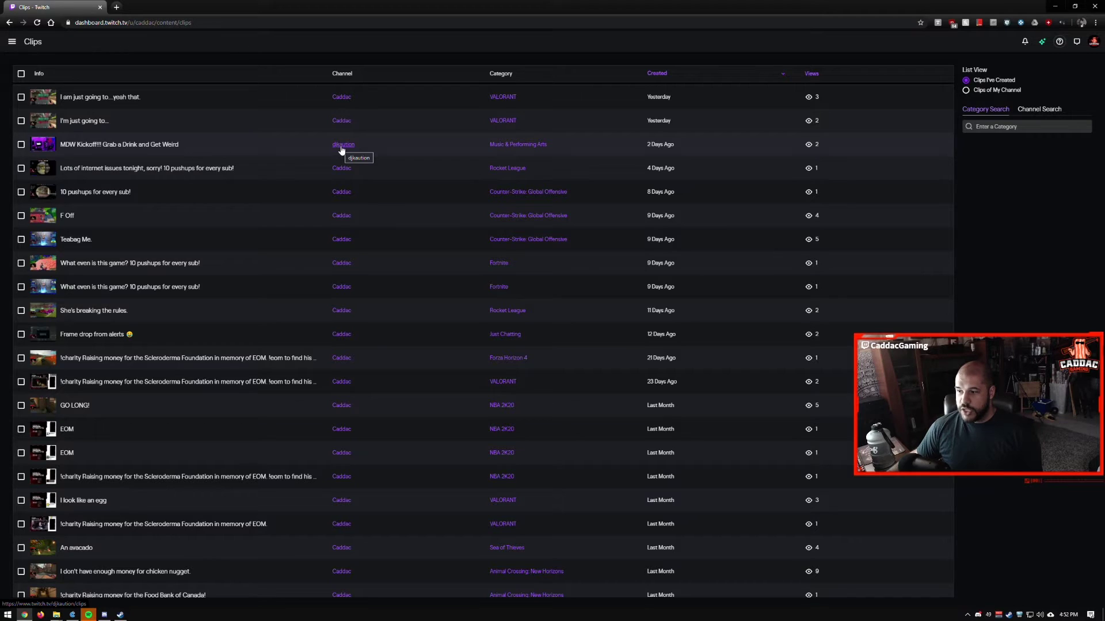
pyautogui.click(979, 91)
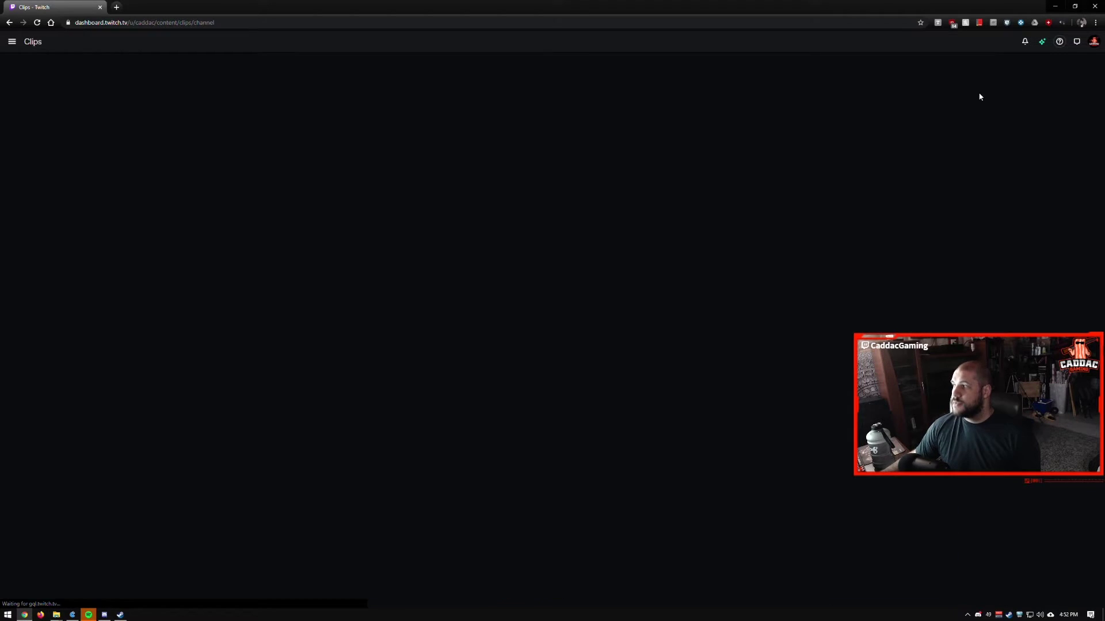
pyautogui.scroll(-8, 418, 121)
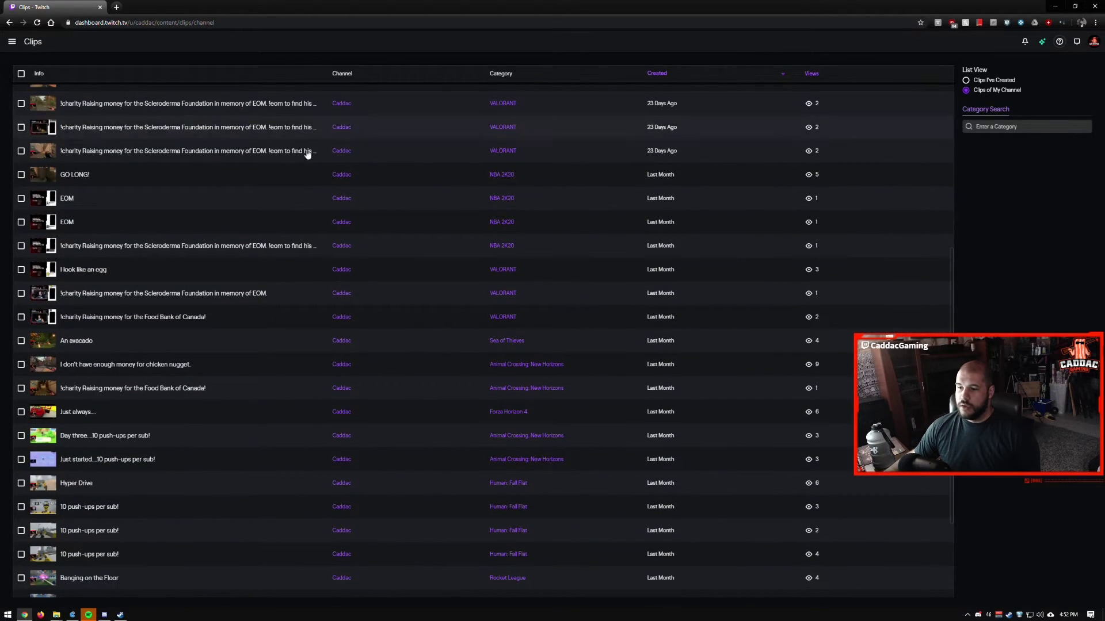
pyautogui.scroll(6, 296, 172)
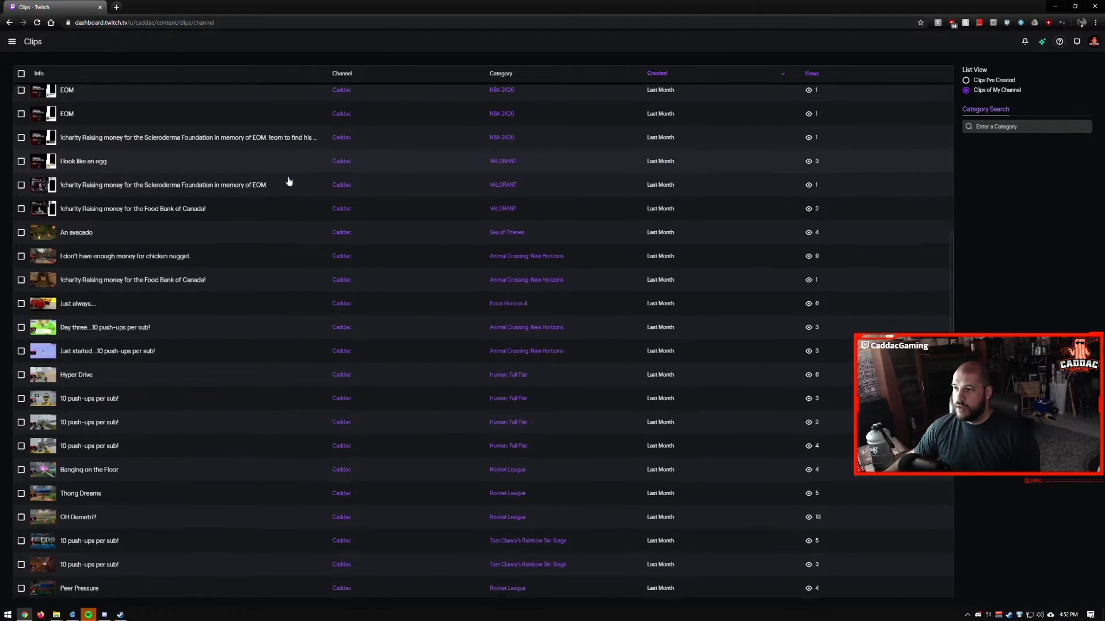
pyautogui.scroll(2, 355, 212)
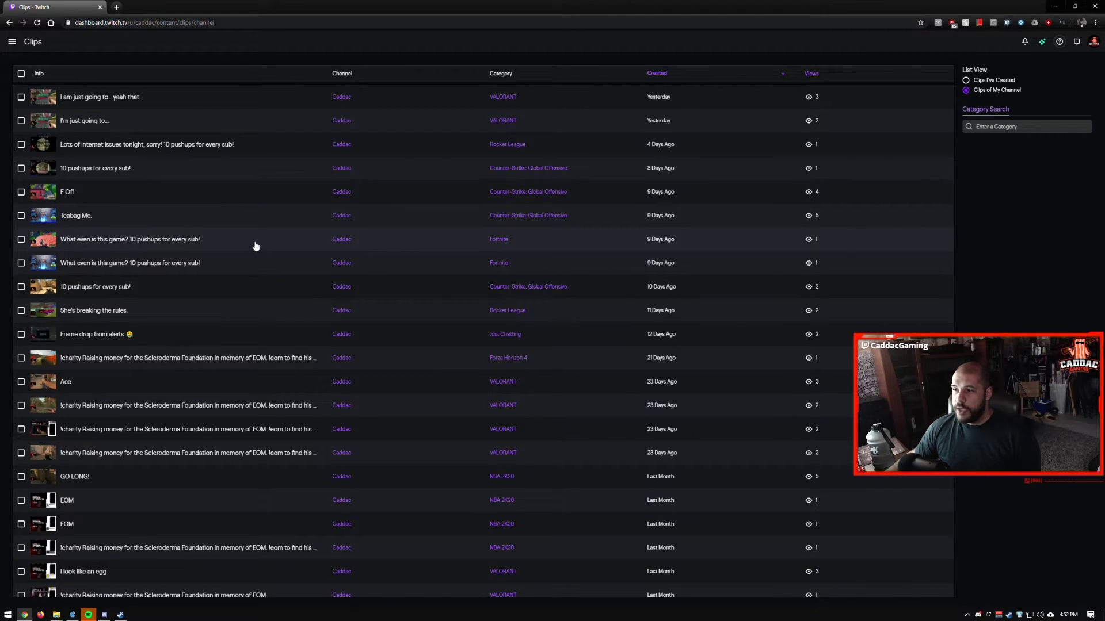
pyautogui.scroll(-1, 268, 246)
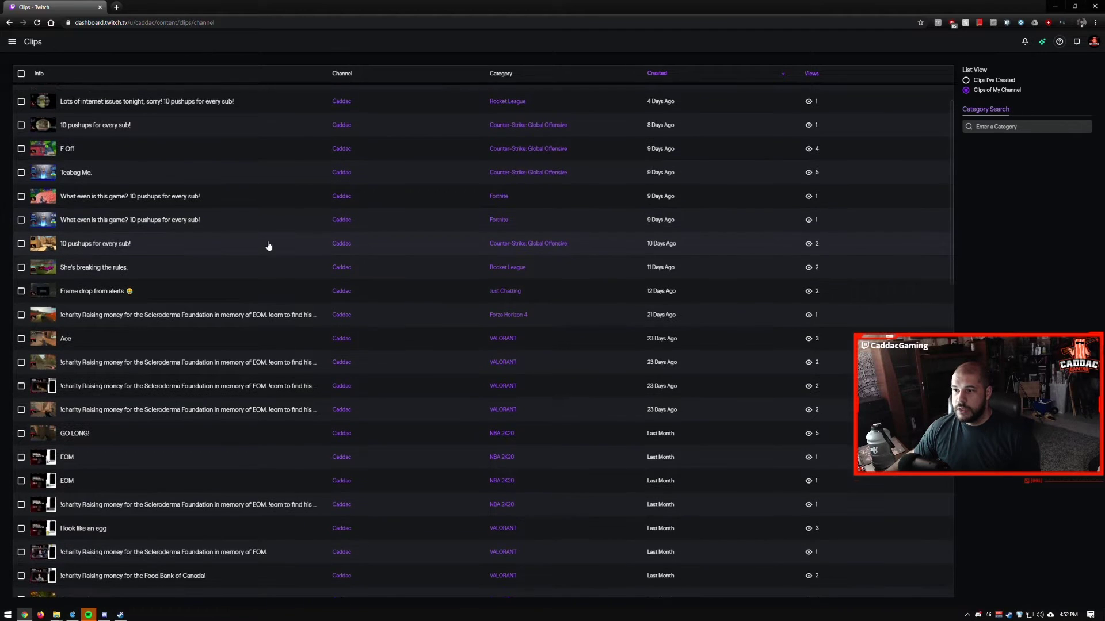
# Browse the clips of the channel and select the newest one, "I am just going to...yeah that.".
pyautogui.scroll(-2, 268, 246)
pyautogui.scroll(-1, 268, 245)
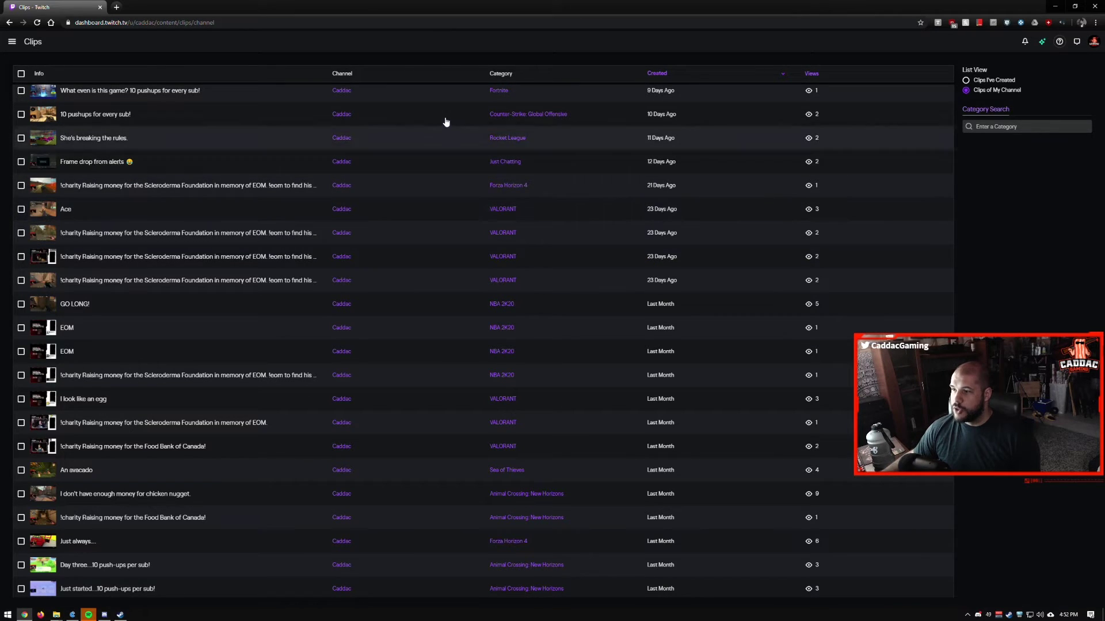
pyautogui.scroll(3, 428, 249)
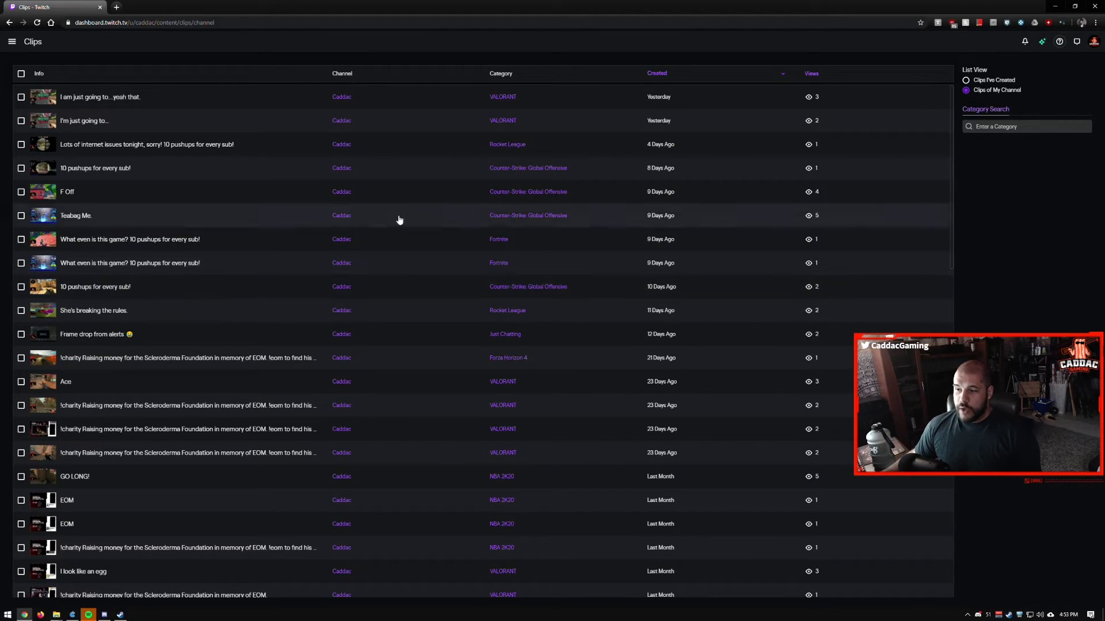
pyautogui.click(20, 98)
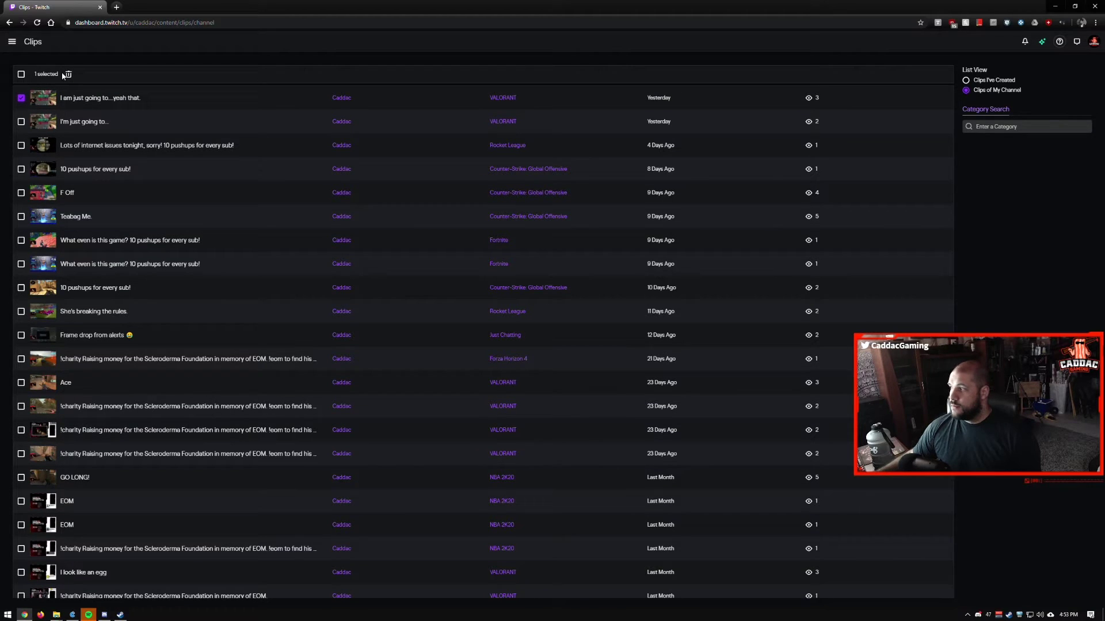
# Open the Channel settings from Preferences in a new browser tab and put the focus on the Primary Stream key field.
pyautogui.click(10, 42)
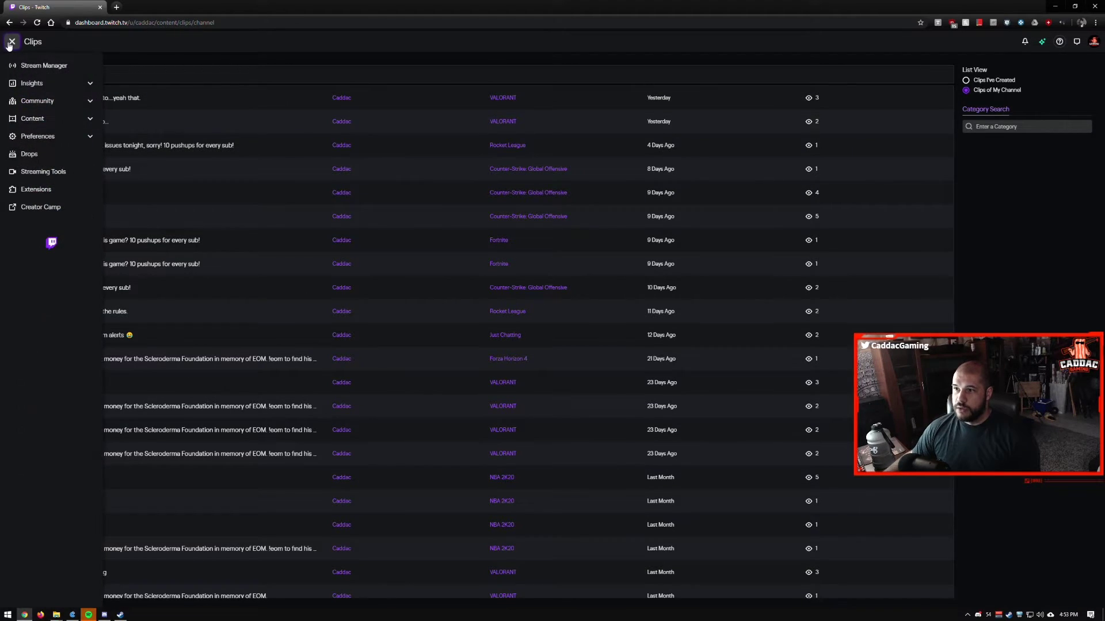
pyautogui.click(89, 137)
pyautogui.middleClick(35, 155)
pyautogui.click(149, 6)
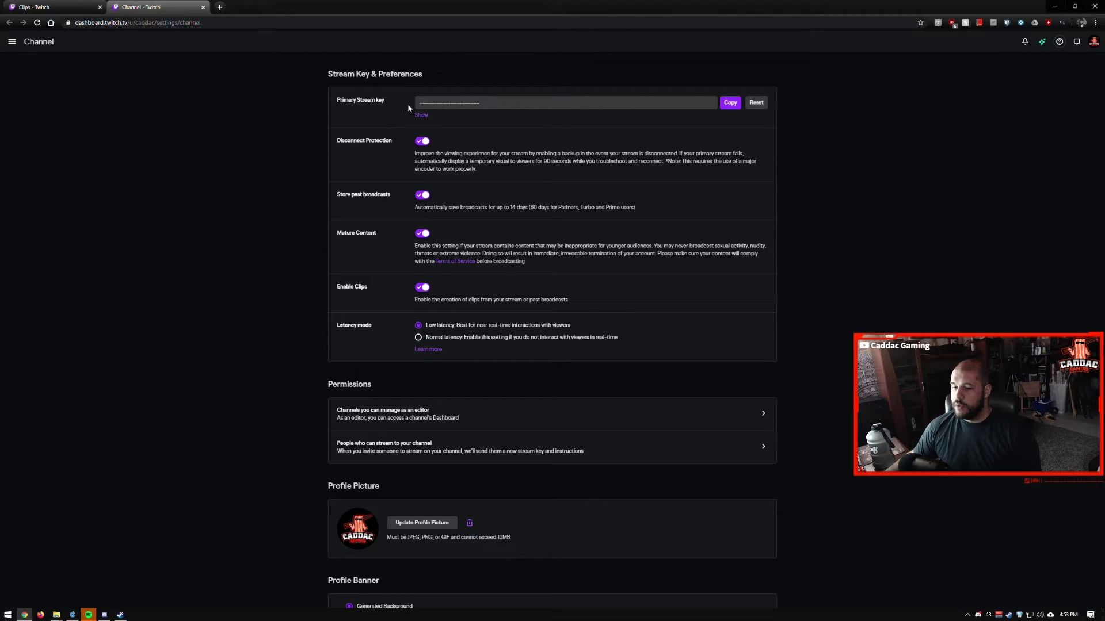
pyautogui.click(506, 105)
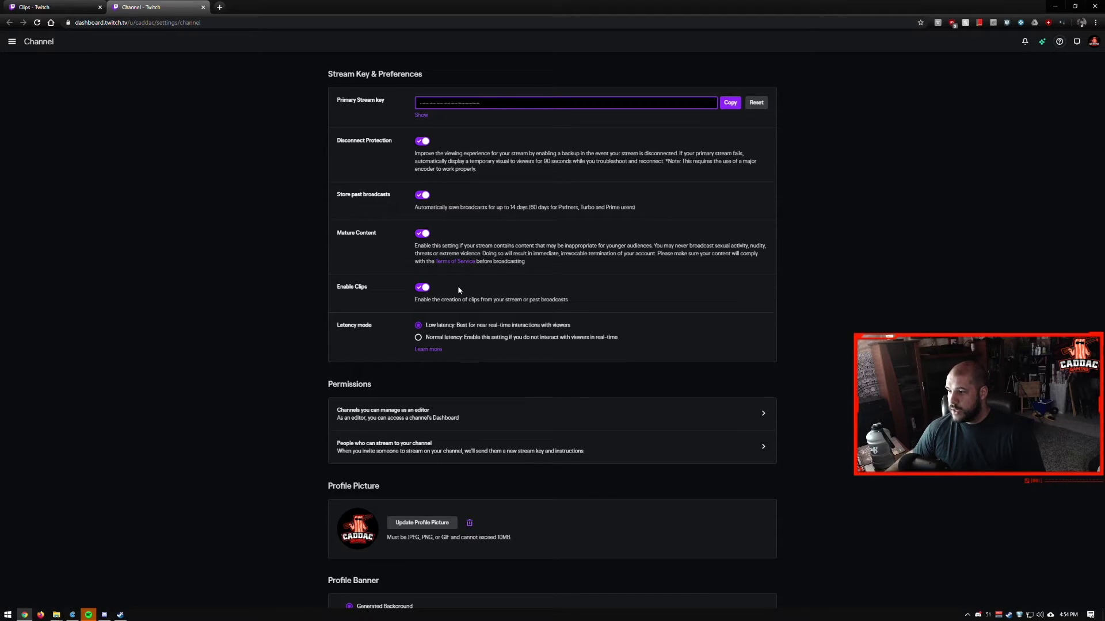
# Review the stream preferences, latency mode, permissions, profile picture, banner and profile settings, highlighting the bio text.
pyautogui.scroll(-2, 458, 286)
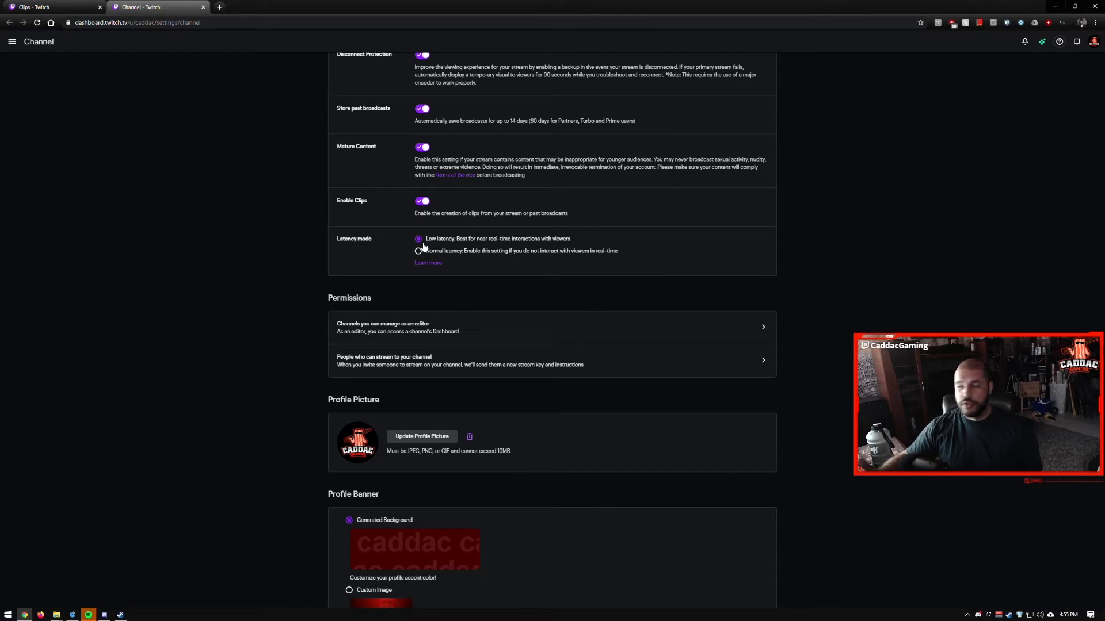
pyautogui.scroll(-2, 518, 244)
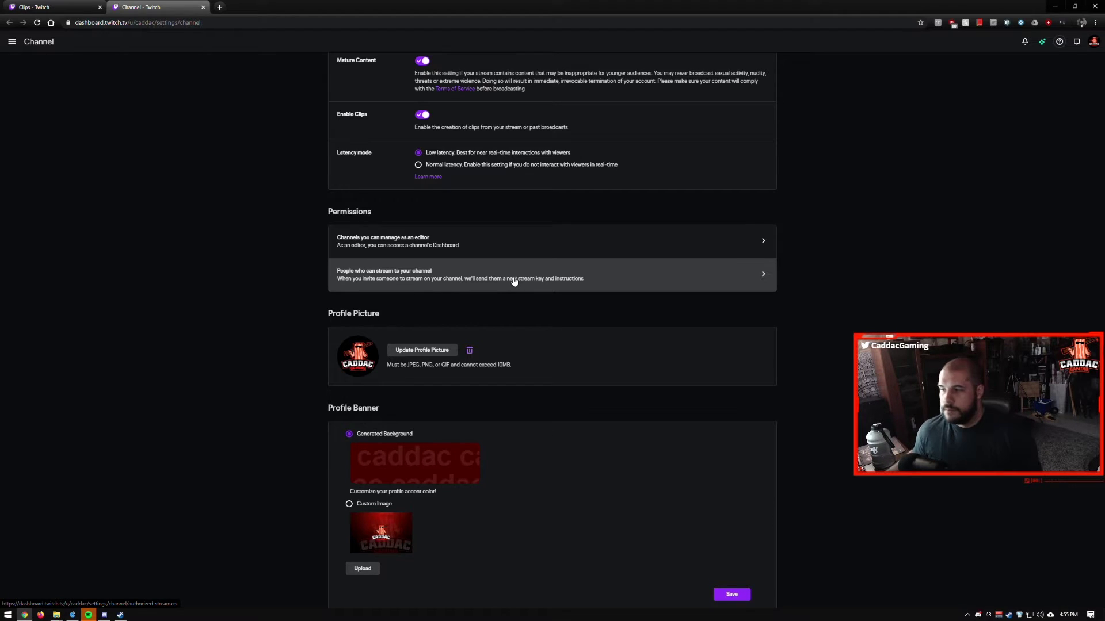
pyautogui.scroll(-3, 514, 281)
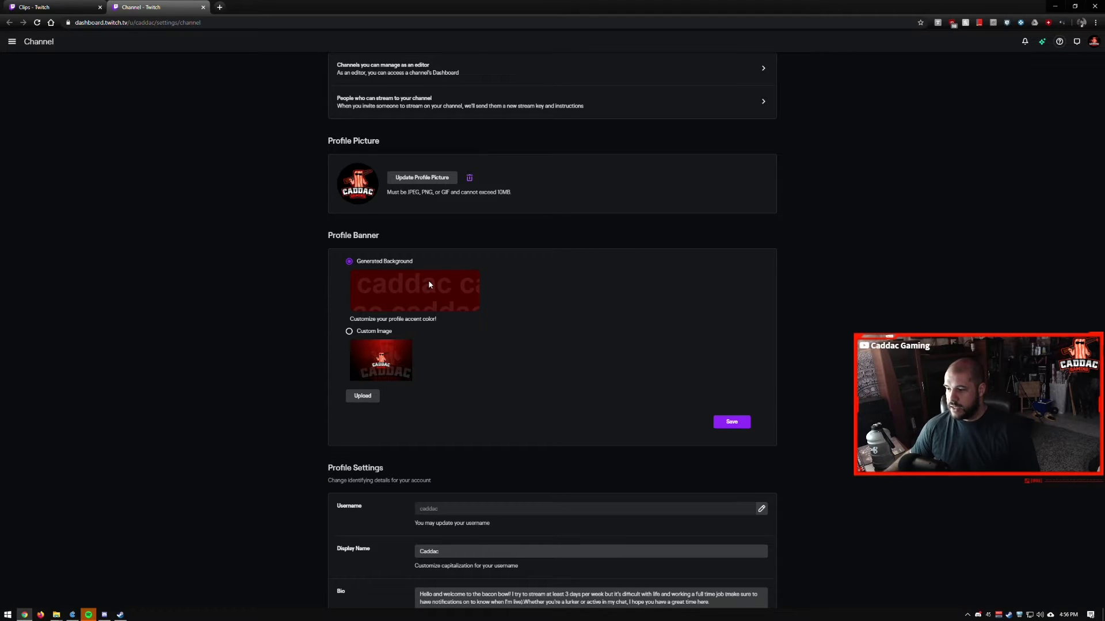
pyautogui.scroll(-2, 428, 283)
pyautogui.scroll(-5, 439, 281)
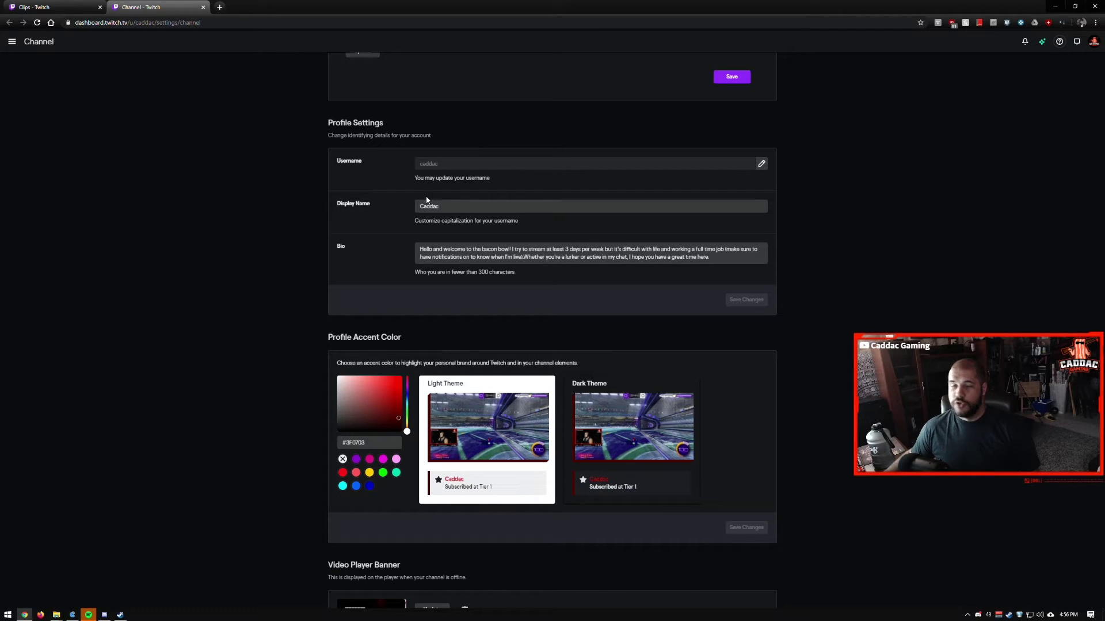
pyautogui.scroll(-2, 455, 201)
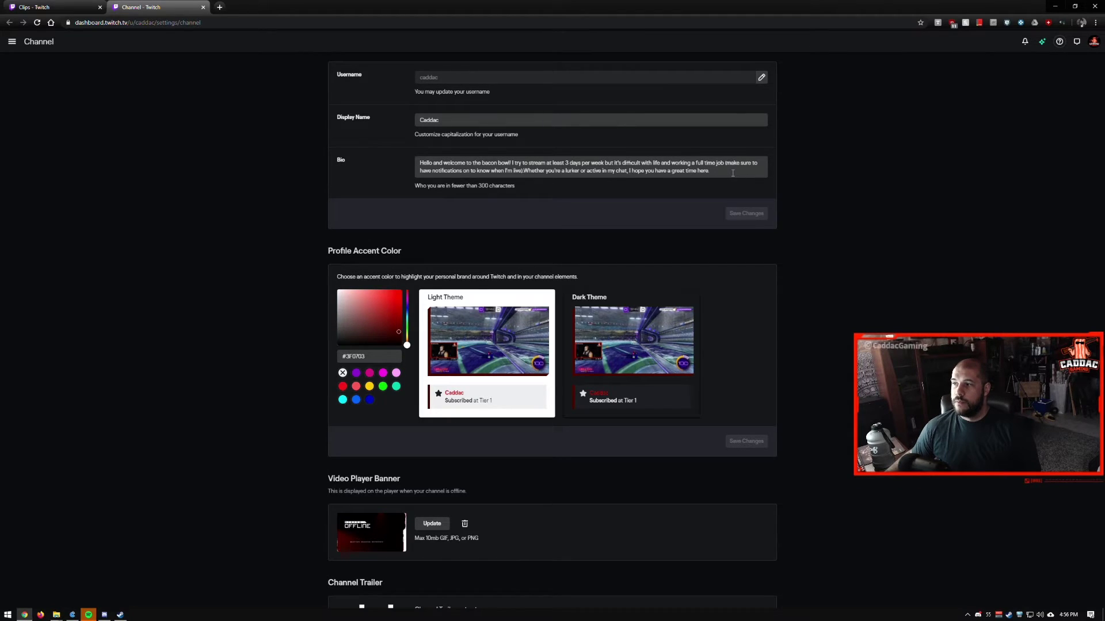
pyautogui.moveTo(728, 172); pyautogui.dragTo(409, 164)
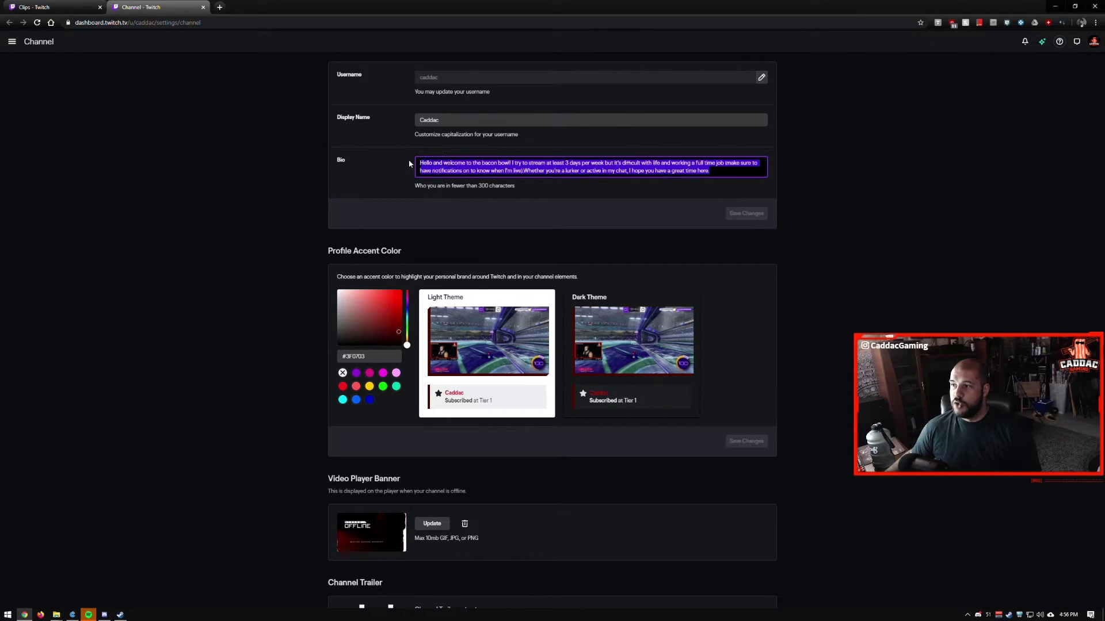
pyautogui.click(733, 182)
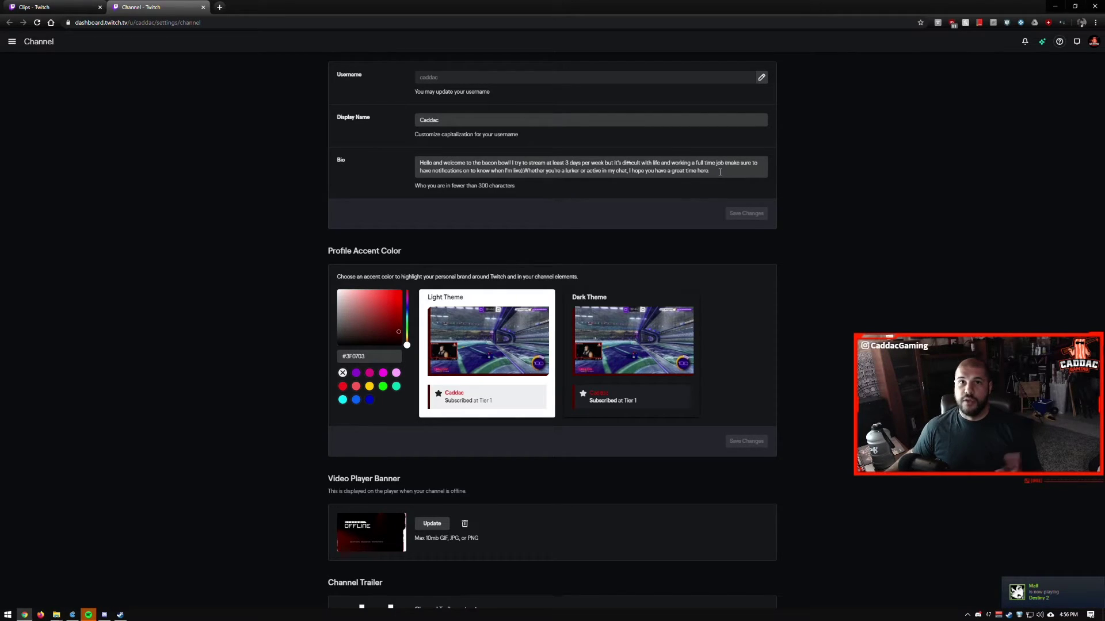
# Examine the profile accent color, video player banner, channel trailer, recently streamed categories and social links.
pyautogui.scroll(-3, 716, 168)
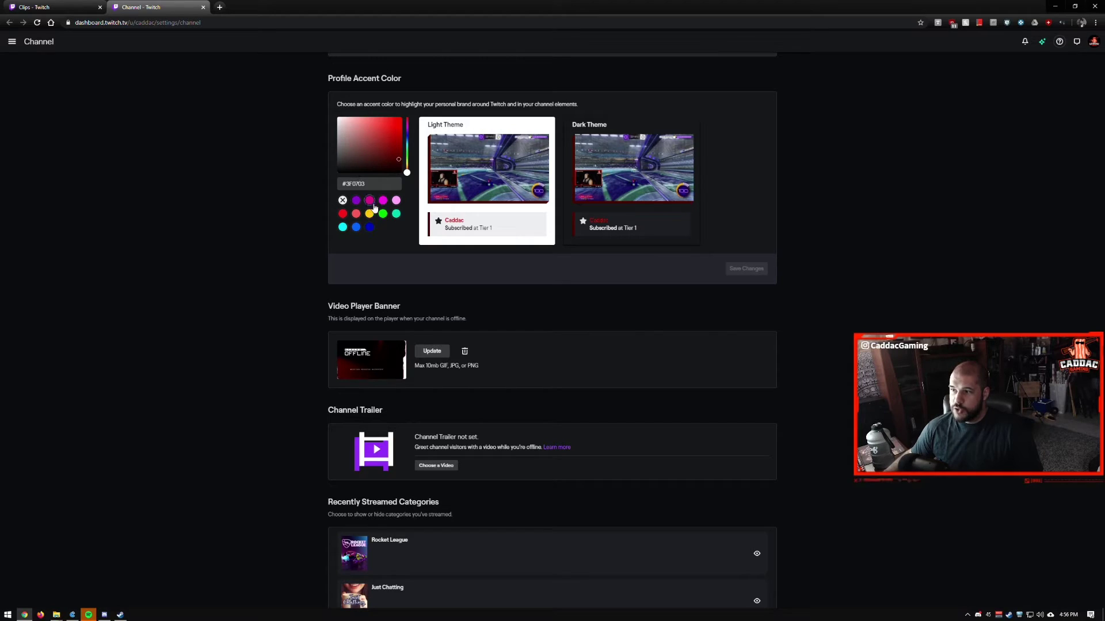
pyautogui.scroll(-2, 408, 203)
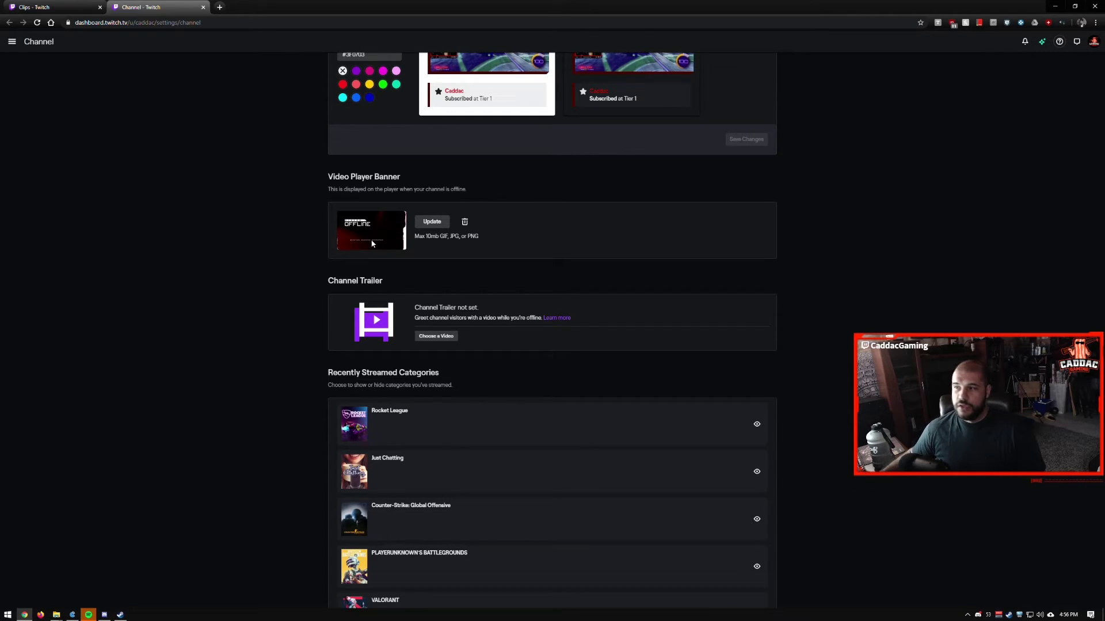
pyautogui.scroll(-2, 359, 244)
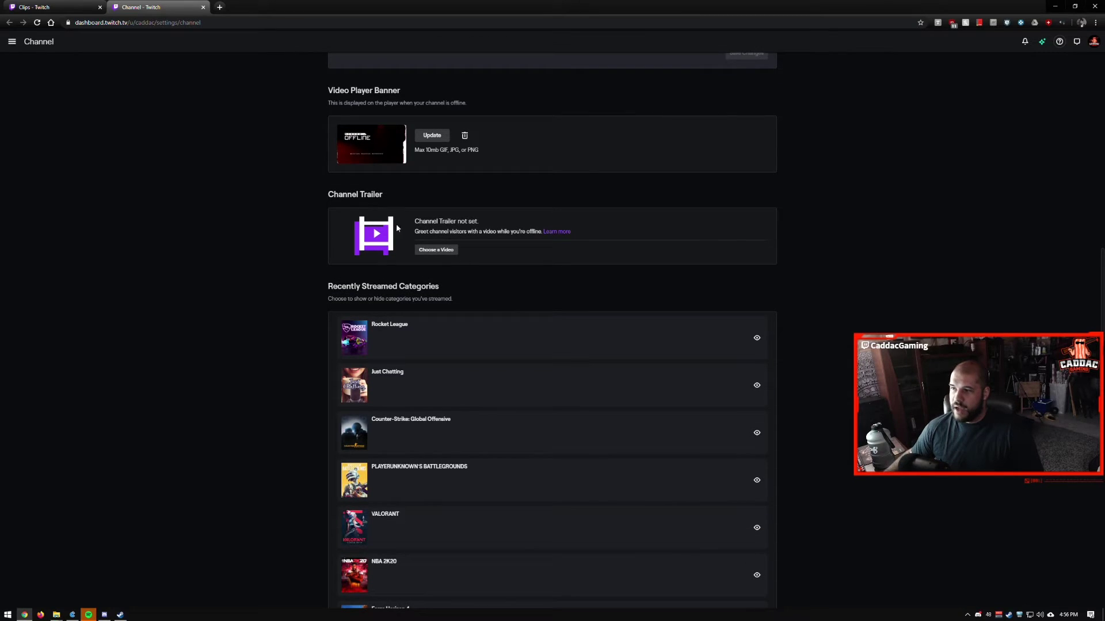
pyautogui.scroll(-2, 453, 244)
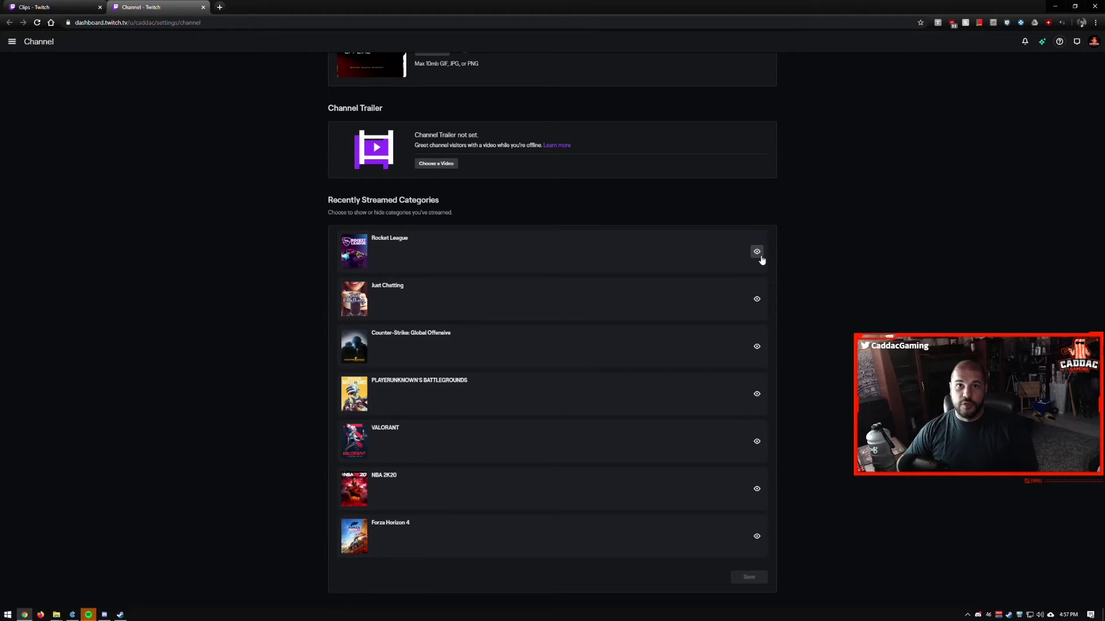
pyautogui.scroll(-4, 761, 260)
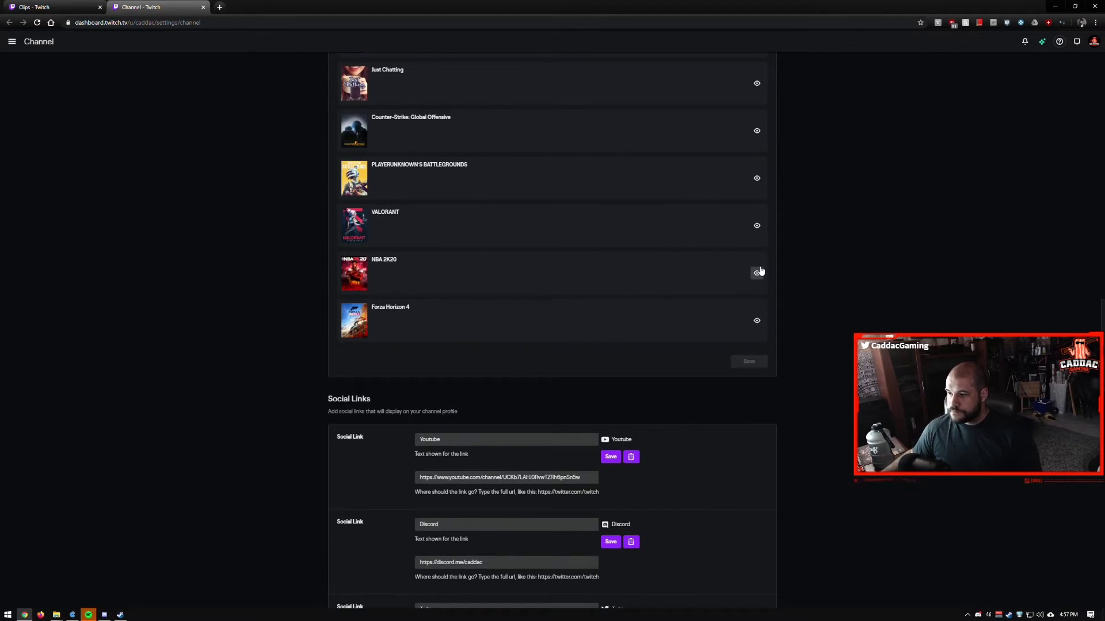
pyautogui.scroll(-4, 760, 271)
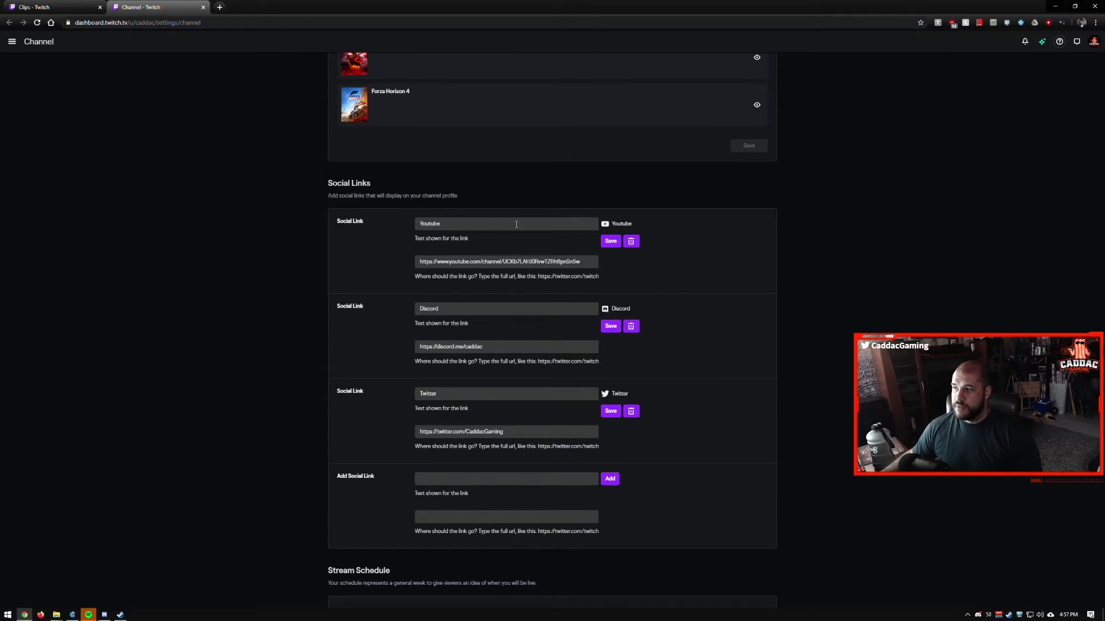
pyautogui.scroll(-2, 427, 315)
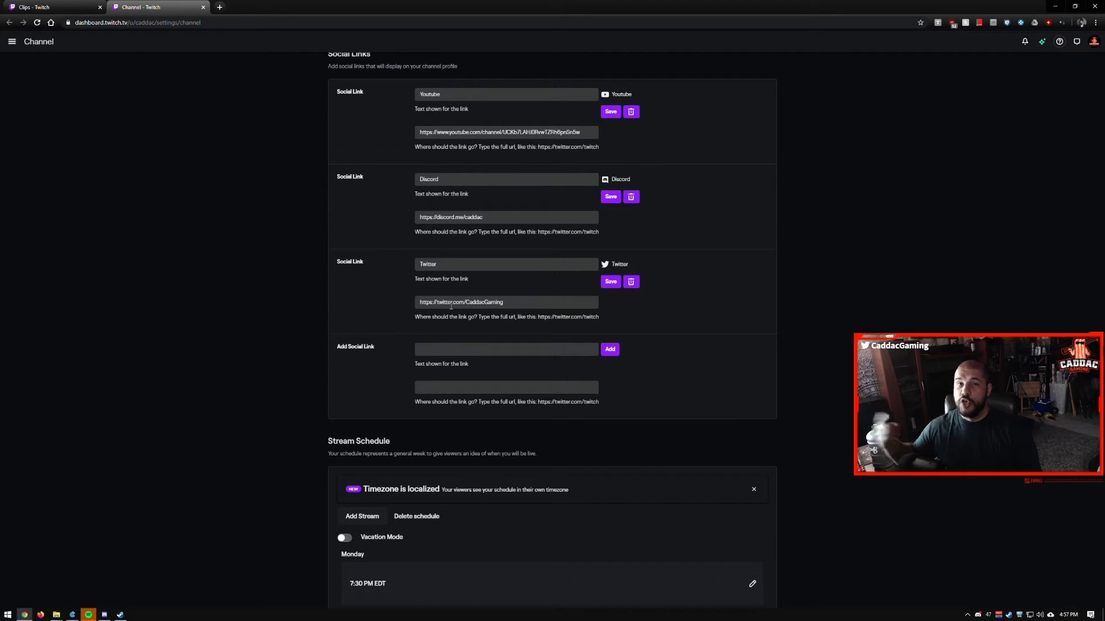
# Try Vacation Mode in the Stream Schedule section, turn it off again and look over the weekly schedule.
pyautogui.scroll(-6, 410, 288)
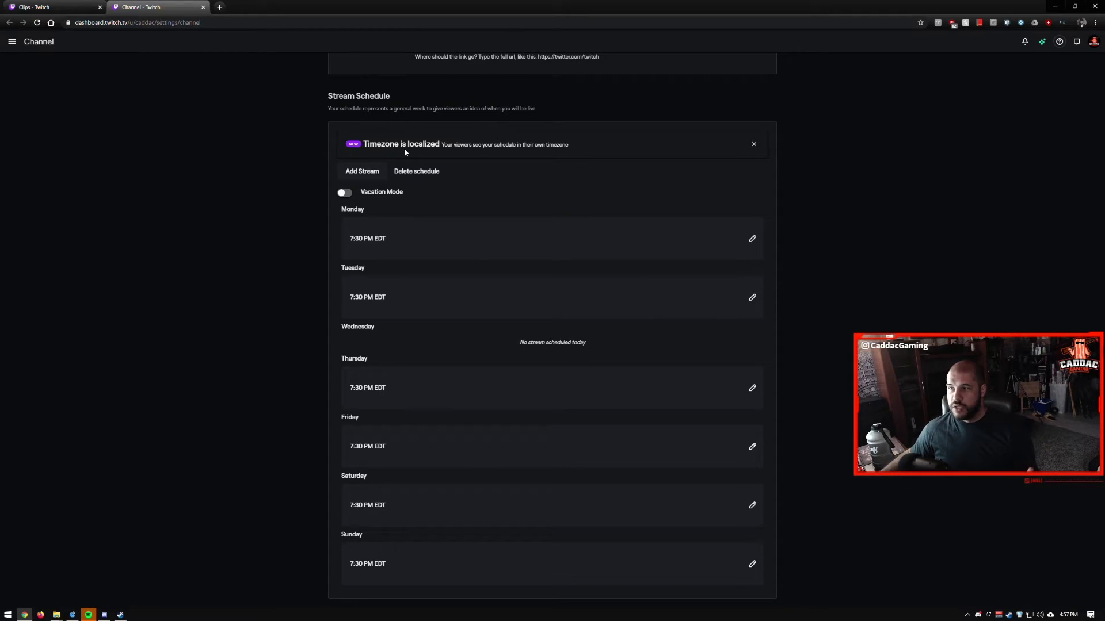
pyautogui.click(345, 194)
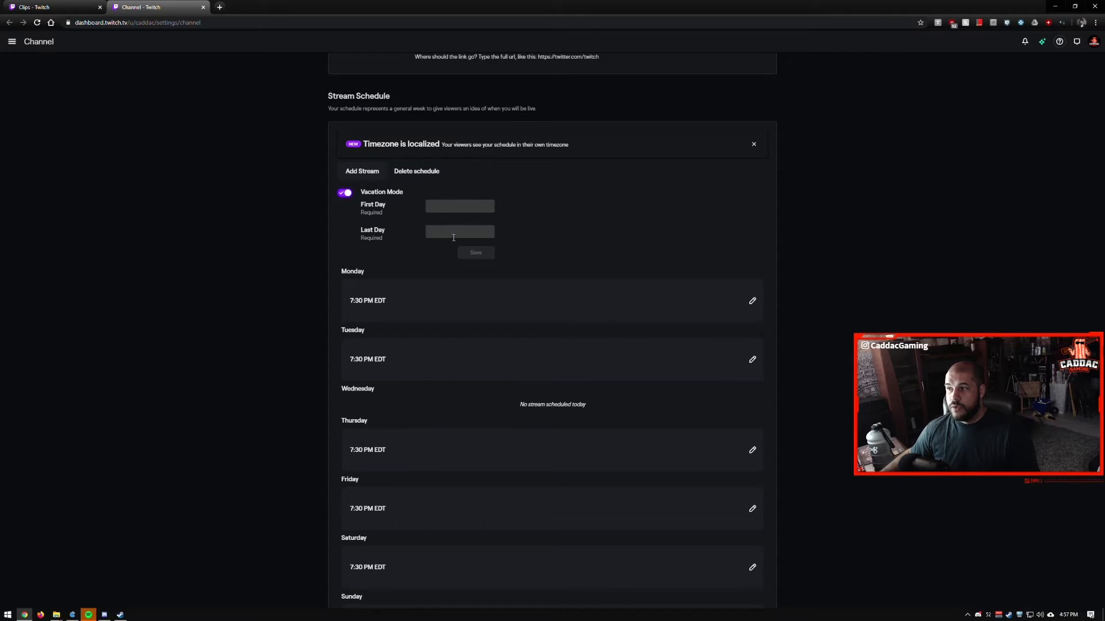
pyautogui.click(345, 193)
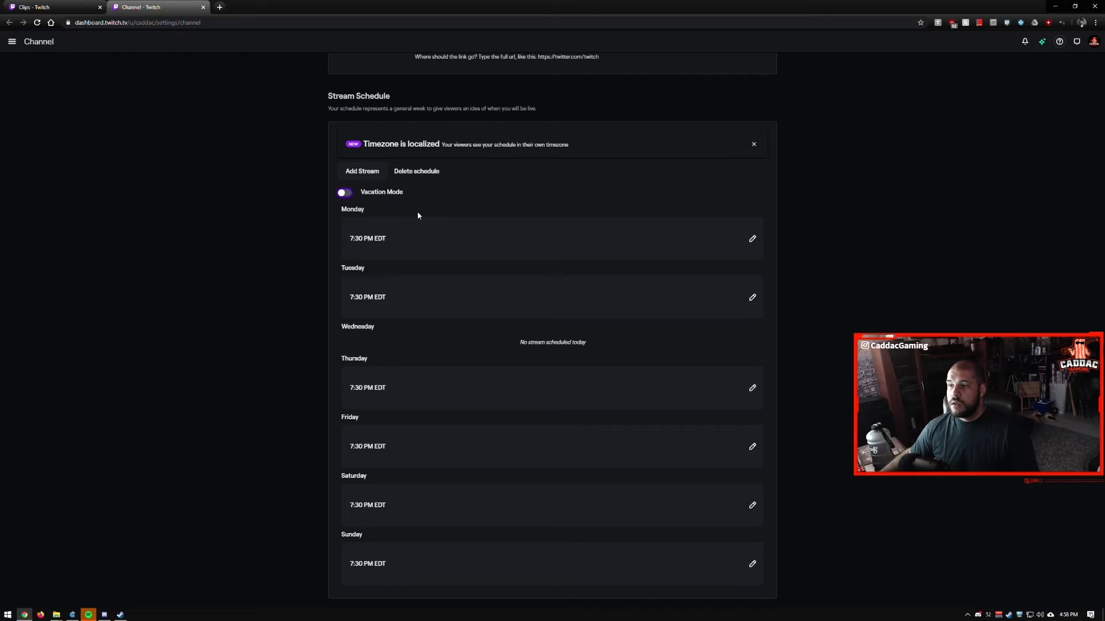
pyautogui.scroll(-1, 503, 236)
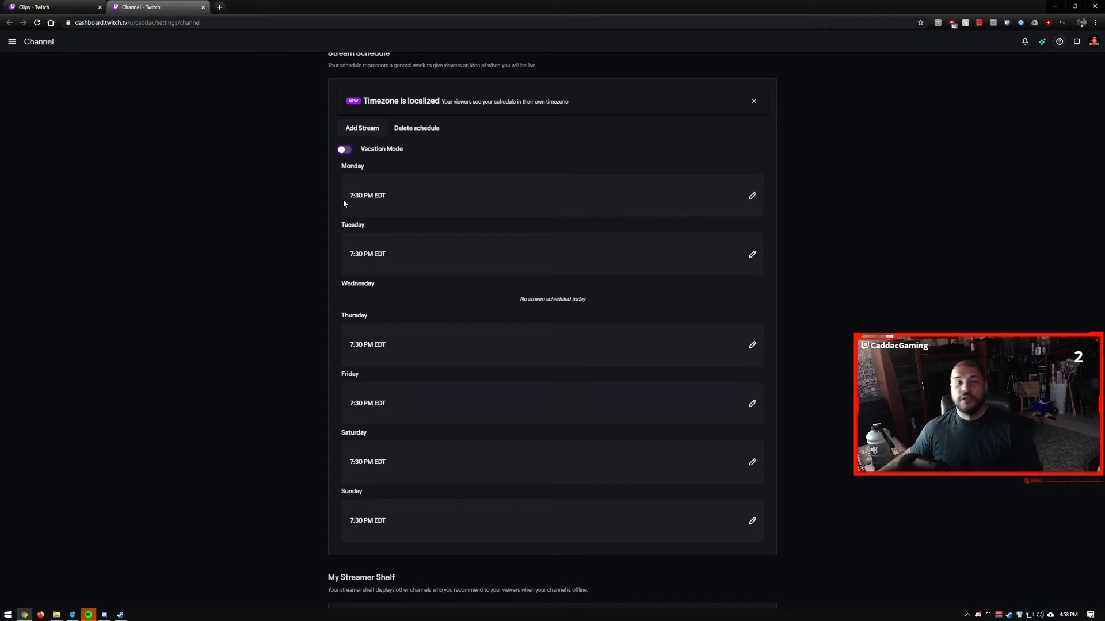
# Add a Wednesday stream to the schedule with the category Just Chatting and the title "Sub Only Stream!", and save it.
pyautogui.click(362, 128)
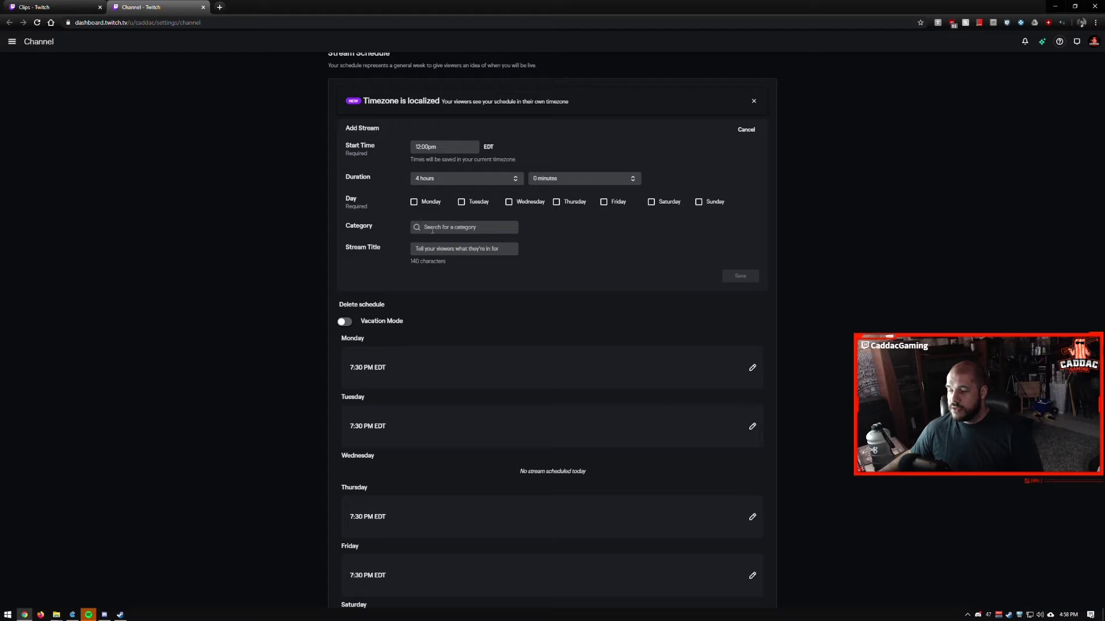
pyautogui.click(509, 201)
pyautogui.click(474, 228)
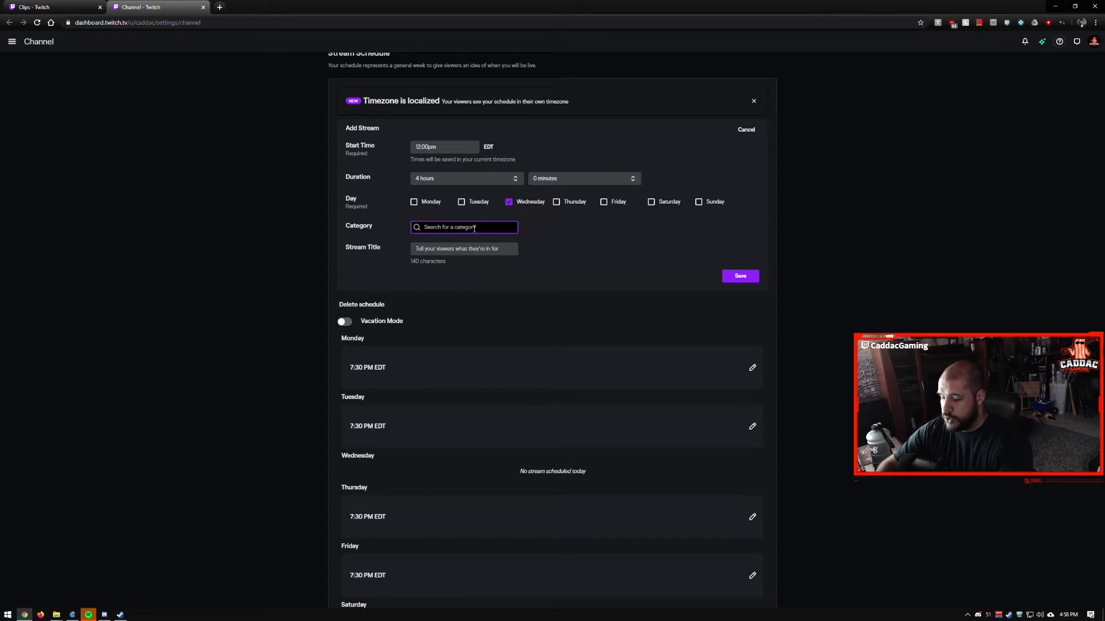
pyautogui.write('justr')
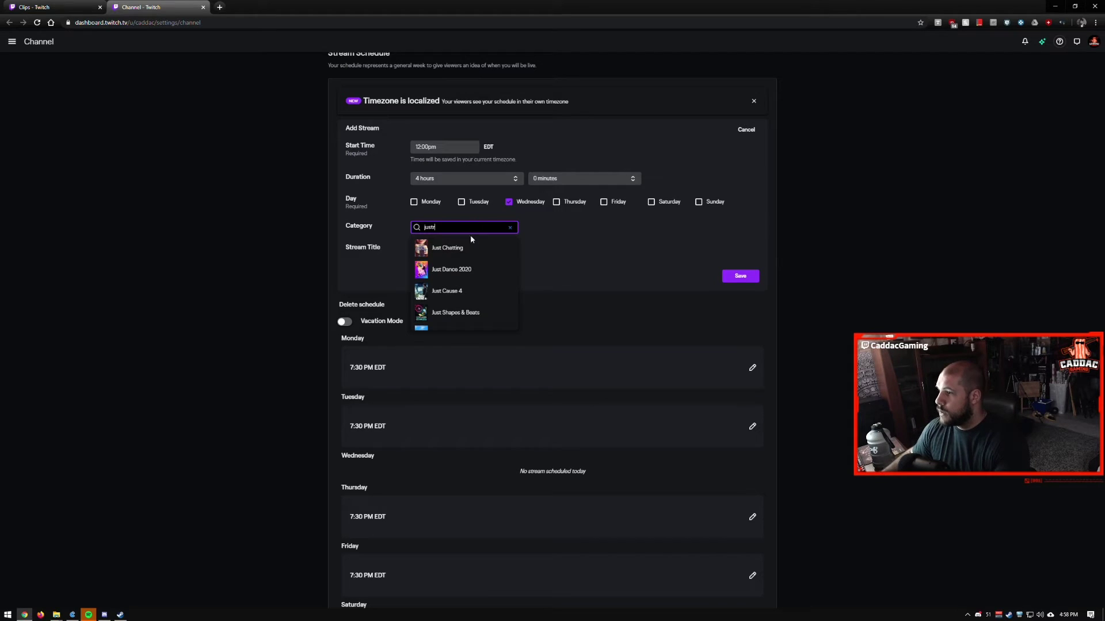
pyautogui.click(458, 249)
pyautogui.click(458, 250)
pyautogui.write('Sub Only Stream!')
pyautogui.click(740, 276)
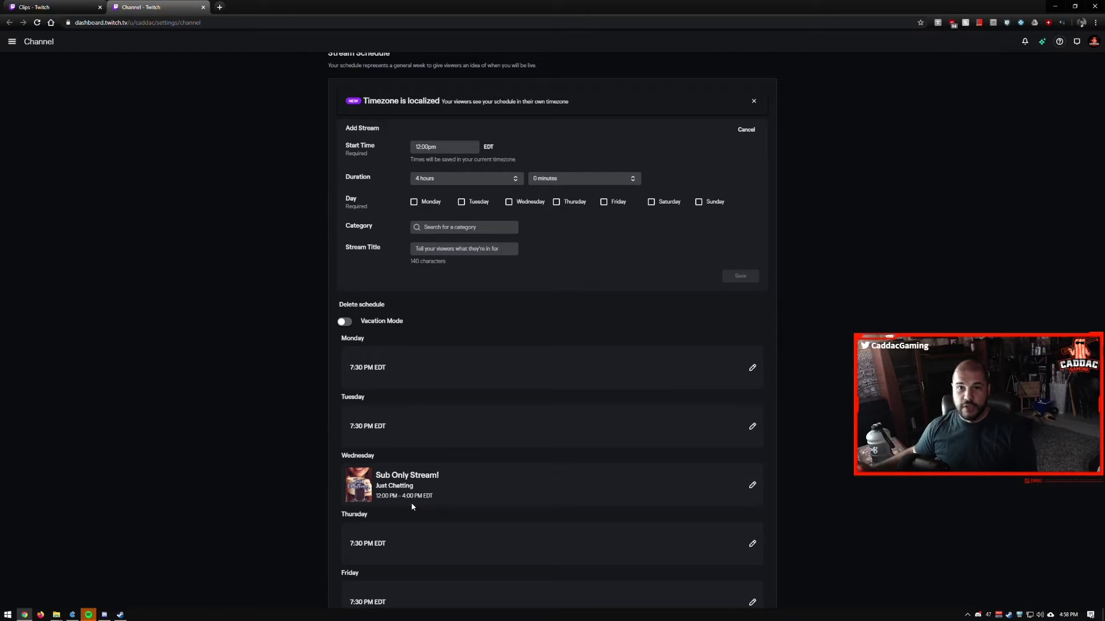
# Open the Wednesday "Sub Only Stream!" entry for editing and delete it from the schedule.
pyautogui.click(752, 485)
pyautogui.scroll(-3, 569, 500)
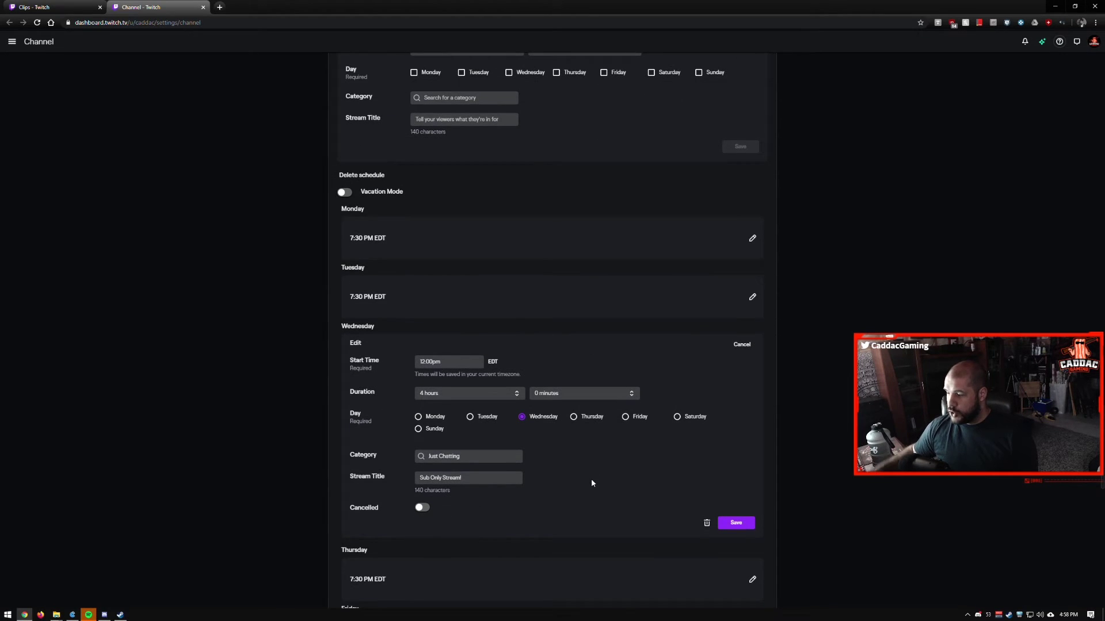
pyautogui.click(706, 523)
# Examine the My Streamer Shelf, Auto Hosting, Raids, Drops and Followers settings of the channel.
pyautogui.scroll(-2, 621, 350)
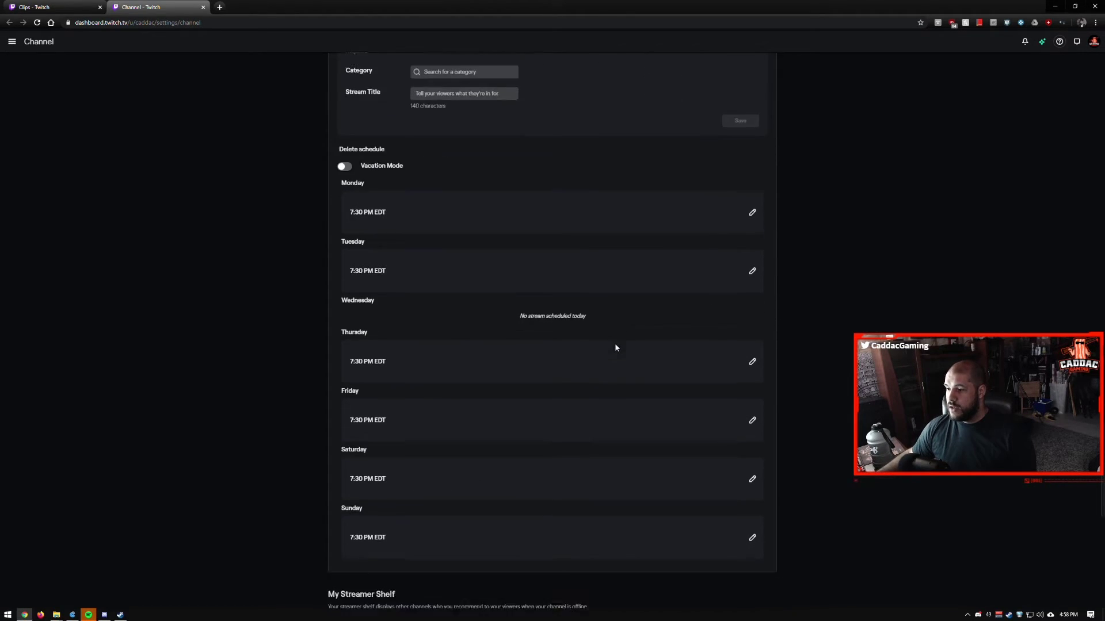
pyautogui.scroll(-3, 537, 318)
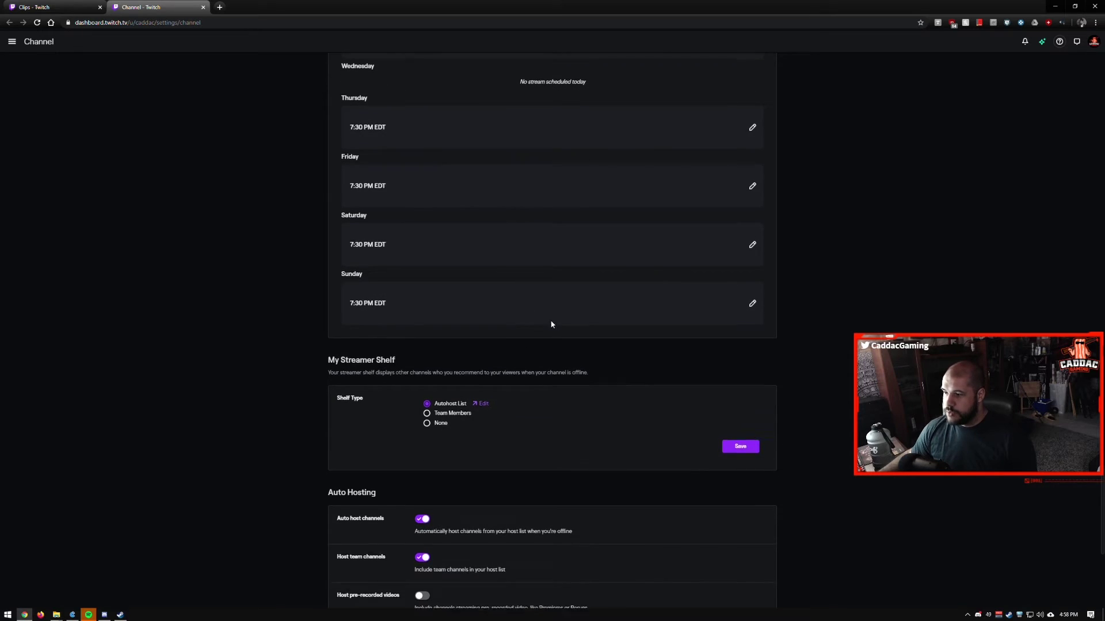
pyautogui.scroll(-3, 547, 321)
pyautogui.scroll(-1, 558, 306)
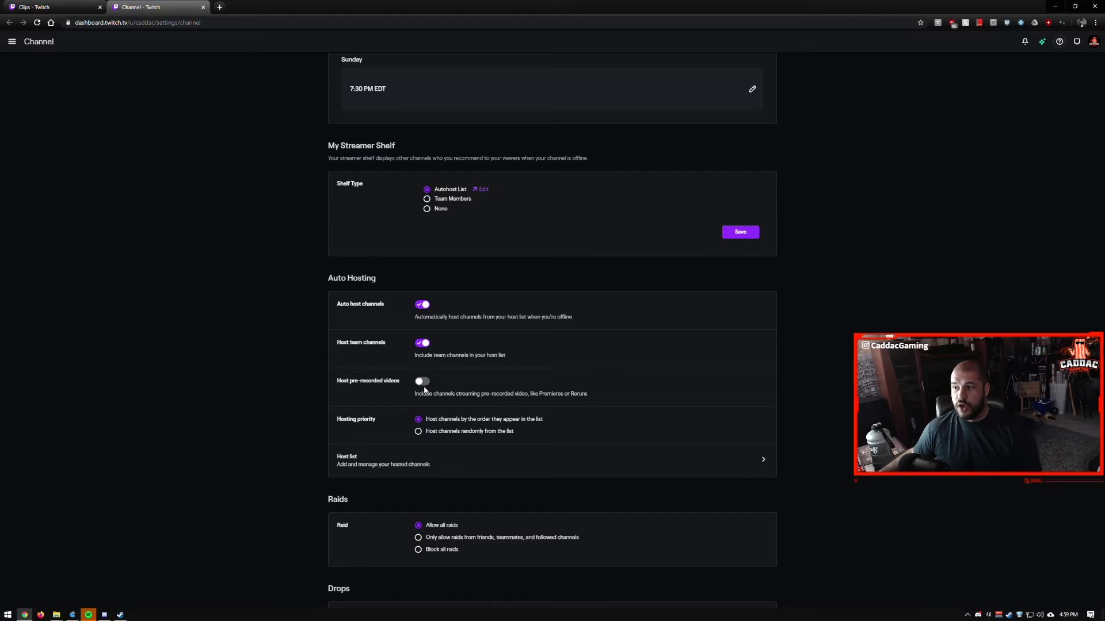
pyautogui.scroll(-2, 424, 390)
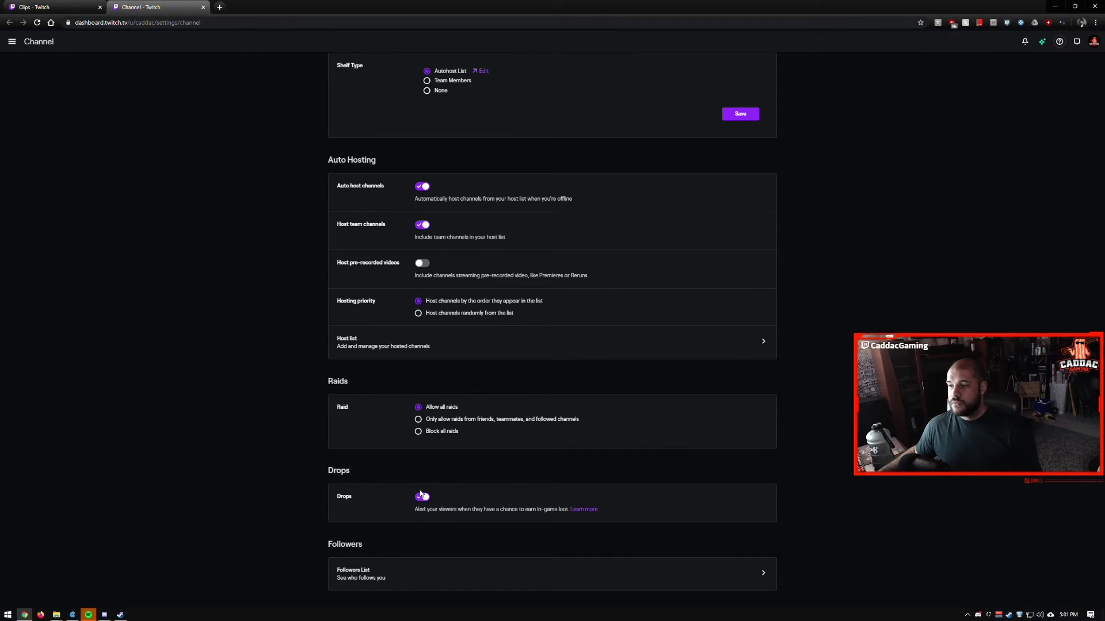
# Open the dashboard's Drops page in a new browser tab.
pyautogui.scroll(1, 112, 113)
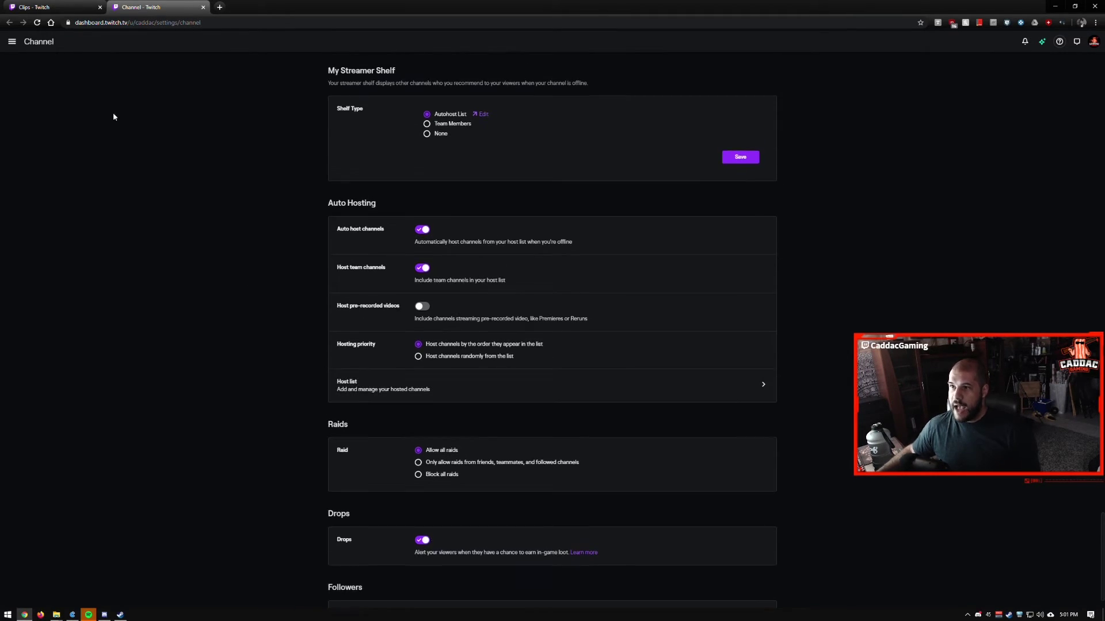
pyautogui.click(12, 42)
pyautogui.middleClick(50, 212)
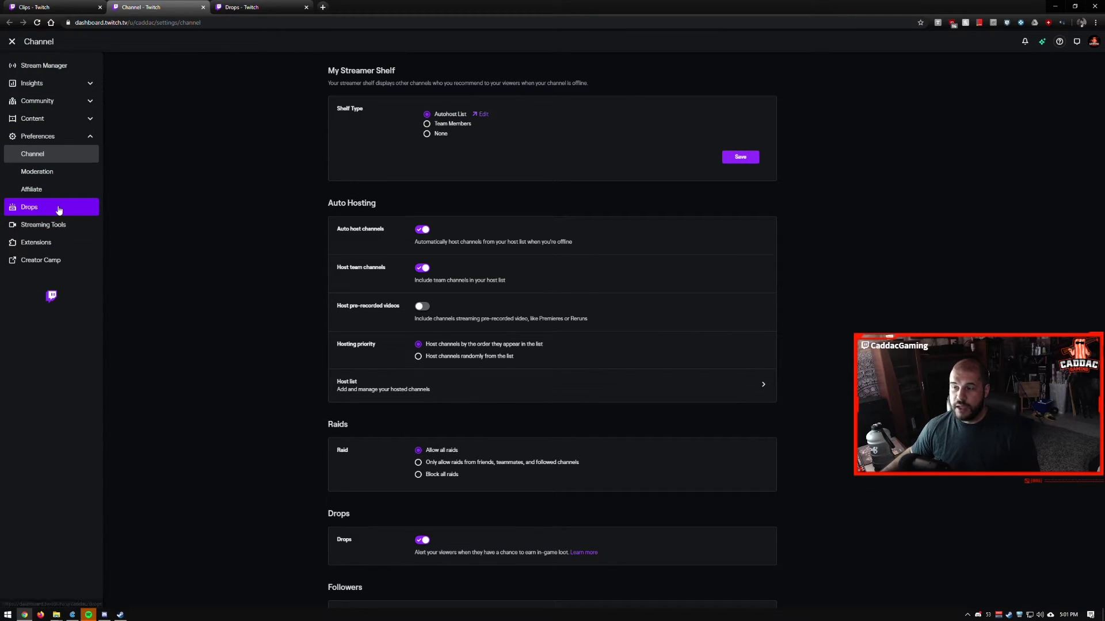
# Review the Enable Drops setting and Available Campaigns, close that browser tab and return to the Channel settings.
pyautogui.click(262, 7)
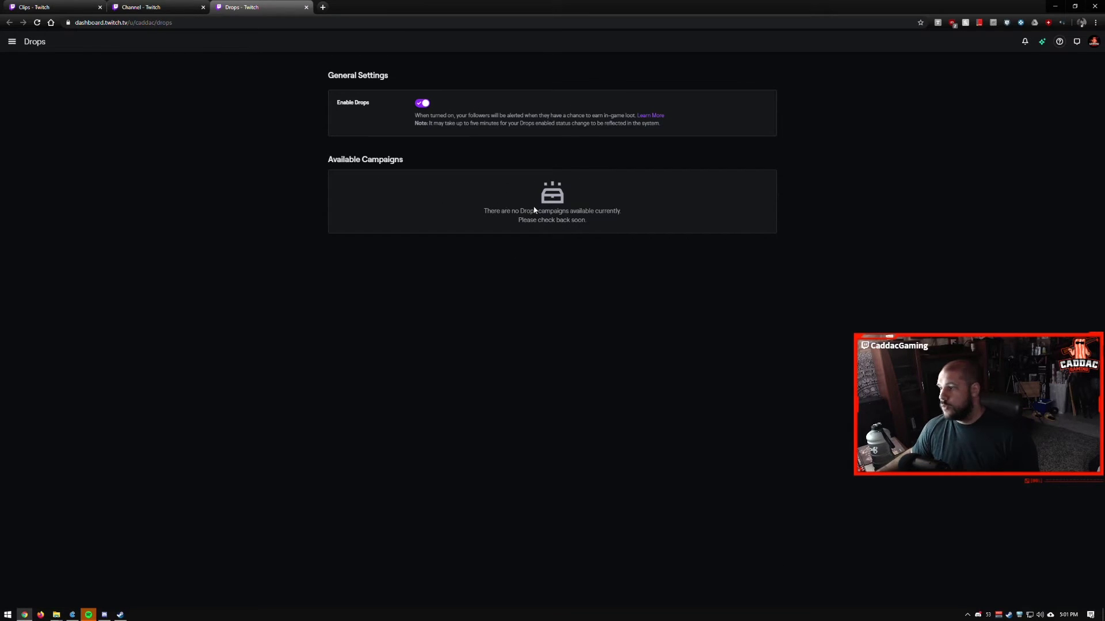
pyautogui.middleClick(275, 3)
pyautogui.scroll(-1, 261, 154)
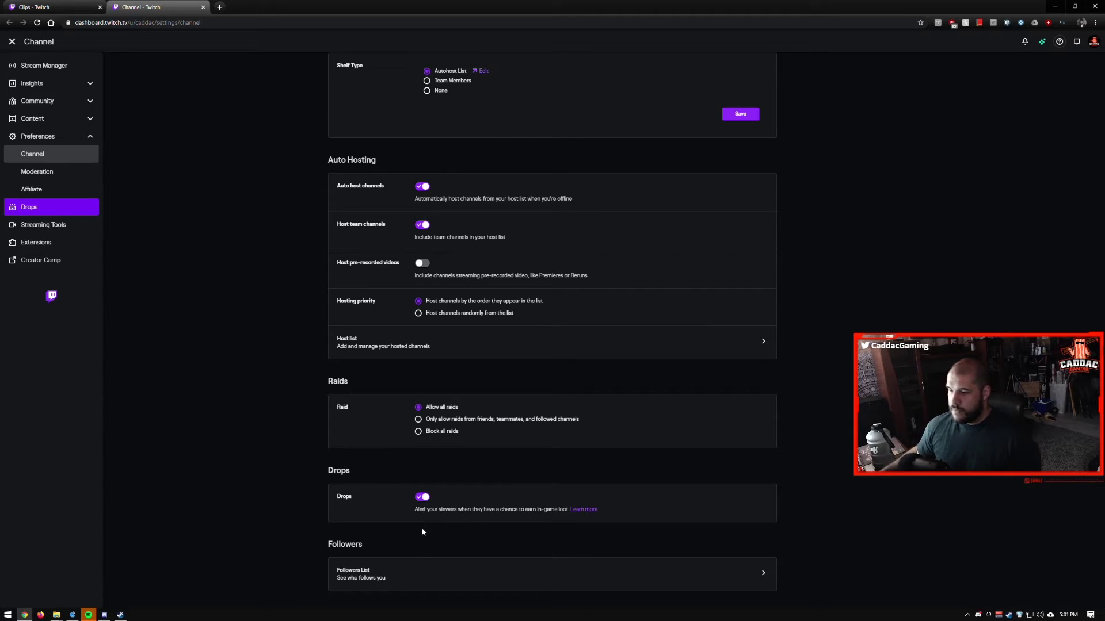
# Go to the Moderation preferences and open AutoMod Rulesets in a new browser tab.
pyautogui.click(72, 173)
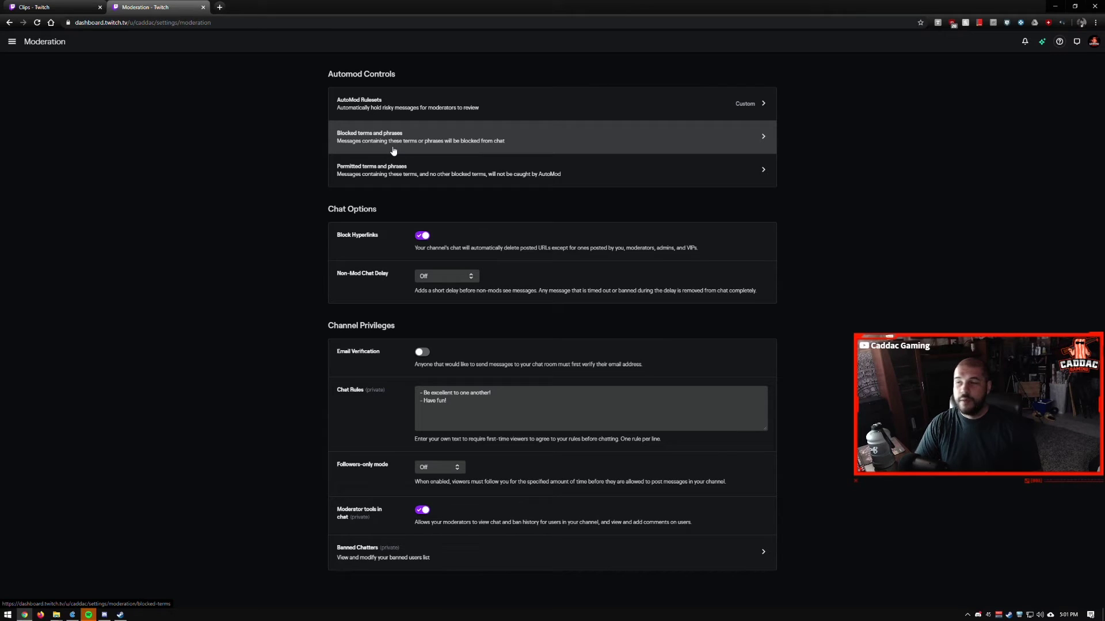
pyautogui.middleClick(394, 106)
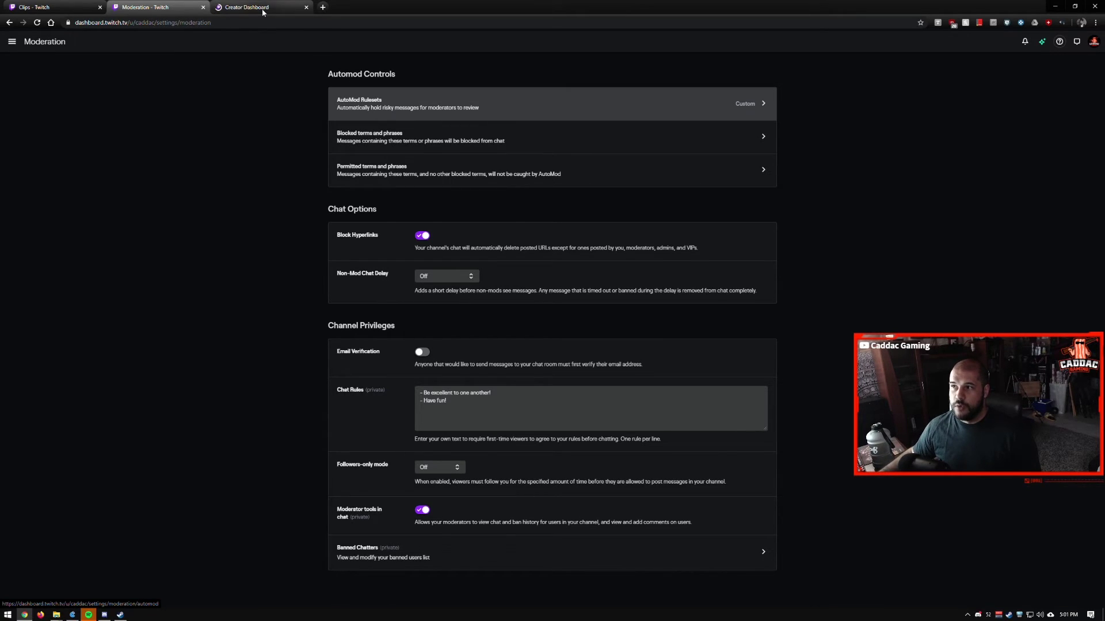
pyautogui.click(262, 8)
# Check the filtering levels offered for Discrimination in AutoMod and return to the Moderation settings.
pyautogui.click(611, 164)
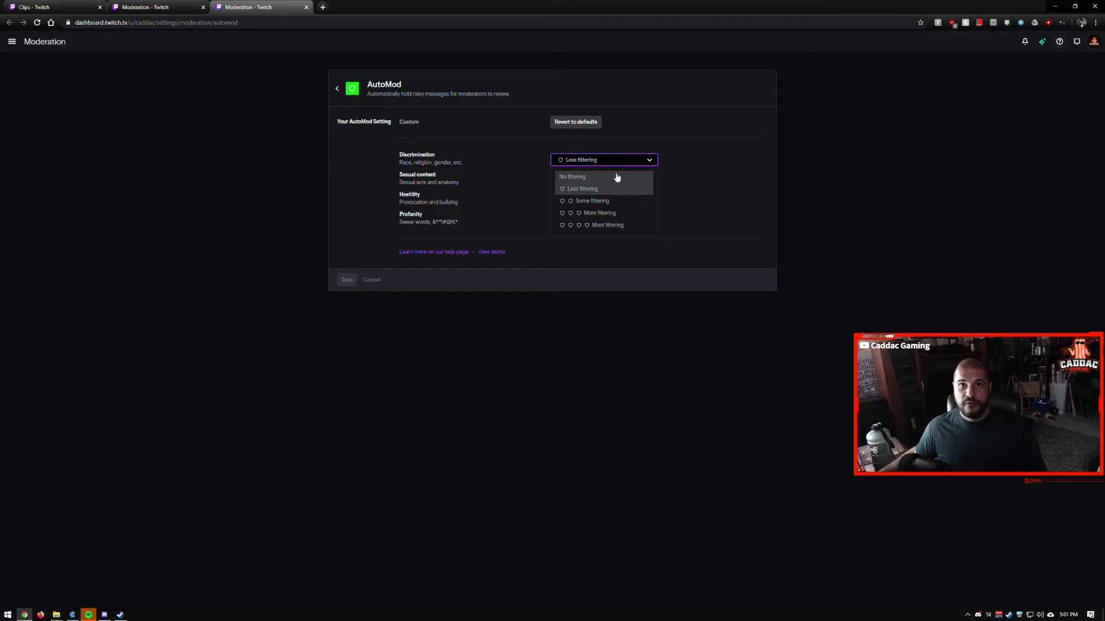
pyautogui.click(688, 202)
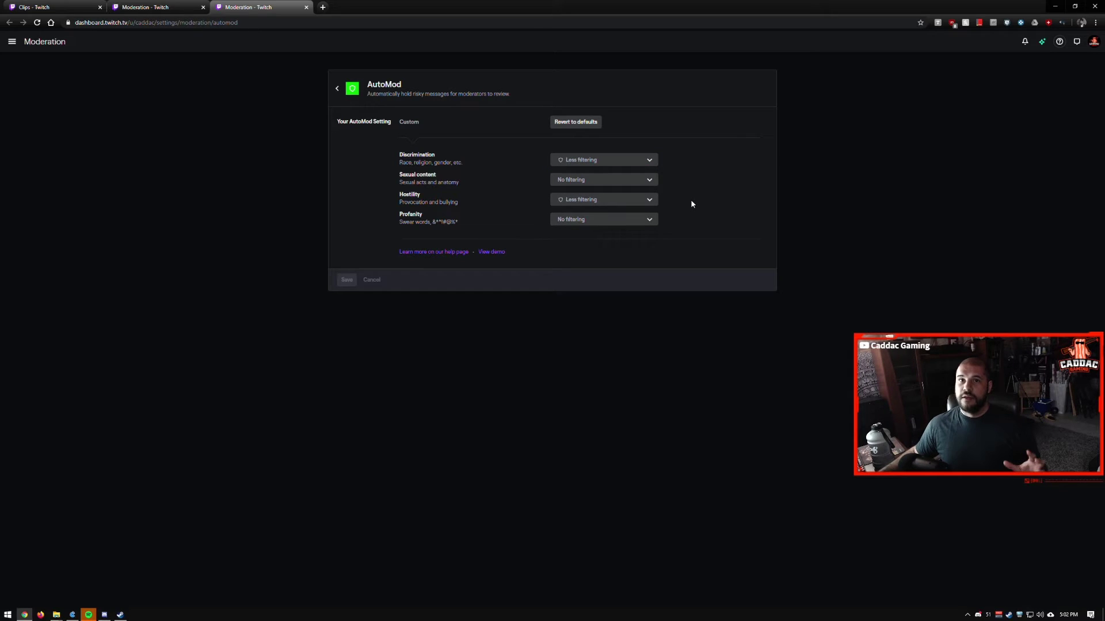
pyautogui.click(643, 162)
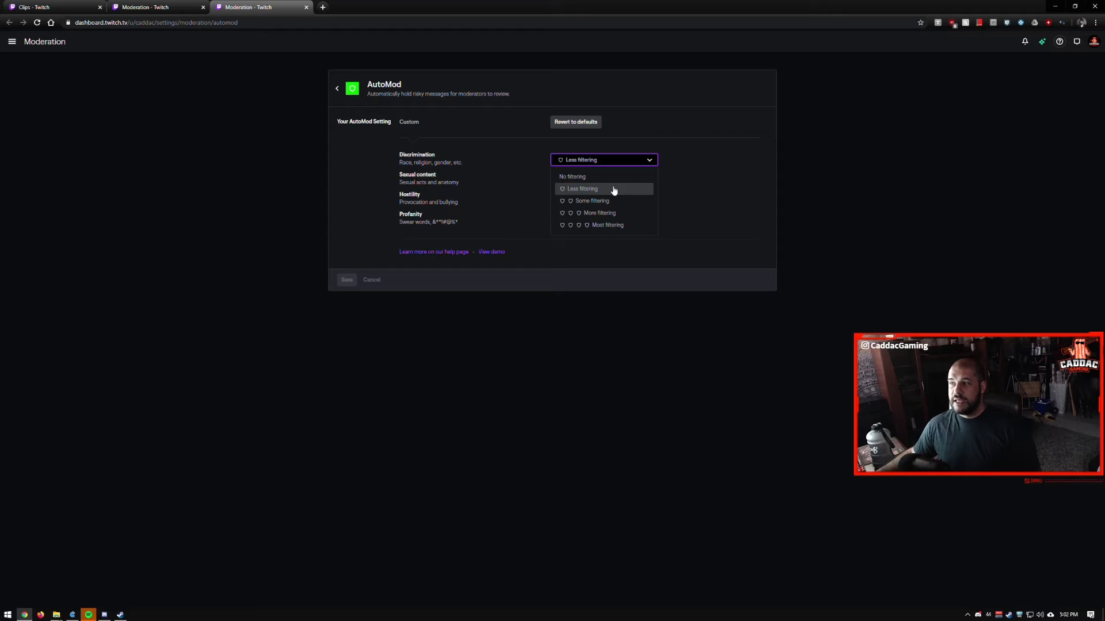
pyautogui.click(651, 186)
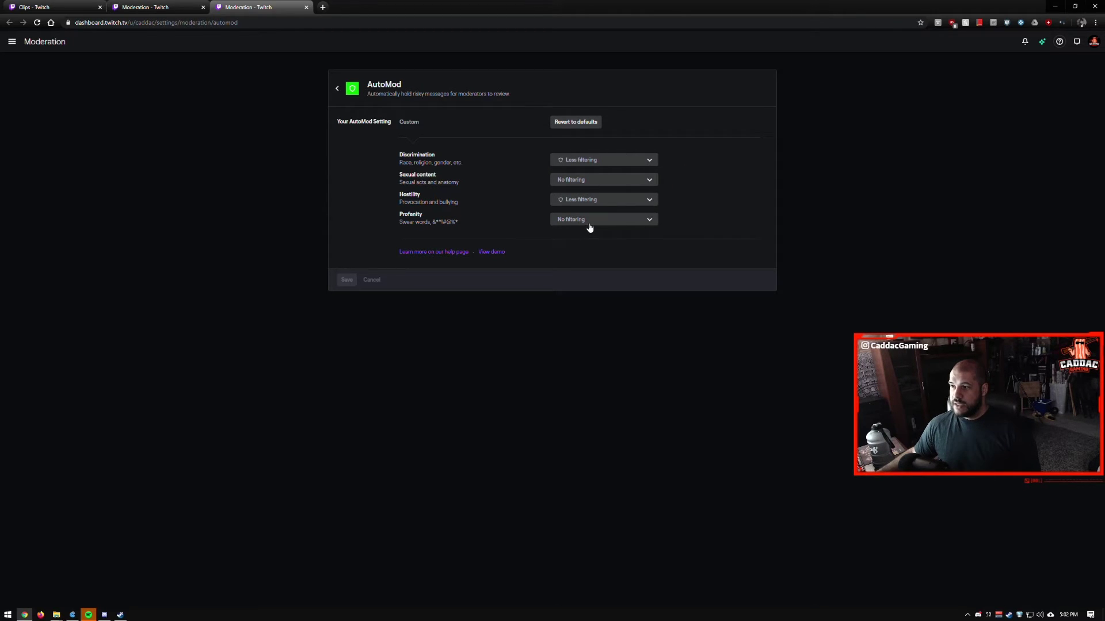
pyautogui.click(337, 91)
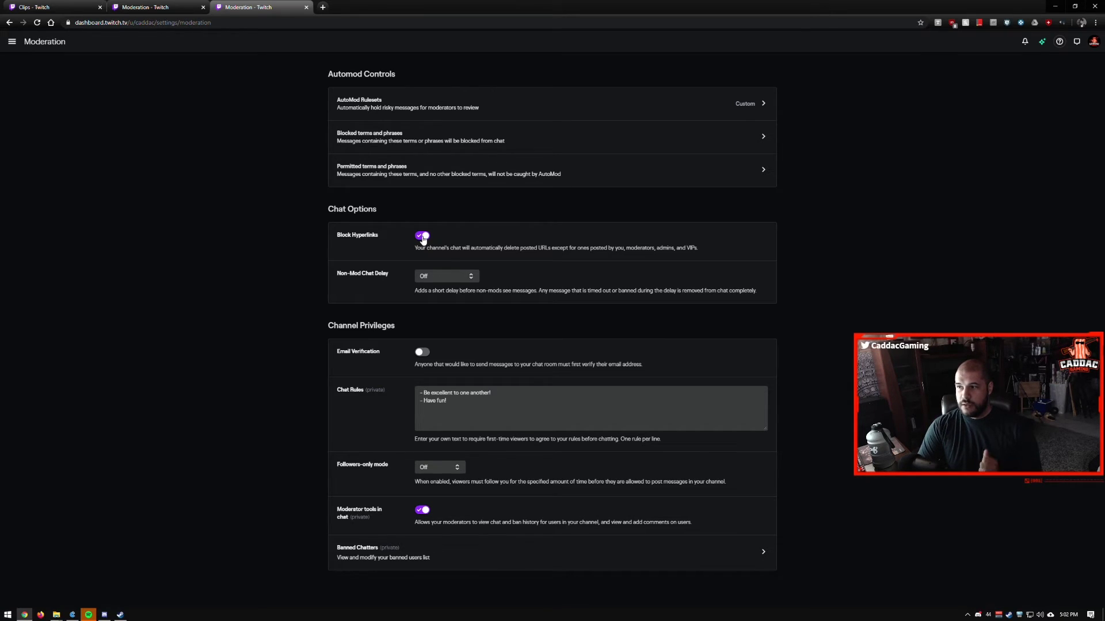
# Examine the Non-Mod Chat Delay options, the Chat Rules text and the Banned Chatters entry in the Moderation settings.
pyautogui.click(447, 278)
pyautogui.click(553, 266)
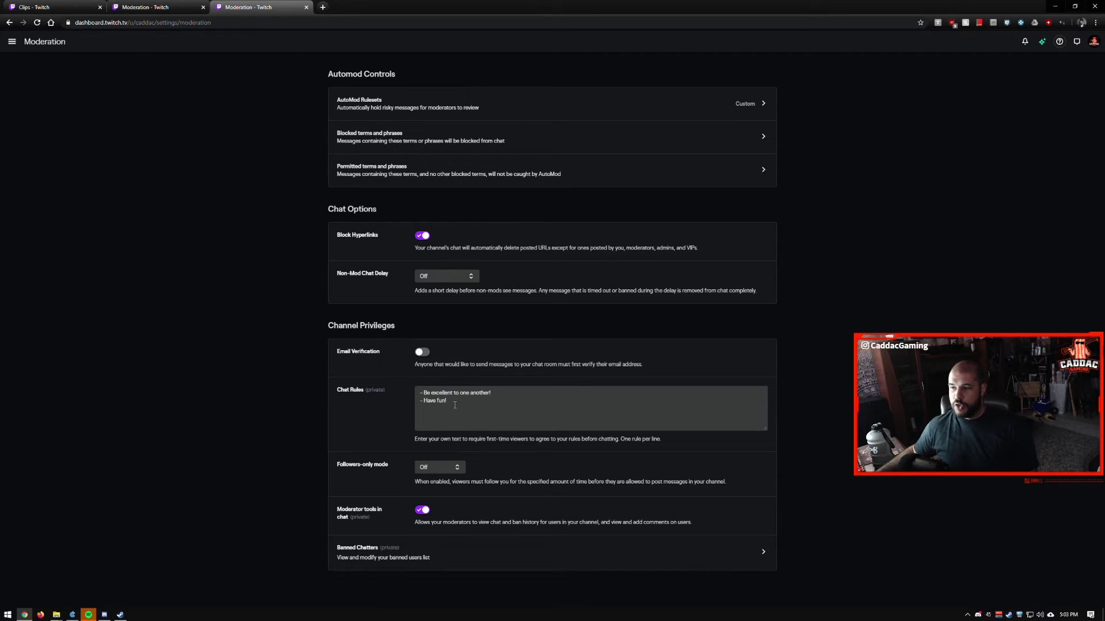
pyautogui.moveTo(466, 408); pyautogui.dragTo(409, 382)
pyautogui.click(506, 404)
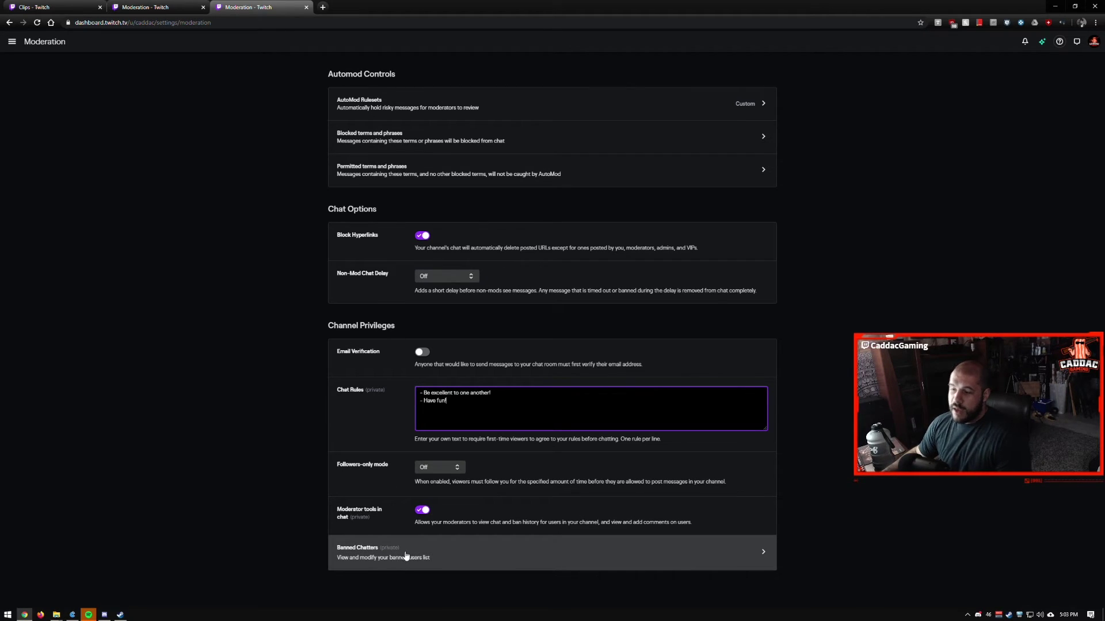
pyautogui.click(425, 555)
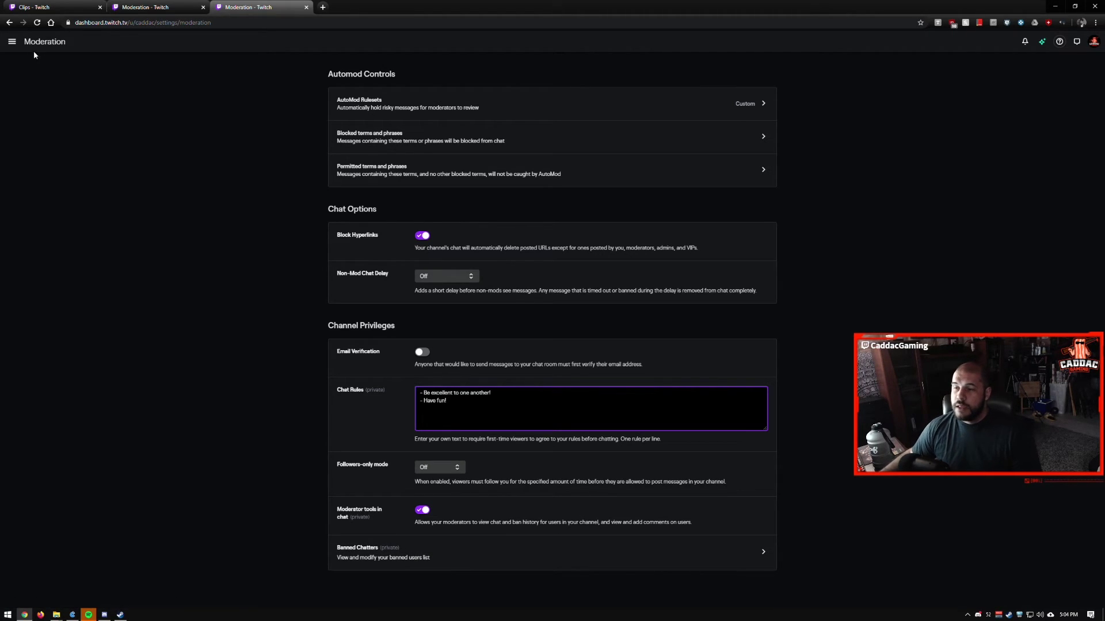
# Open the dashboard's Extensions page and show the installed and activated ones under My Extensions.
pyautogui.click(12, 42)
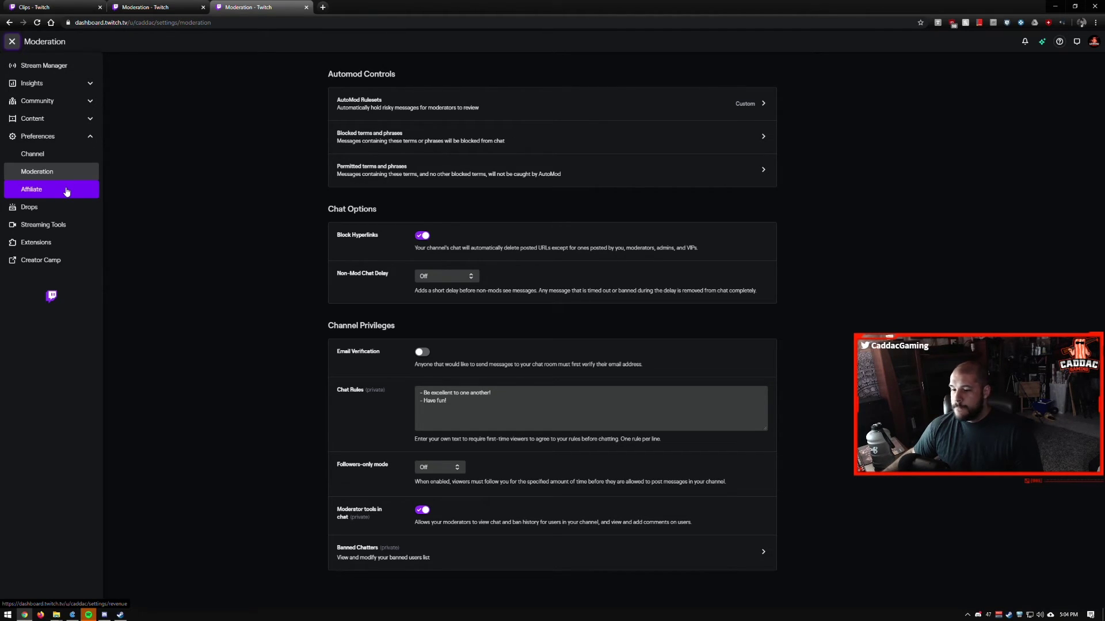
pyautogui.click(67, 244)
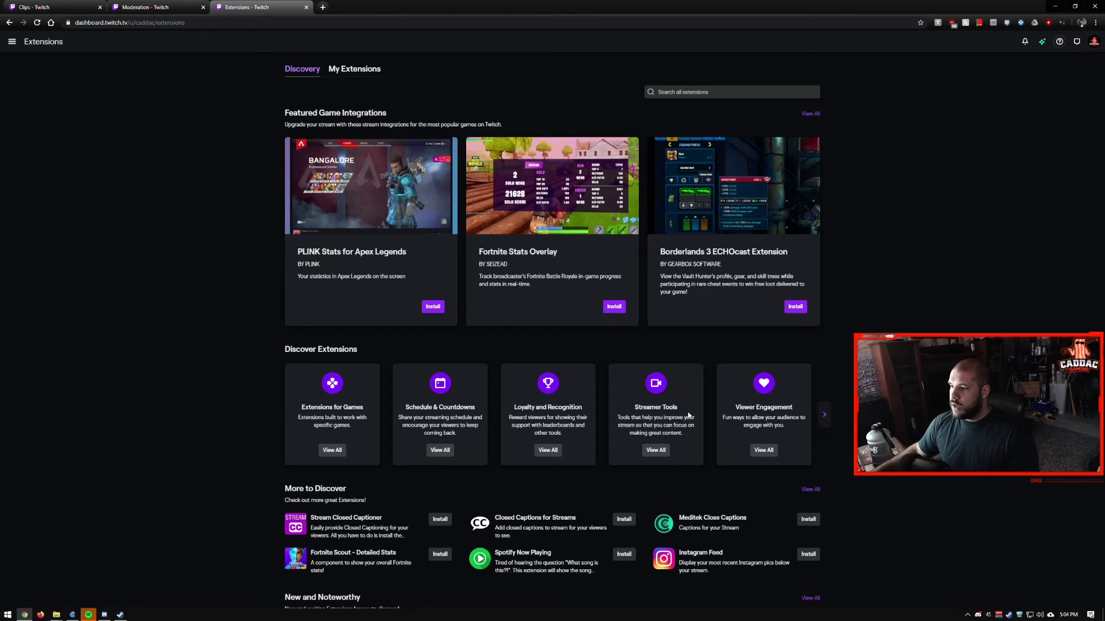
pyautogui.click(370, 73)
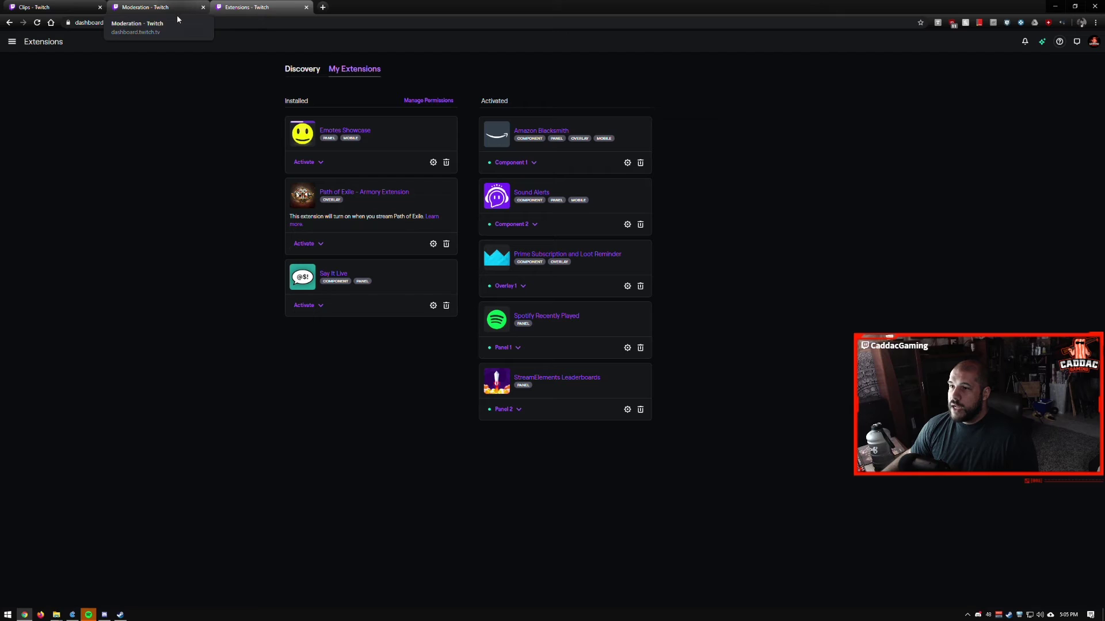
# Open the account's own channel page in a new browser tab and switch to it.
pyautogui.click(1093, 44)
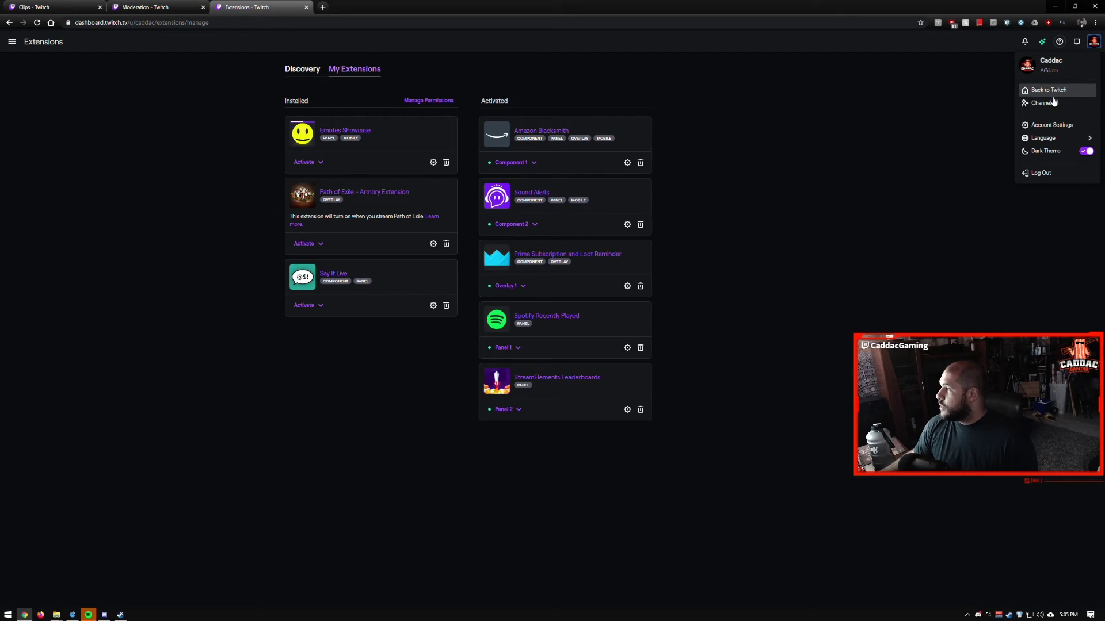
pyautogui.click(1042, 97)
pyautogui.click(362, 9)
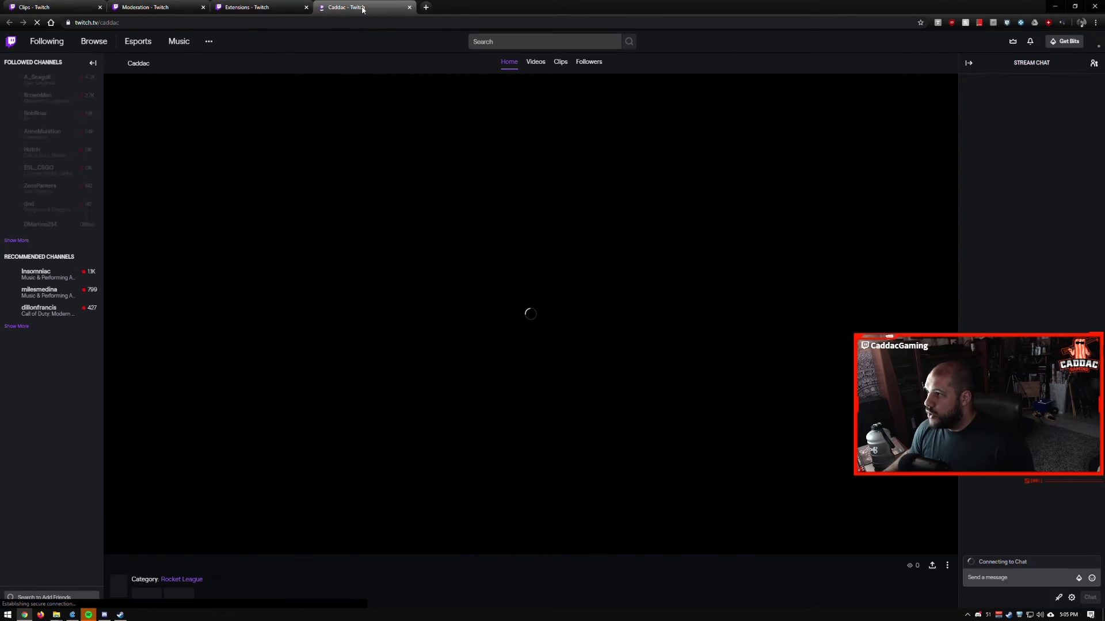
# Look over the current offline channel page, including its stream offline banner and the information panels below.
pyautogui.scroll(-1, 565, 163)
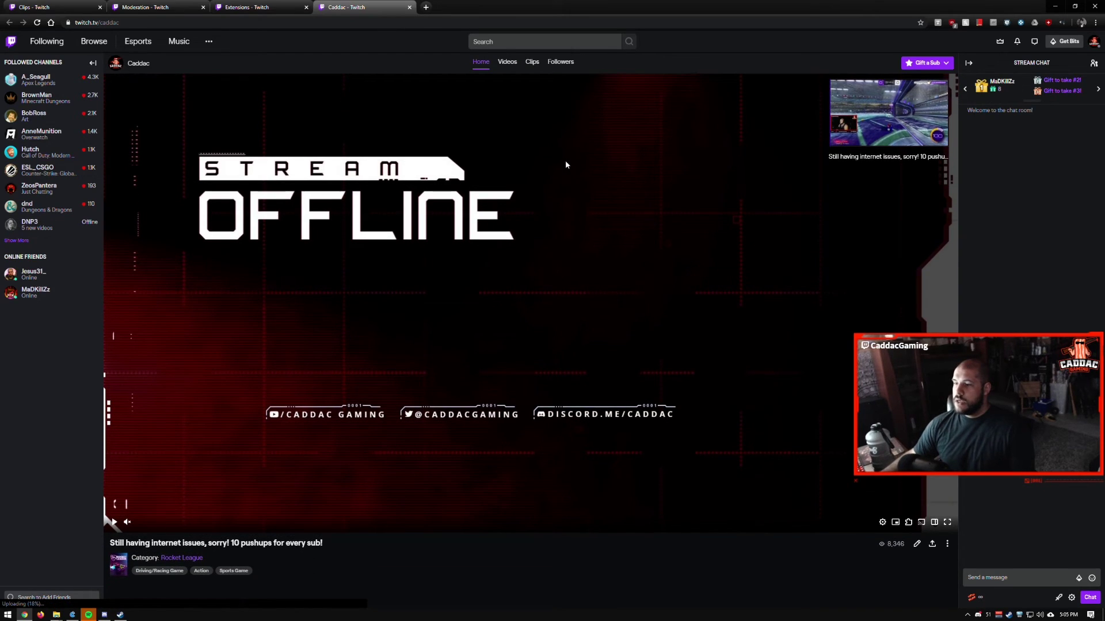
pyautogui.scroll(-2, 452, 240)
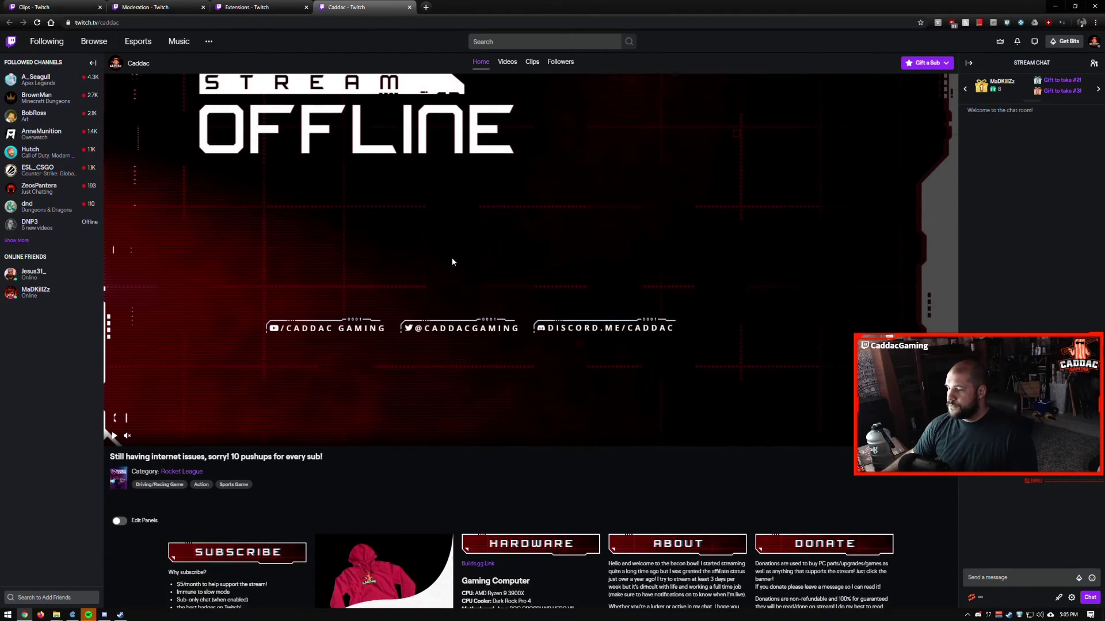
pyautogui.scroll(3, 567, 156)
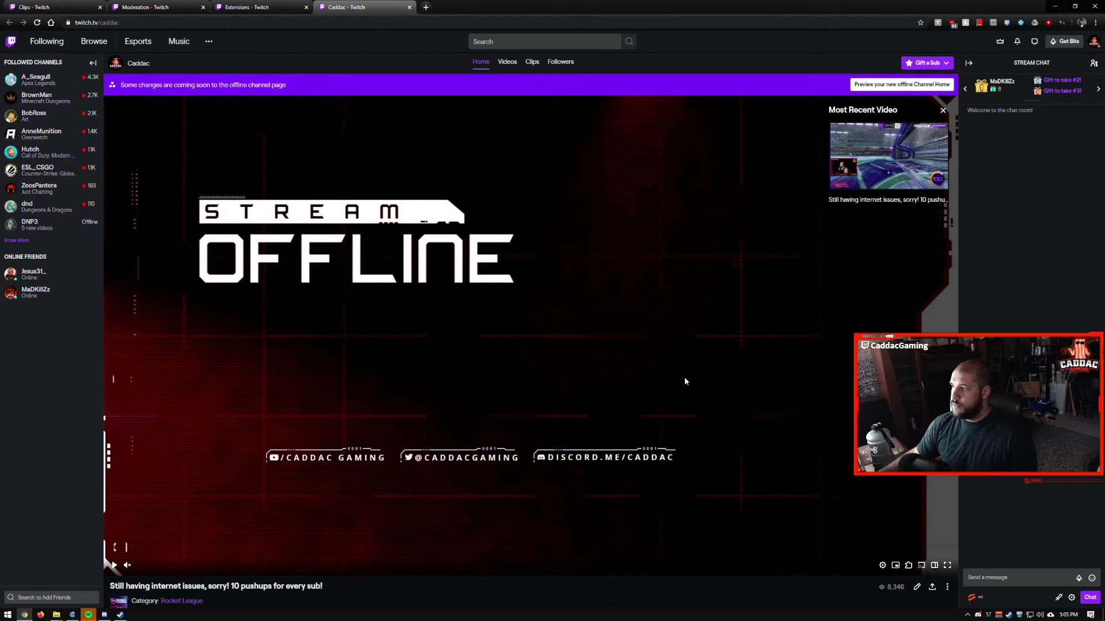
pyautogui.scroll(-5, 634, 317)
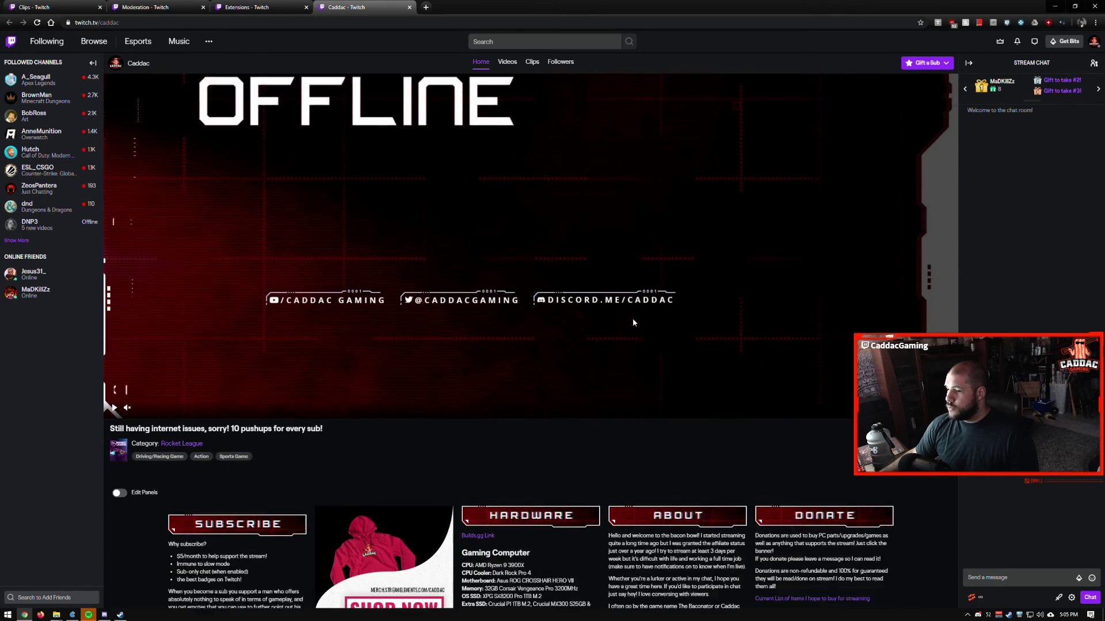
pyautogui.scroll(-1, 634, 320)
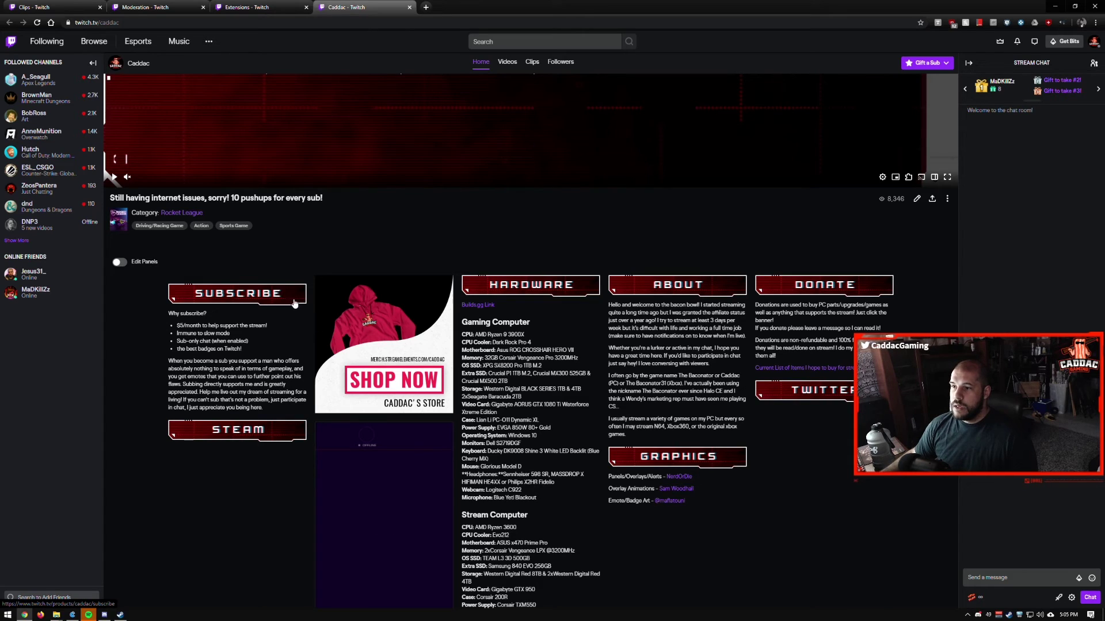
pyautogui.scroll(6, 293, 299)
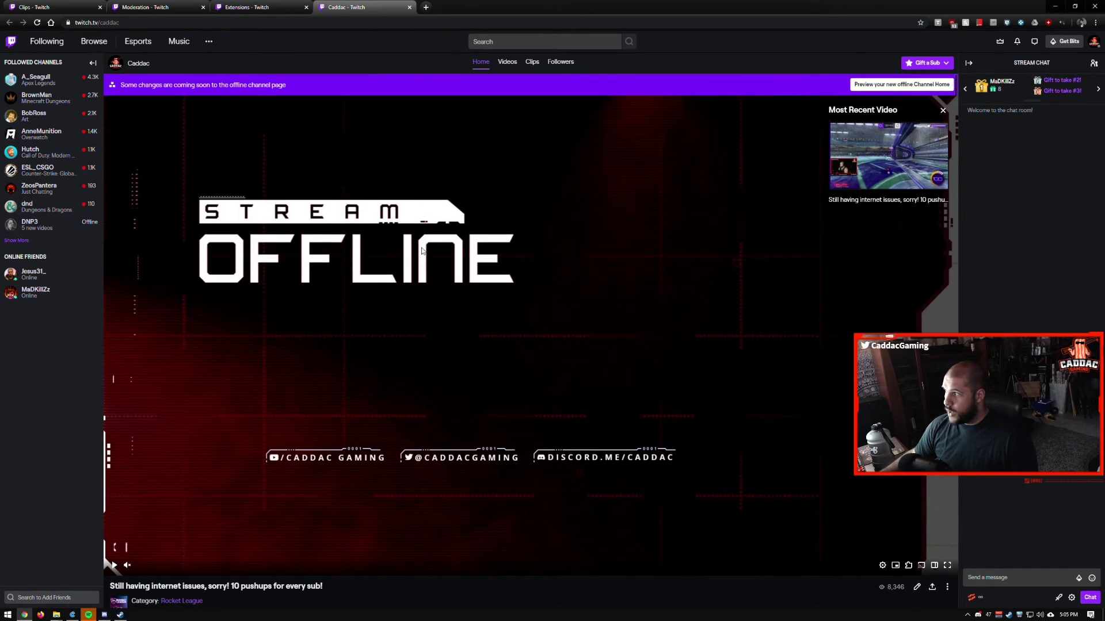
# Preview the new offline Channel Home and view its Home, About and Schedule sections.
pyautogui.click(860, 87)
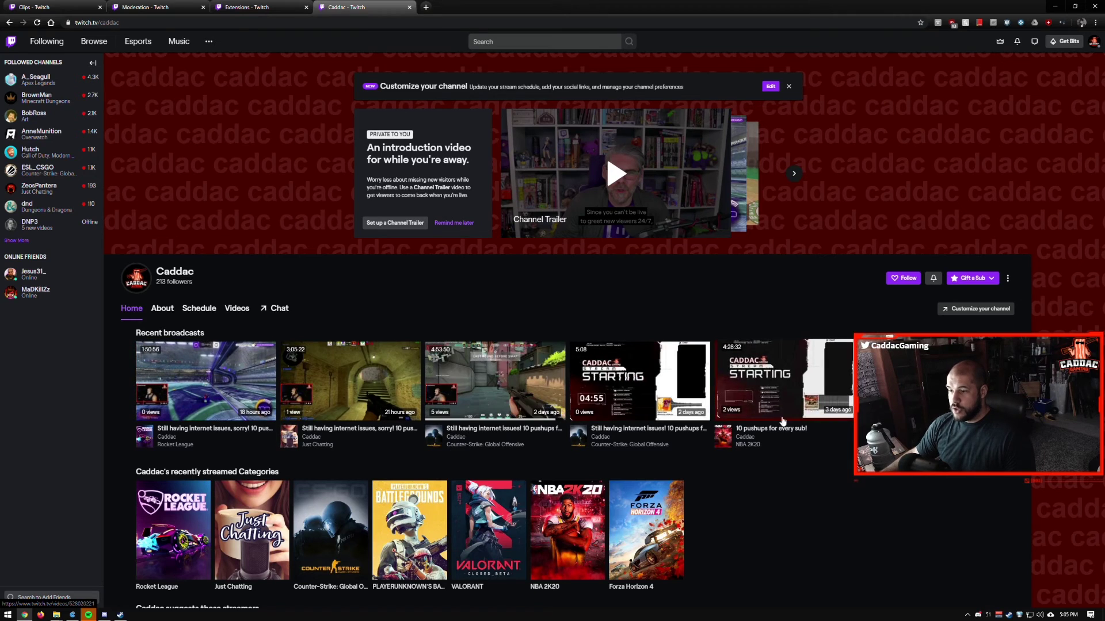
pyautogui.scroll(-2, 739, 443)
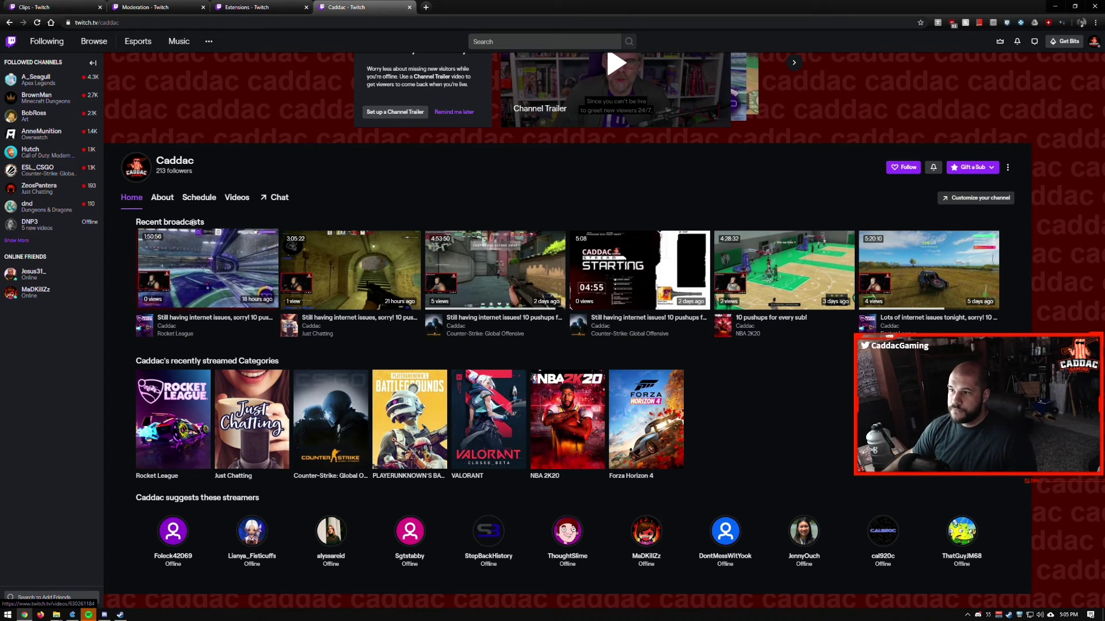
pyautogui.click(172, 199)
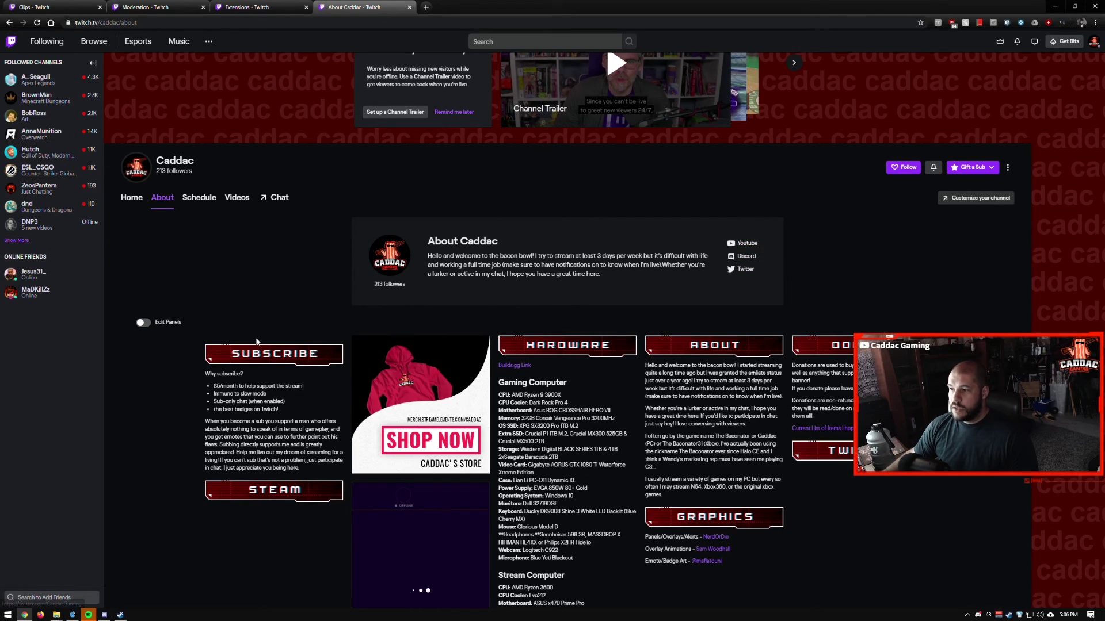
pyautogui.click(201, 198)
pyautogui.scroll(-1, 302, 268)
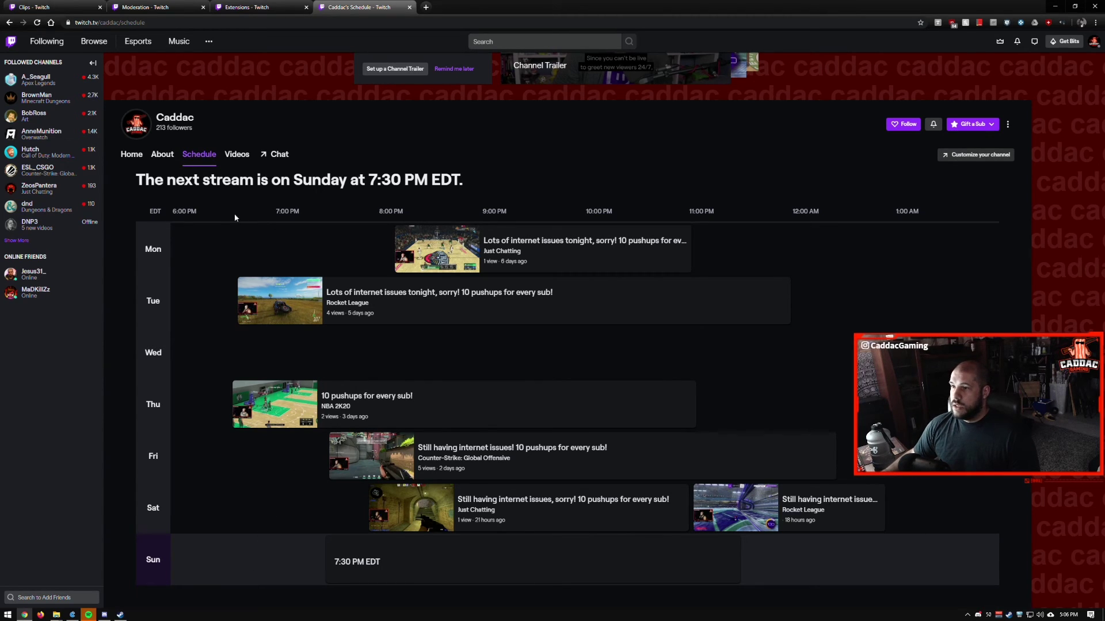
# Browse the recent broadcasts, highlights and popular clips in the channel's Videos section.
pyautogui.click(226, 156)
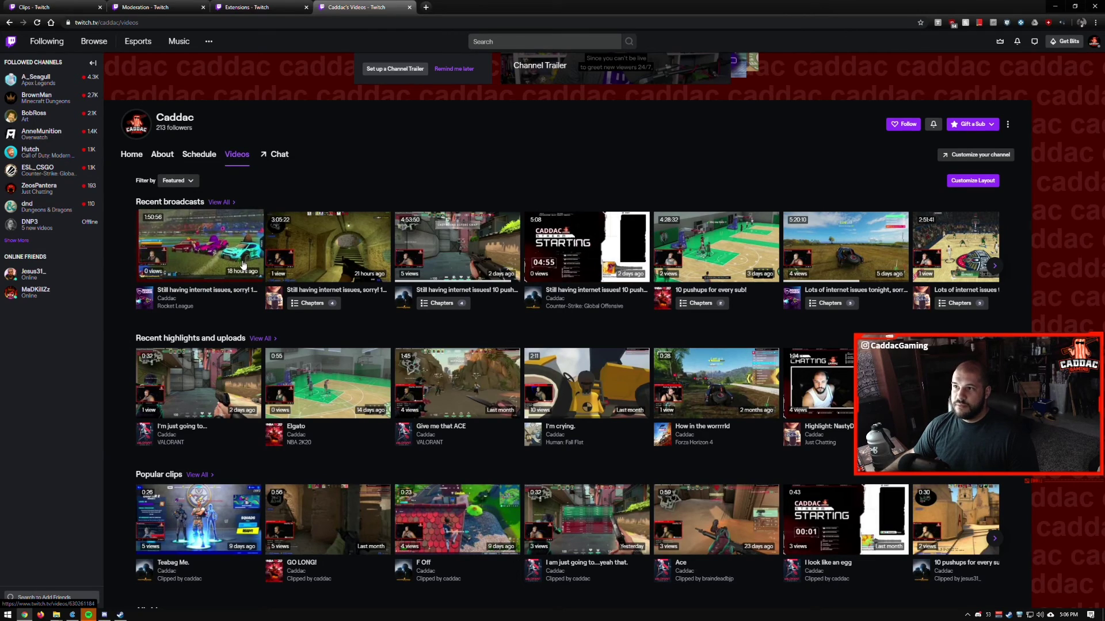
pyautogui.scroll(-2, 474, 284)
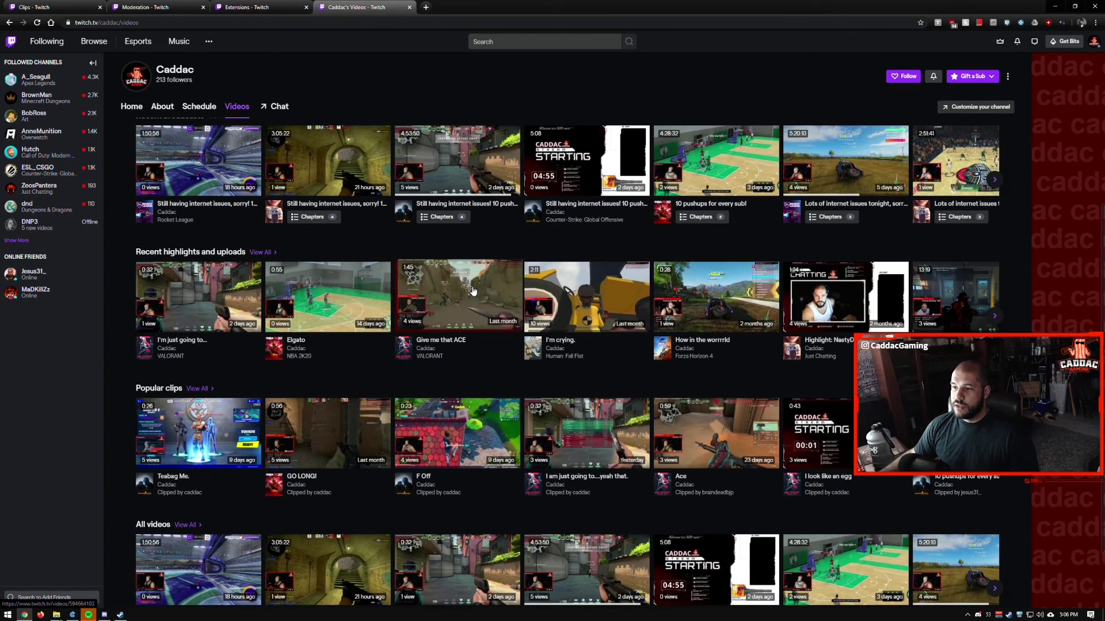
pyautogui.scroll(5, 468, 283)
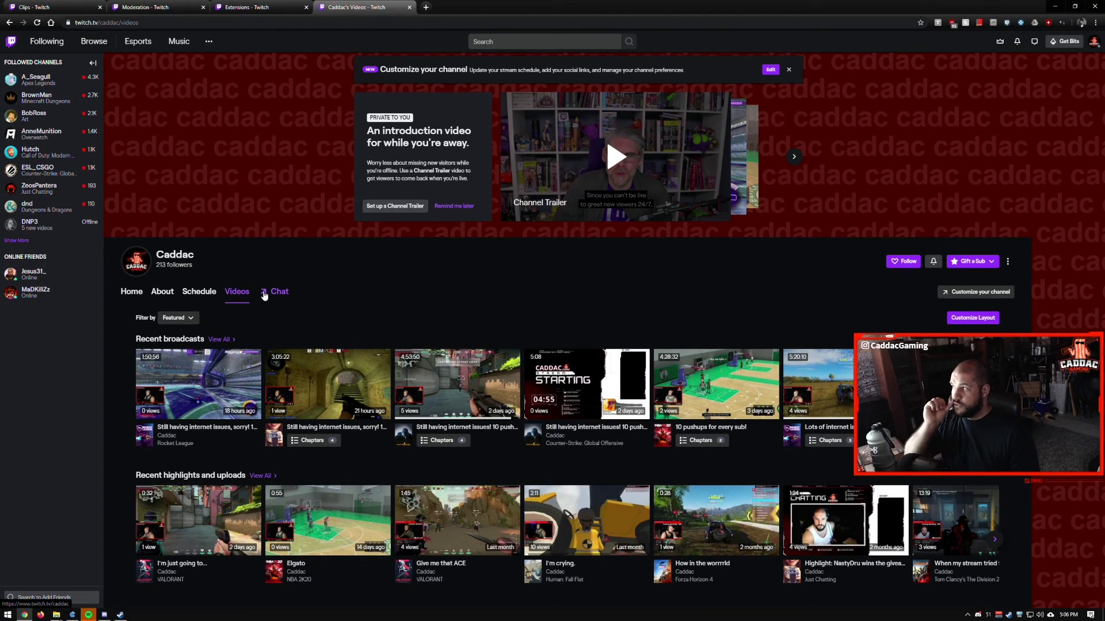
# Return to the channel's About section and turn panel editing on to view the editable panels, and off again.
pyautogui.click(162, 292)
pyautogui.scroll(-3, 200, 312)
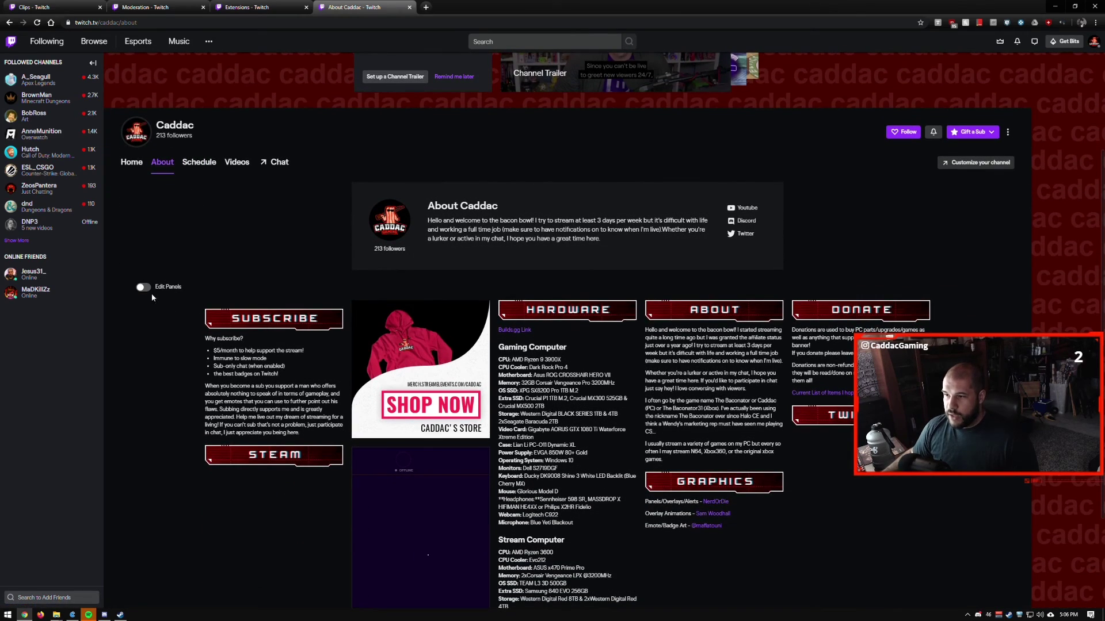
pyautogui.click(142, 287)
pyautogui.scroll(-1, 143, 305)
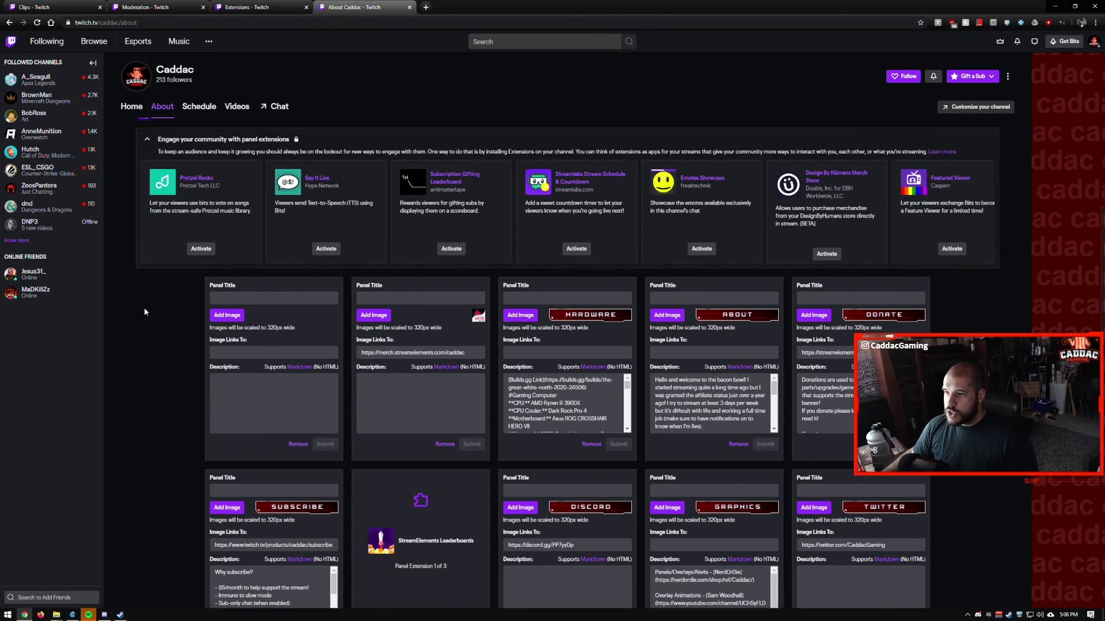
pyautogui.scroll(3, 171, 216)
pyautogui.click(142, 245)
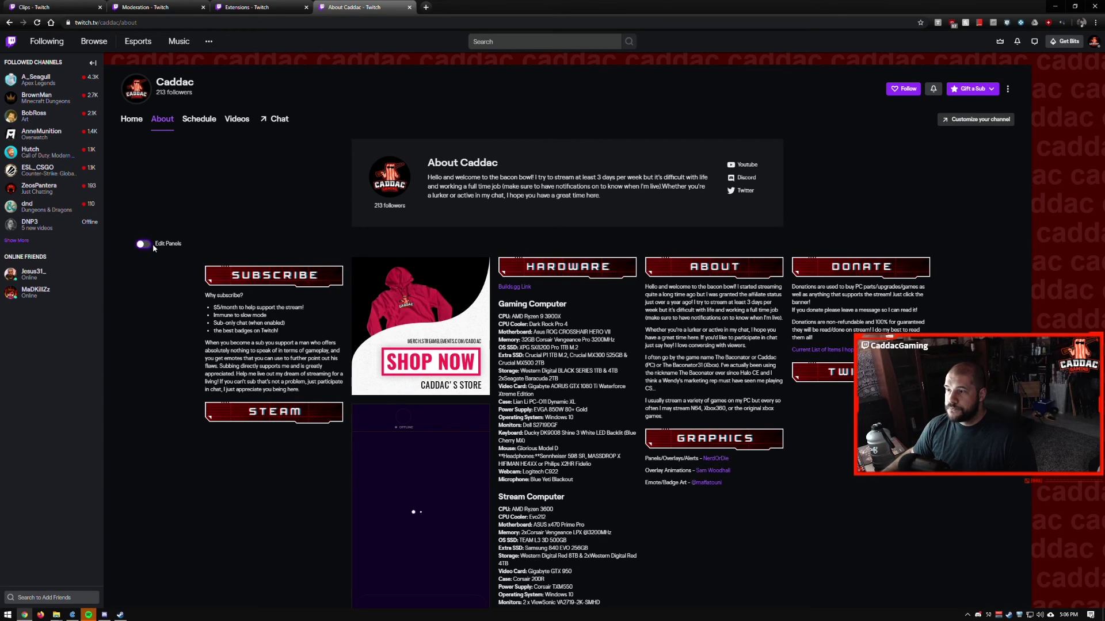
# Turn on Edit Panels in the About section and find the empty slot for adding a panel.
pyautogui.scroll(-3, 153, 245)
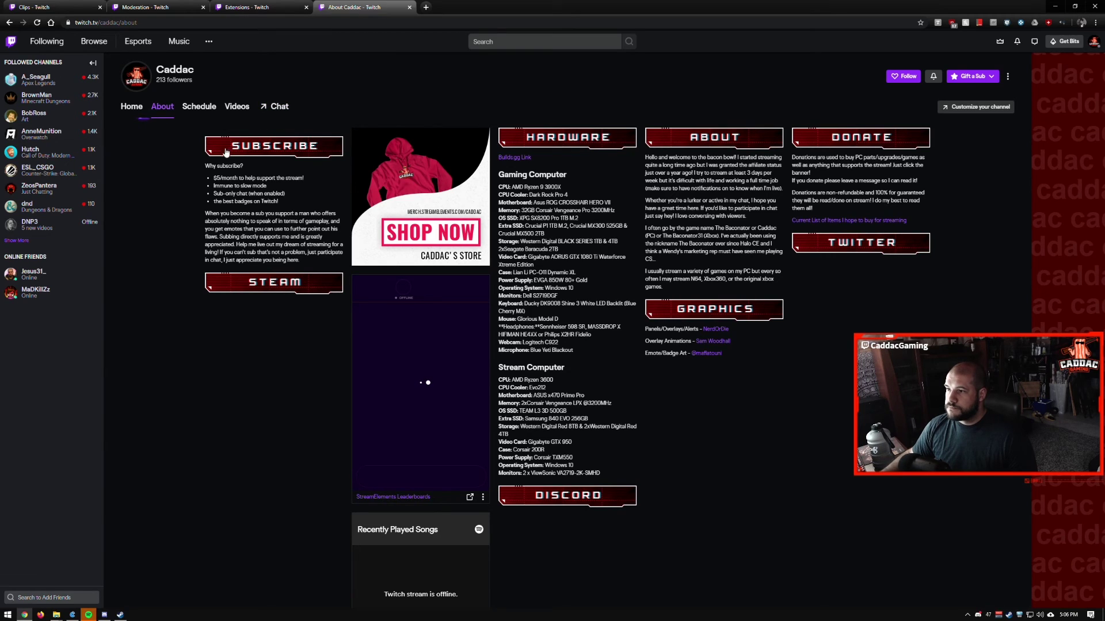
pyautogui.scroll(3, 149, 230)
pyautogui.click(143, 243)
pyautogui.scroll(-9, 150, 277)
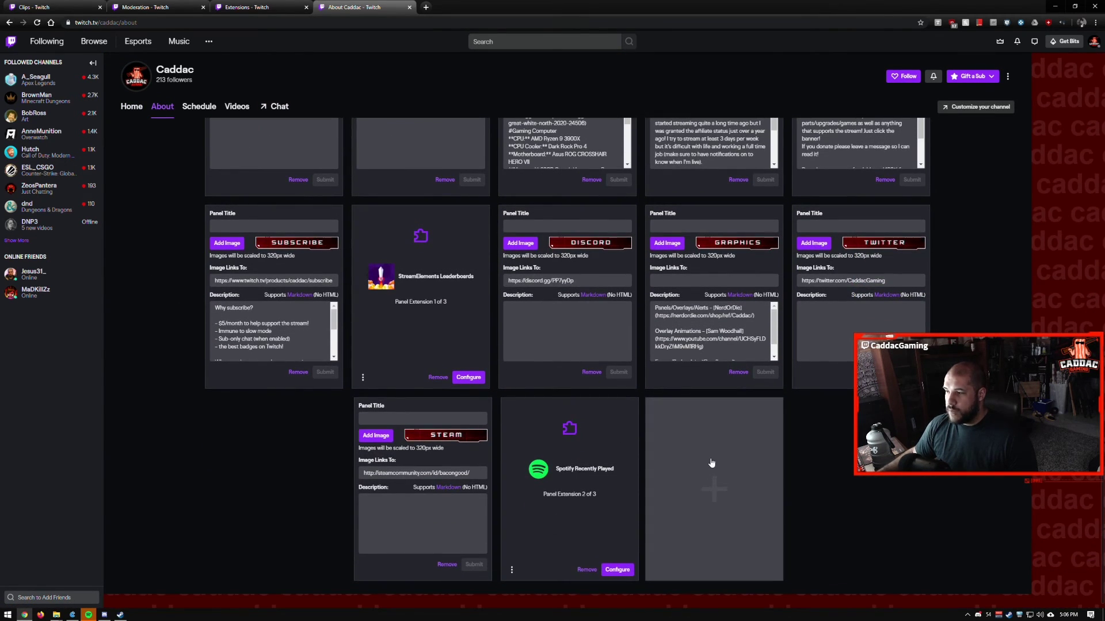
# Examine the image, link and description fields of the editable panels, from the blank first panel to the last row.
pyautogui.scroll(2, 696, 462)
pyautogui.moveTo(377, 362); pyautogui.dragTo(446, 335)
pyautogui.scroll(5, 276, 356)
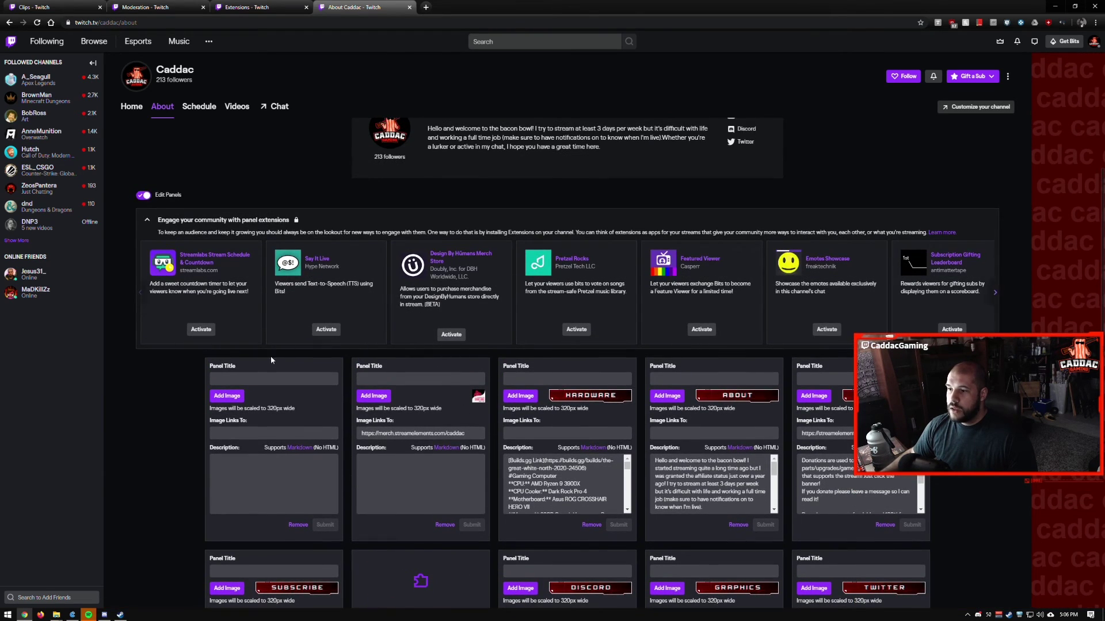
pyautogui.scroll(-1, 268, 379)
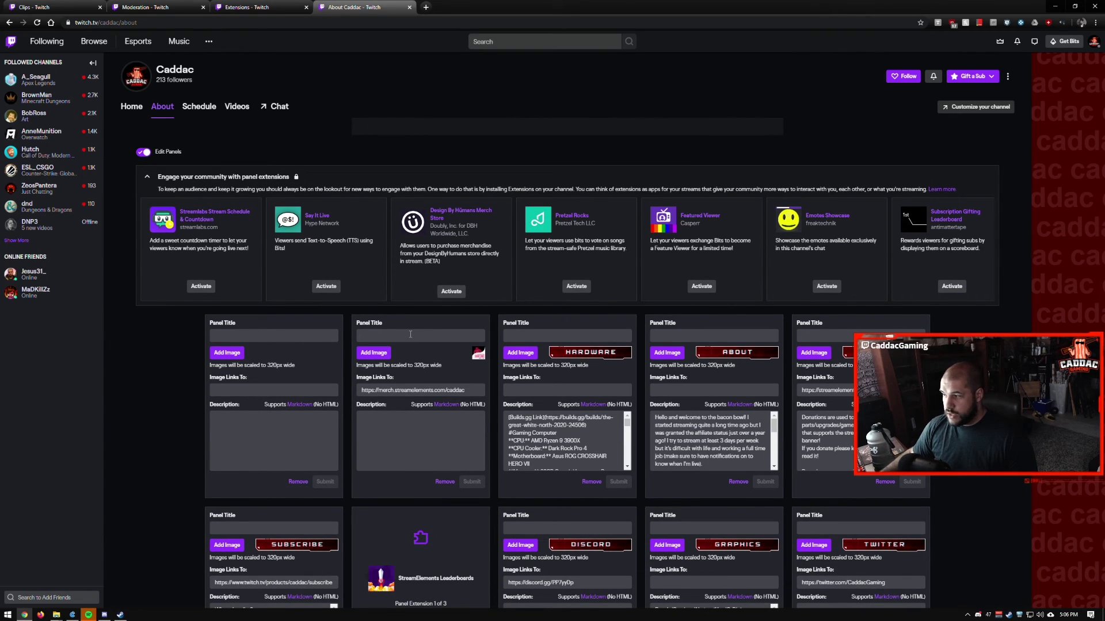
pyautogui.scroll(-1, 782, 301)
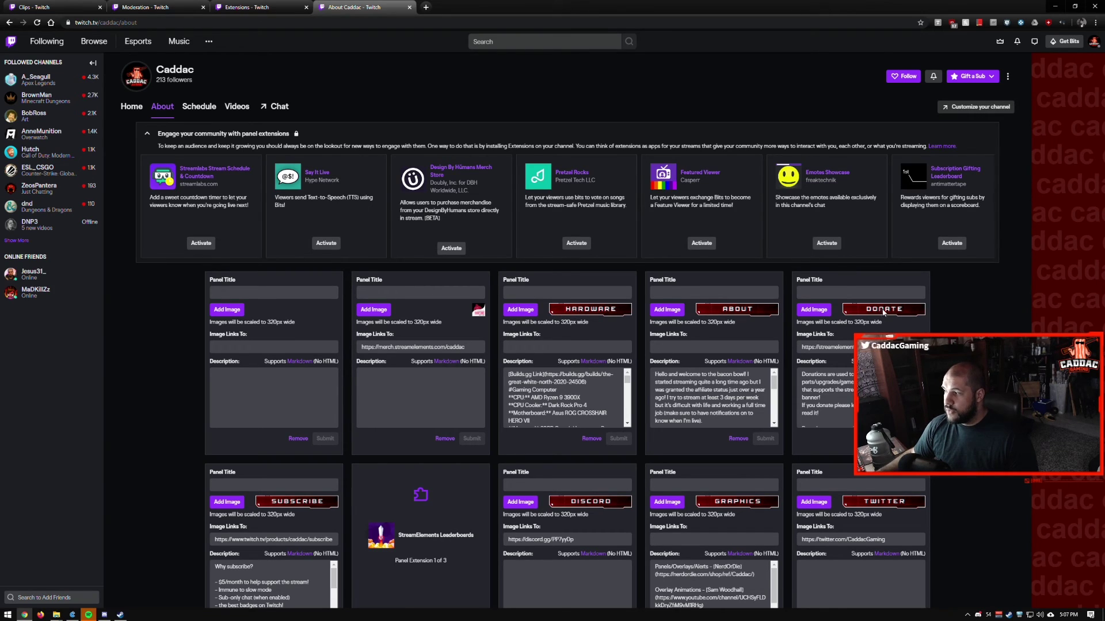
pyautogui.scroll(-2, 422, 420)
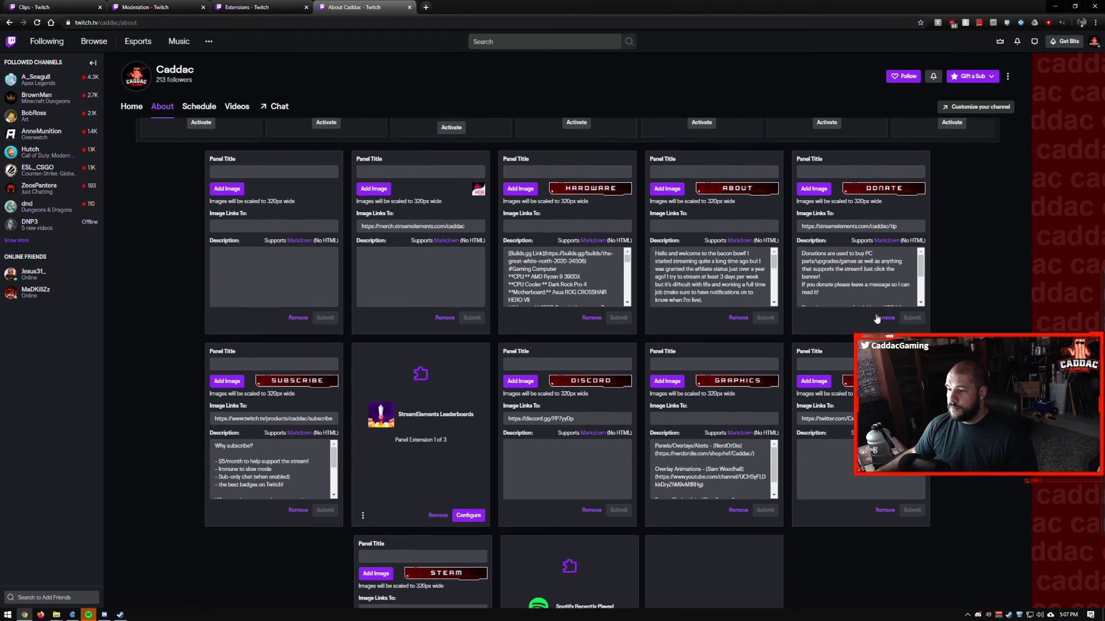
pyautogui.scroll(-3, 302, 450)
pyautogui.scroll(3, 302, 451)
pyautogui.scroll(3, 131, 322)
# Turn off Edit Panels, view the StreamElements tip page linked from the Donate panel, and return to the About section.
pyautogui.click(144, 153)
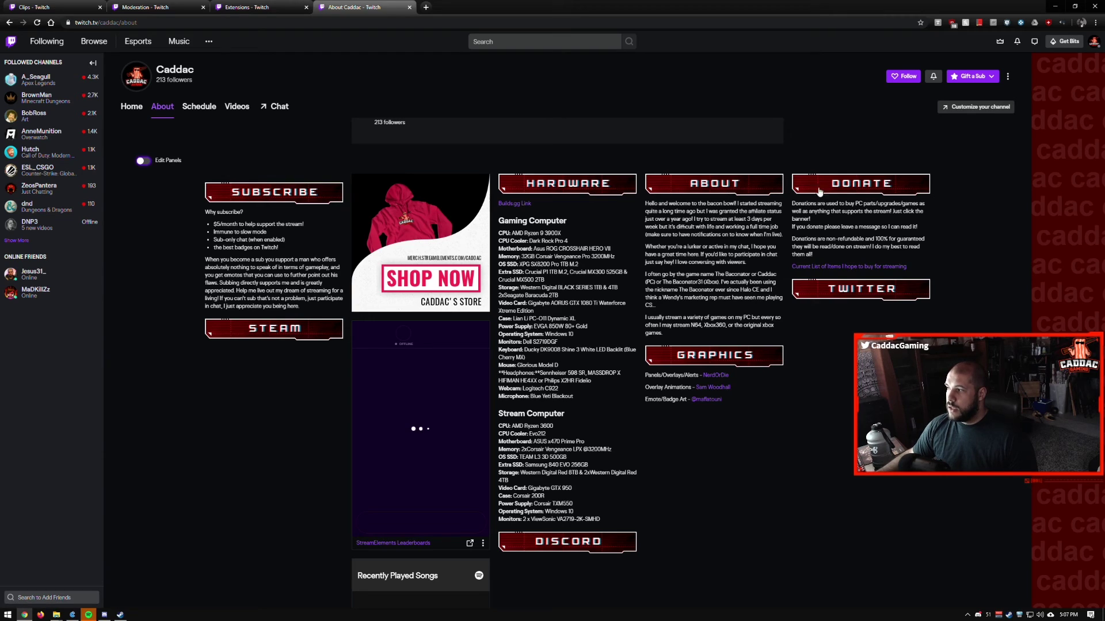
pyautogui.click(859, 185)
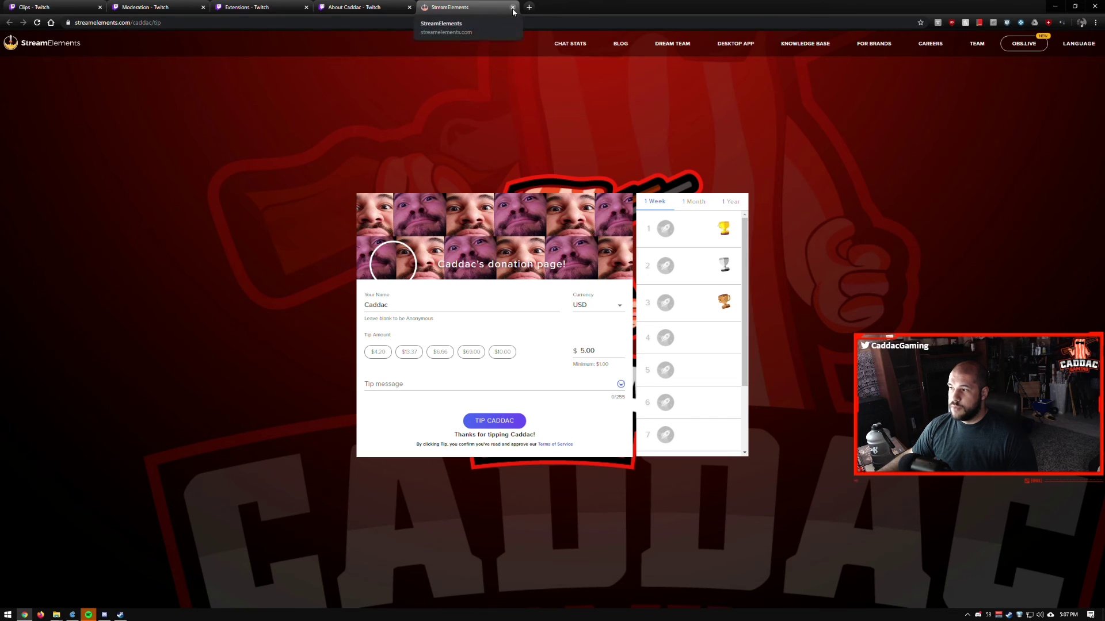
pyautogui.click(512, 7)
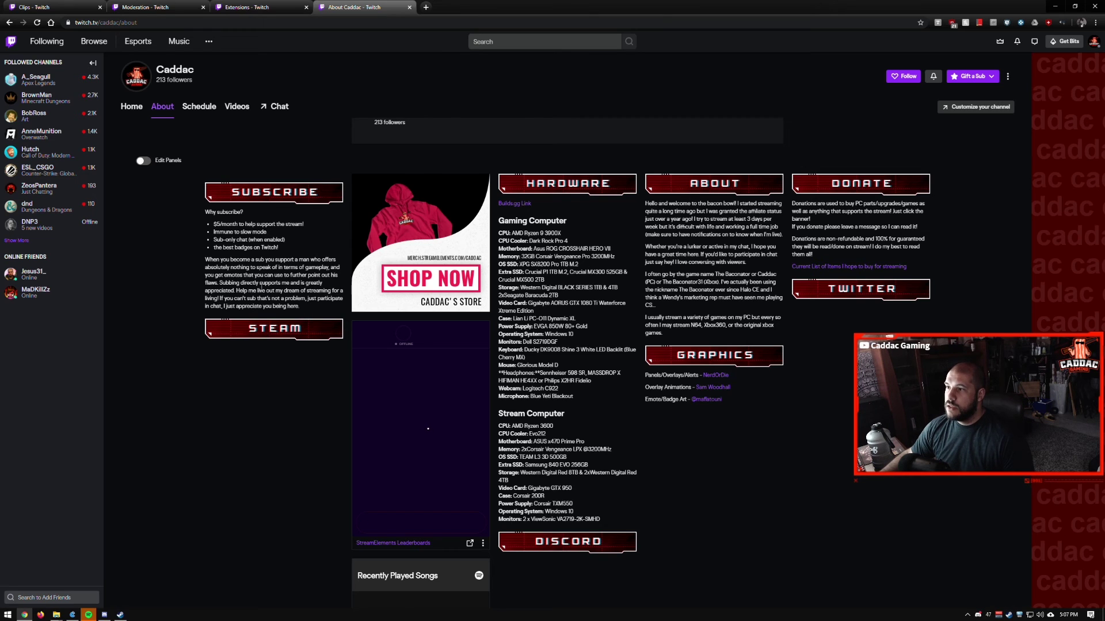
pyautogui.scroll(4, 247, 299)
pyautogui.scroll(-4, 216, 331)
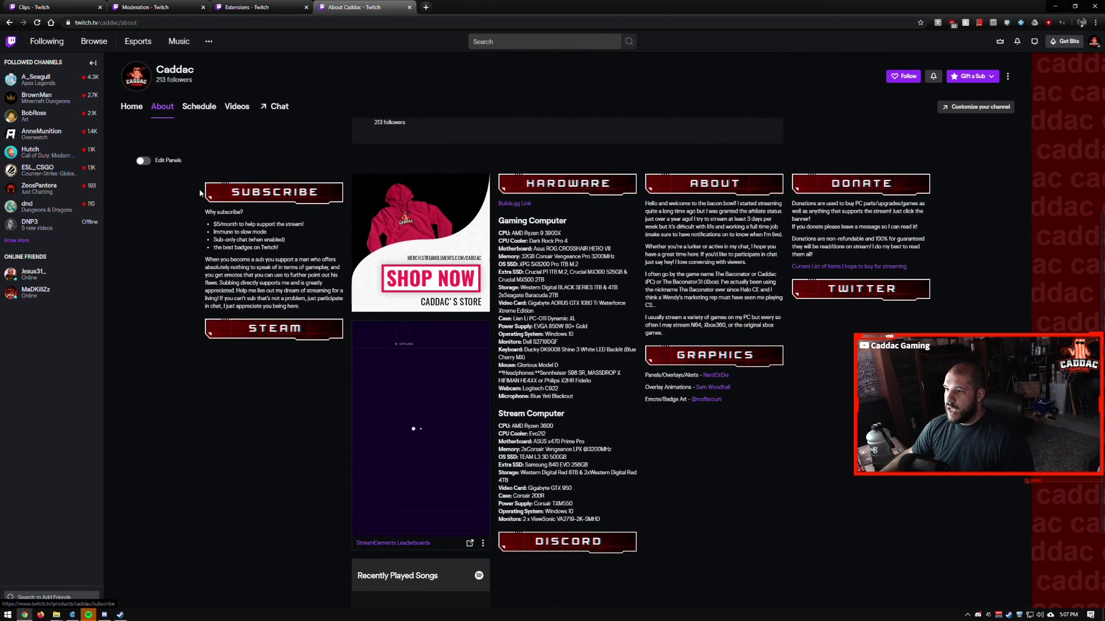
# Turn Edit Panels back on and remove the blank panel at the start of the panel list.
pyautogui.click(144, 165)
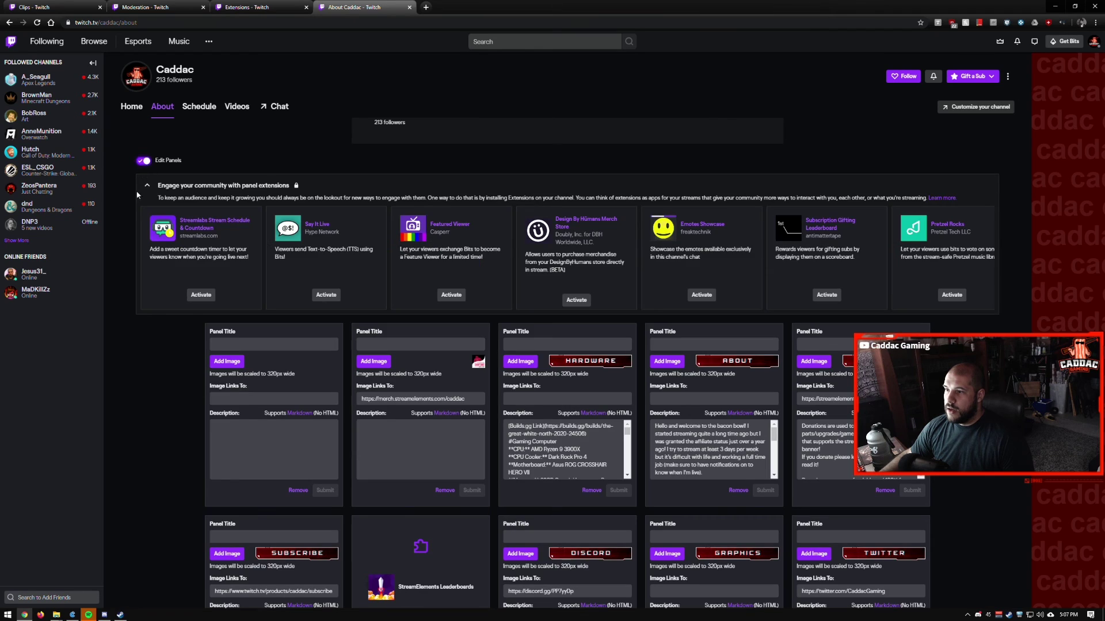
pyautogui.scroll(-3, 184, 320)
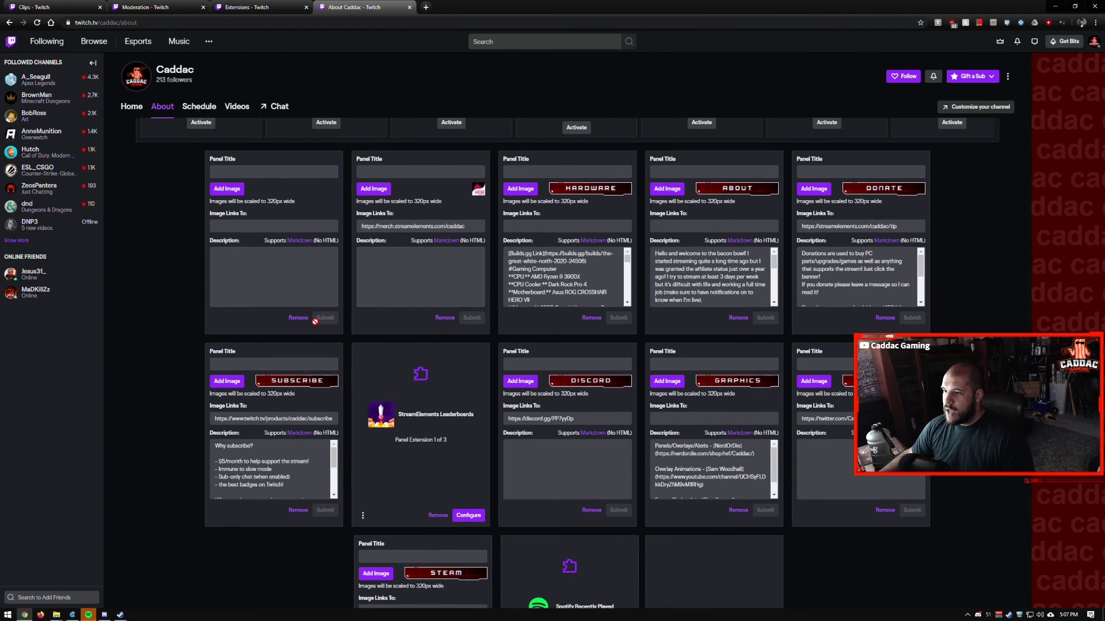
pyautogui.click(298, 317)
pyautogui.click(292, 316)
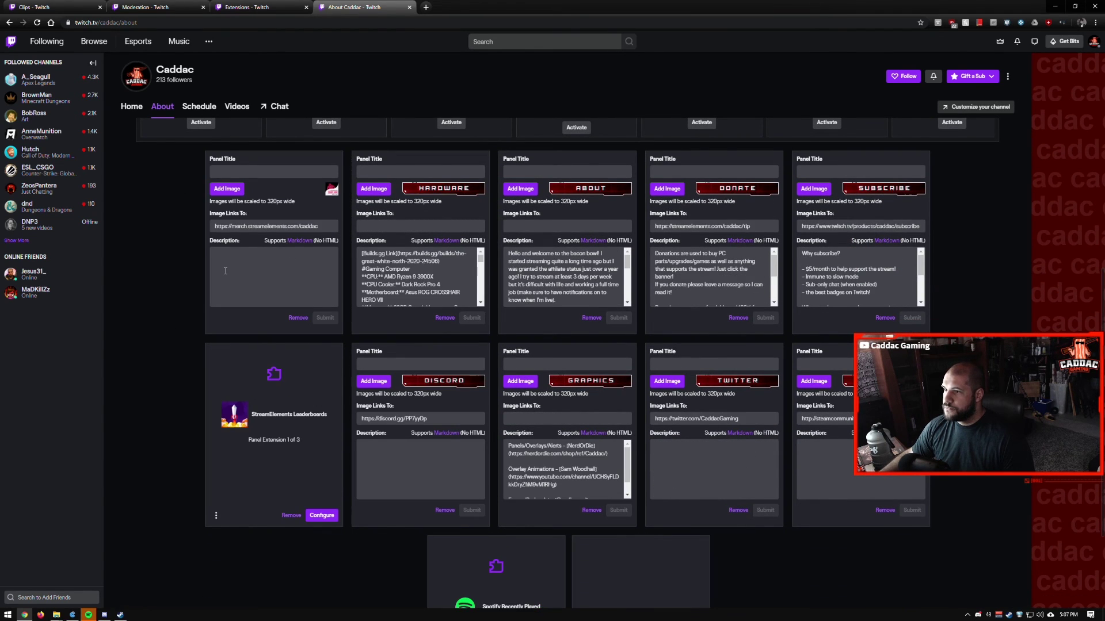
# Turn off Edit Panels and review the rearranged panels in the channel's About section.
pyautogui.scroll(5, 225, 271)
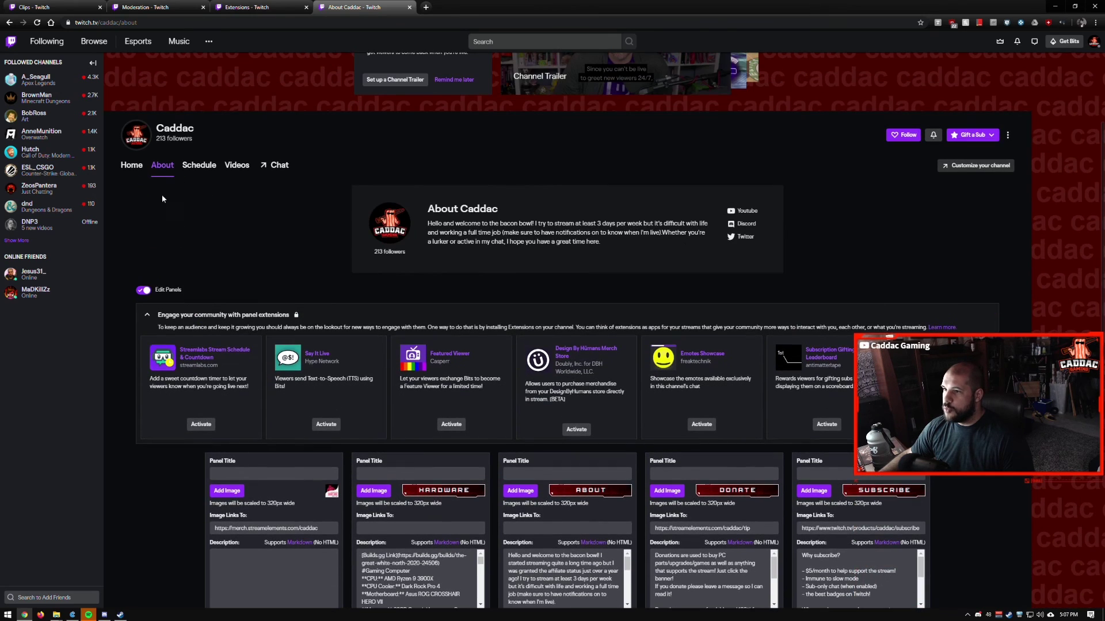
pyautogui.click(143, 285)
pyautogui.scroll(-1, 202, 324)
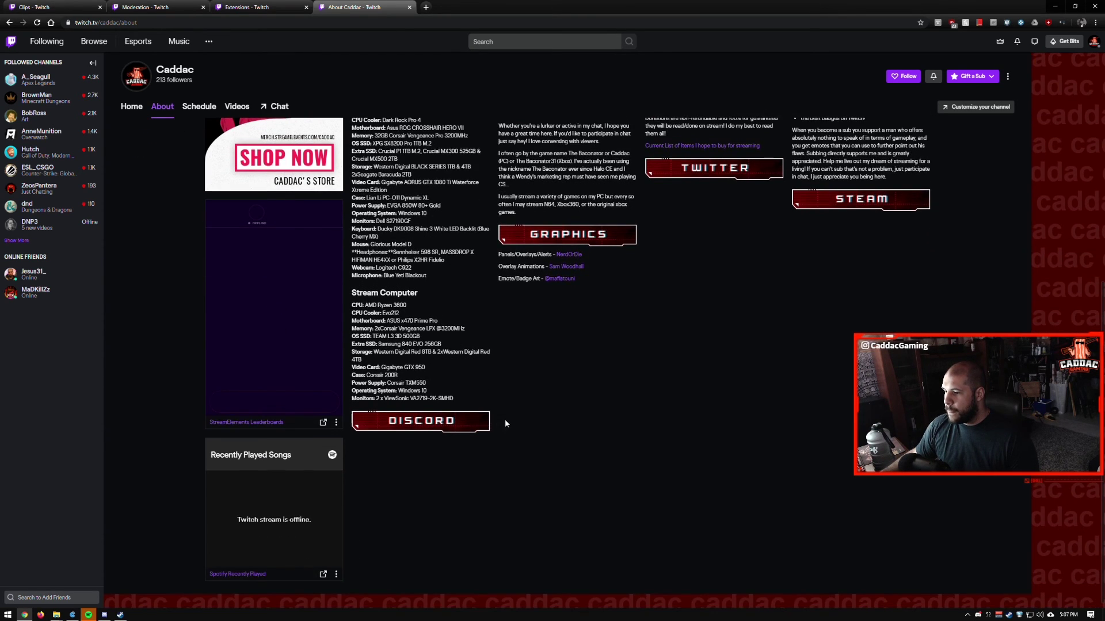
pyautogui.scroll(5, 504, 419)
pyautogui.scroll(2, 503, 419)
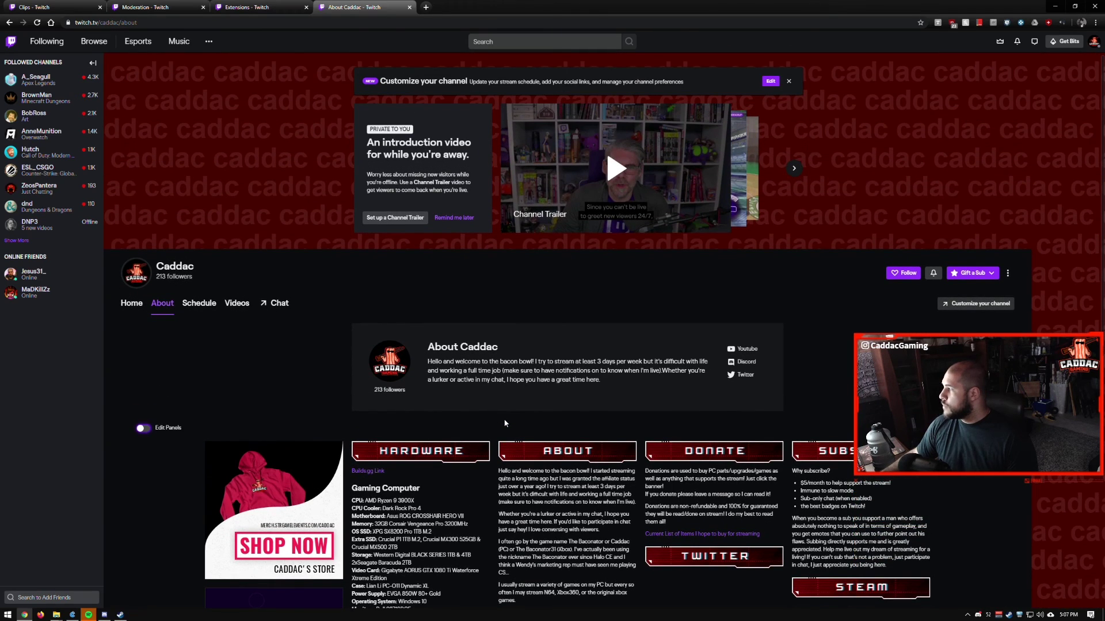